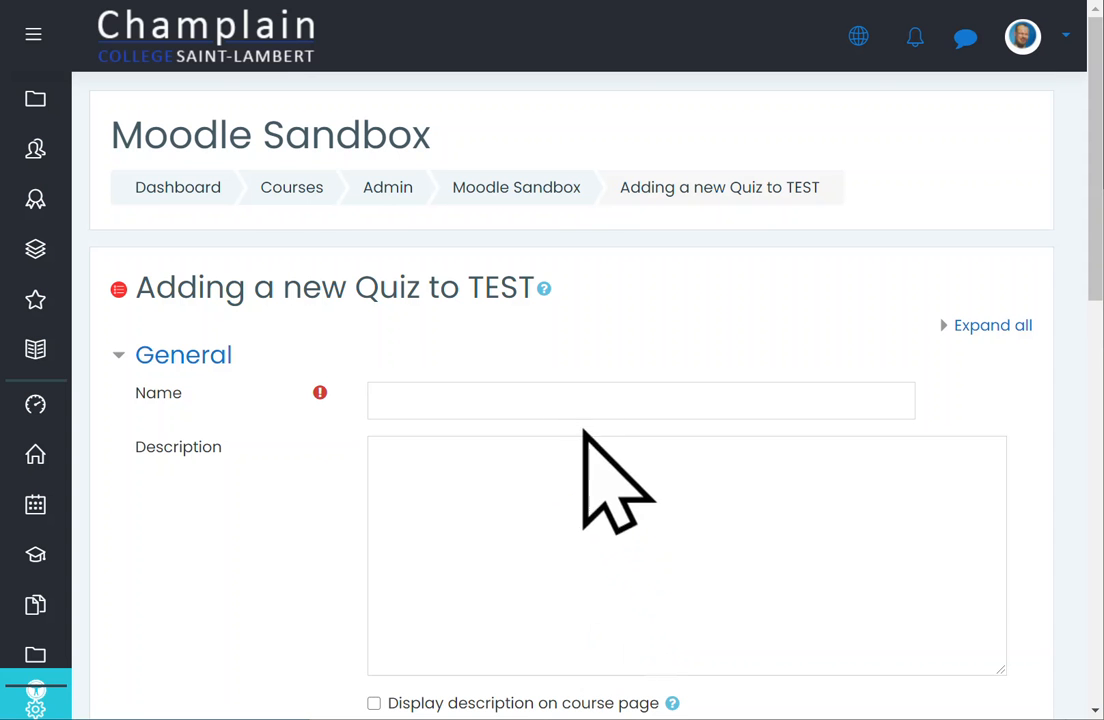
Step: Name the new quiz "TestQuiz 1" in its General settings
click(593, 400)
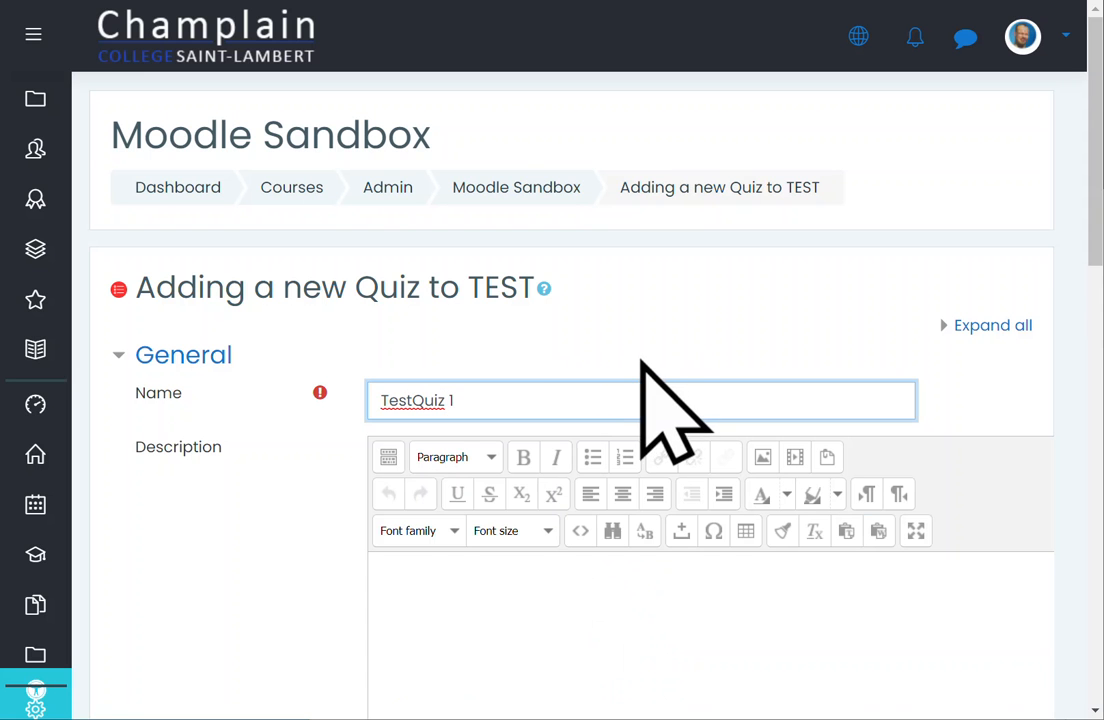
scroll(672, 410, down, 3)
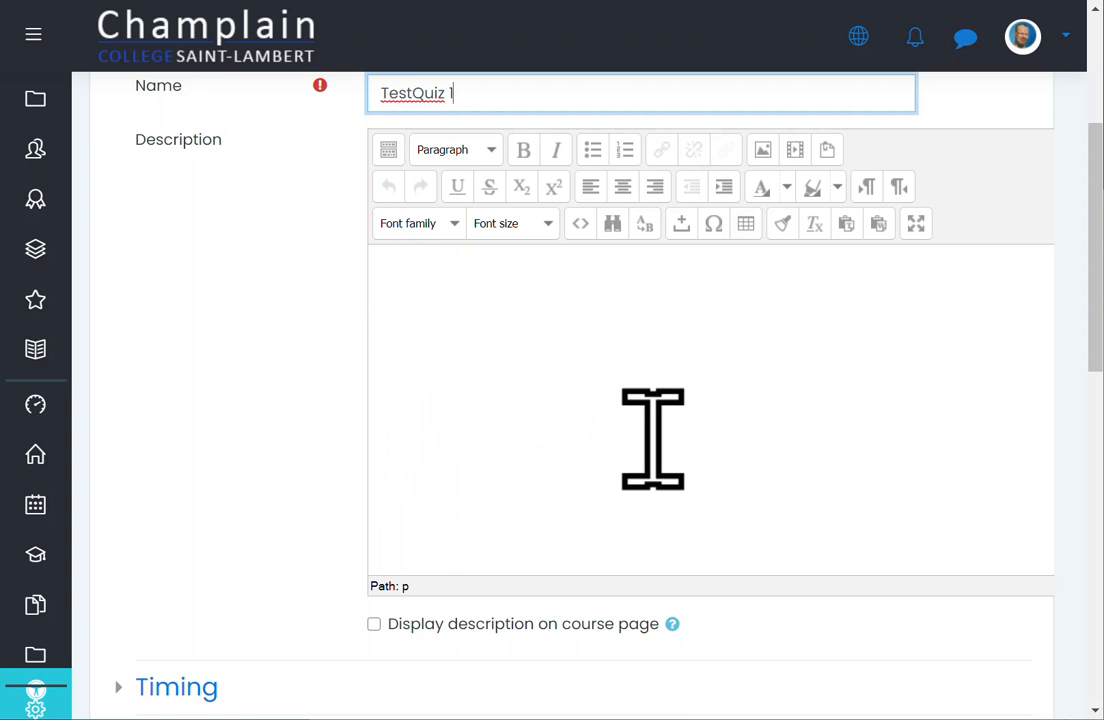
scroll(290, 490, down, 2)
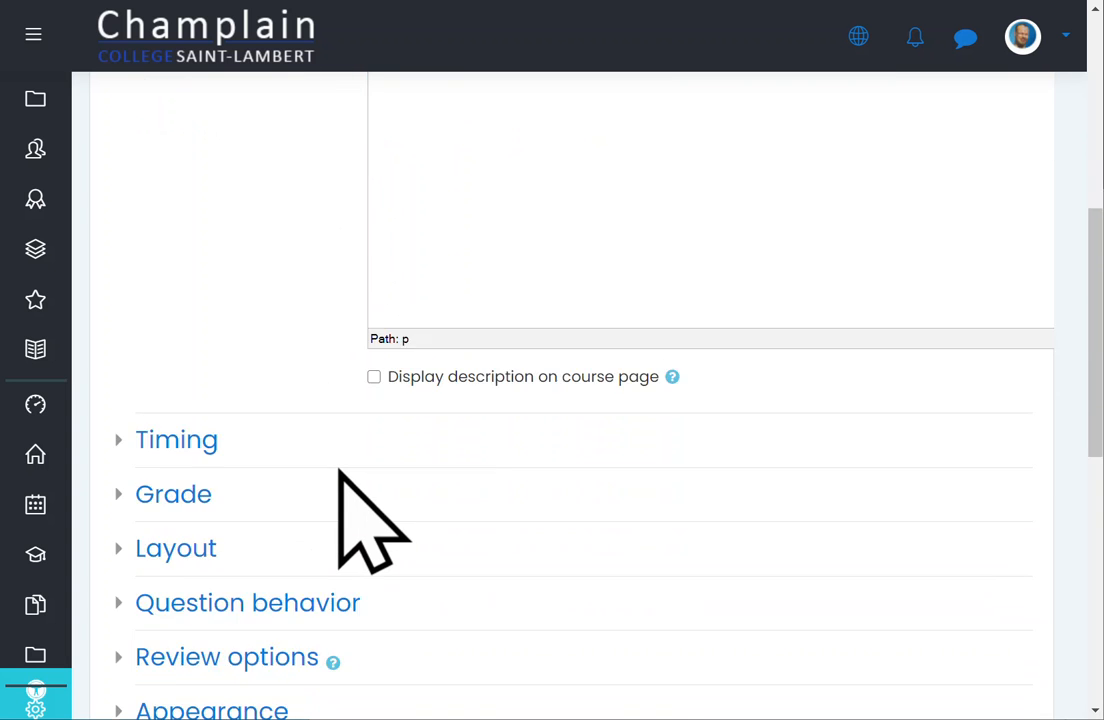
scroll(340, 475, down, 5)
scroll(340, 475, up, 5)
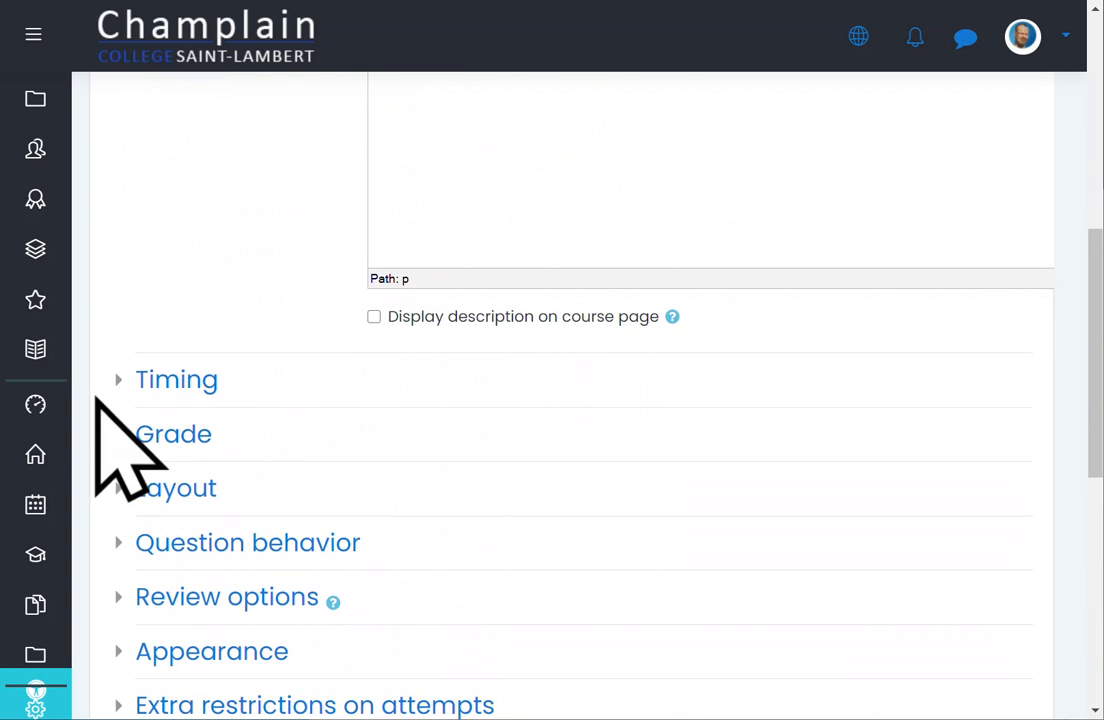
click(130, 386)
click(130, 386)
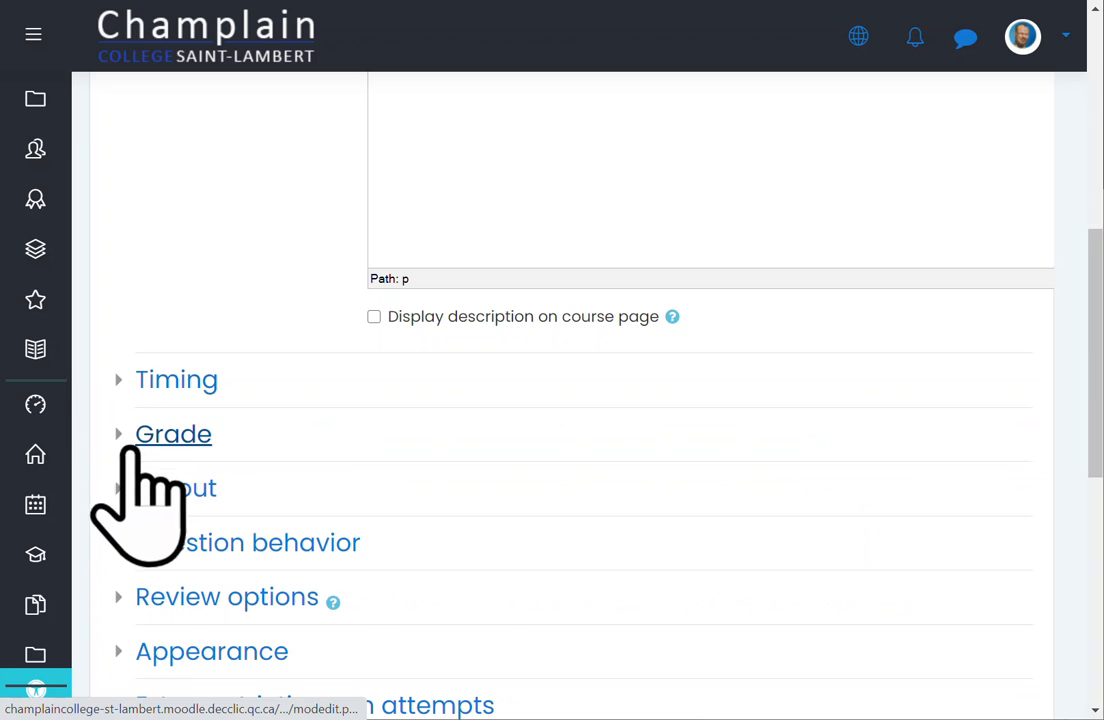
click(116, 433)
click(116, 433)
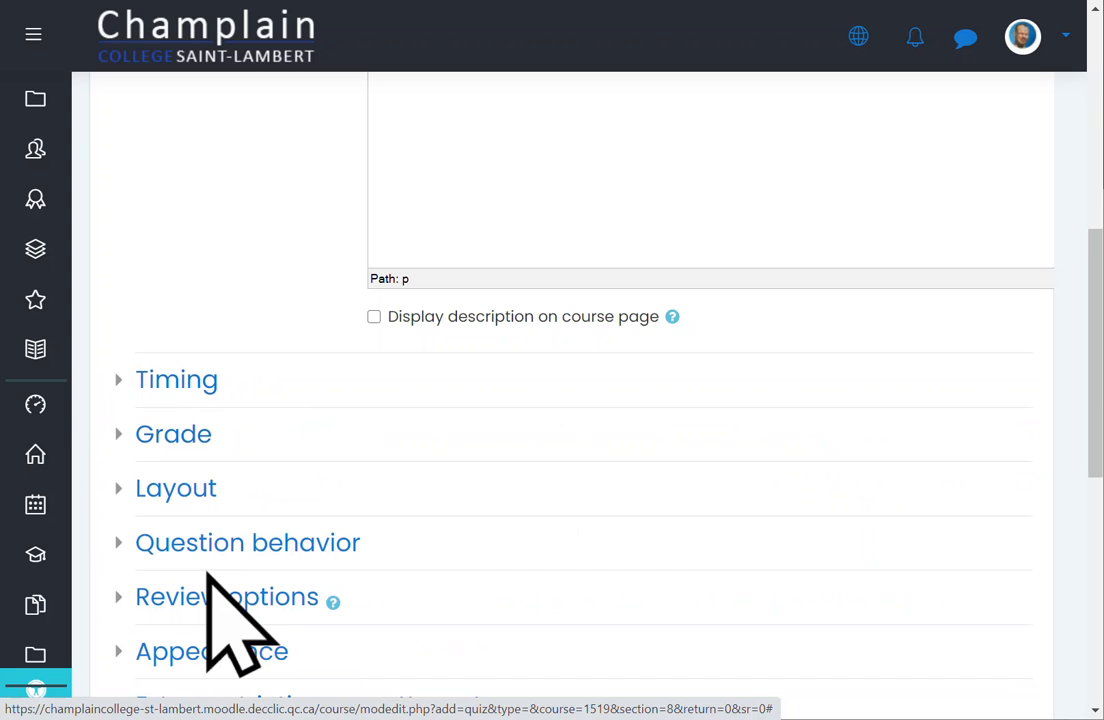
Step: Expand the Timing settings and enable the quiz's opening date
click(121, 384)
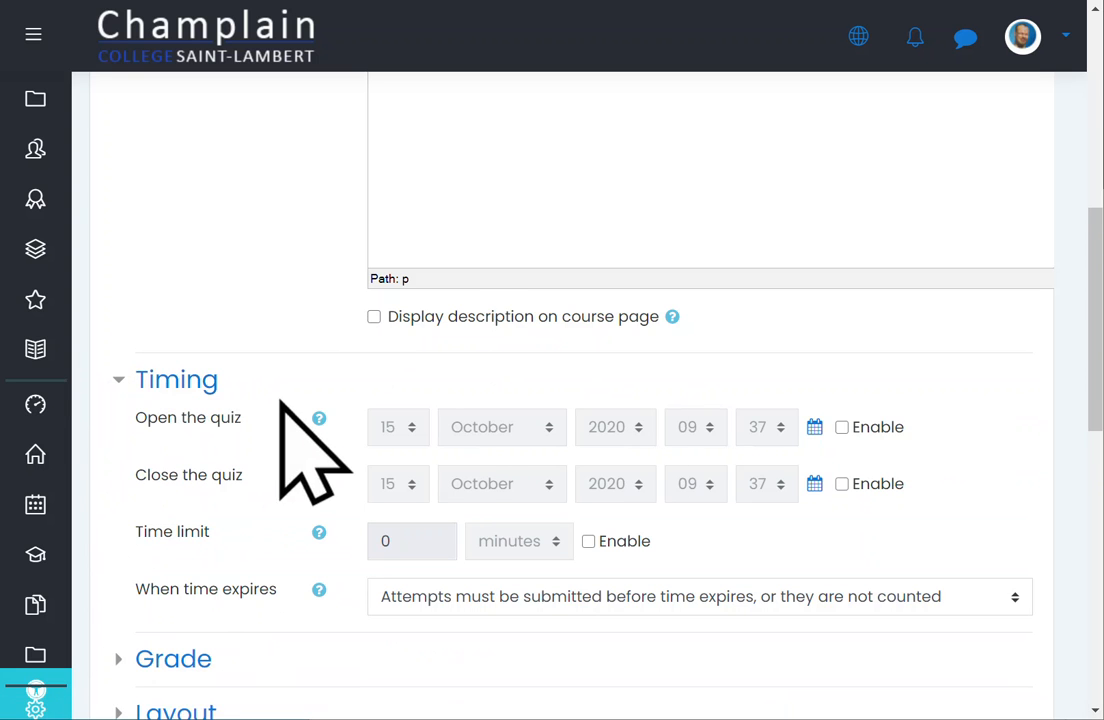
drag(143, 420, 241, 420)
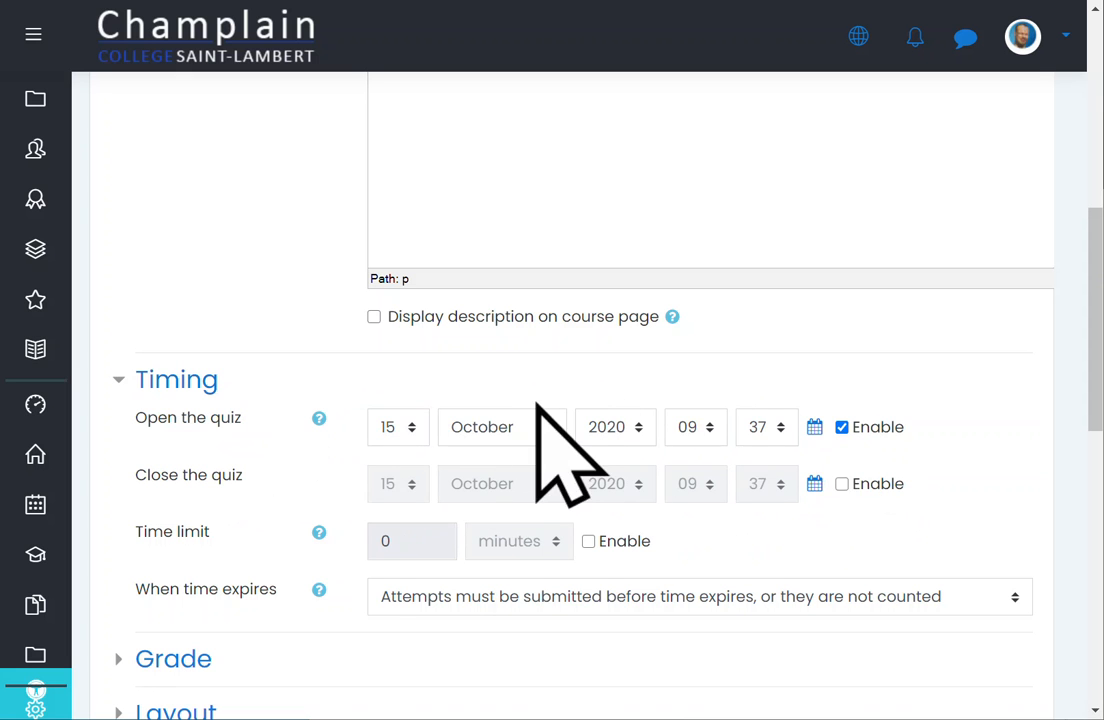
click(815, 428)
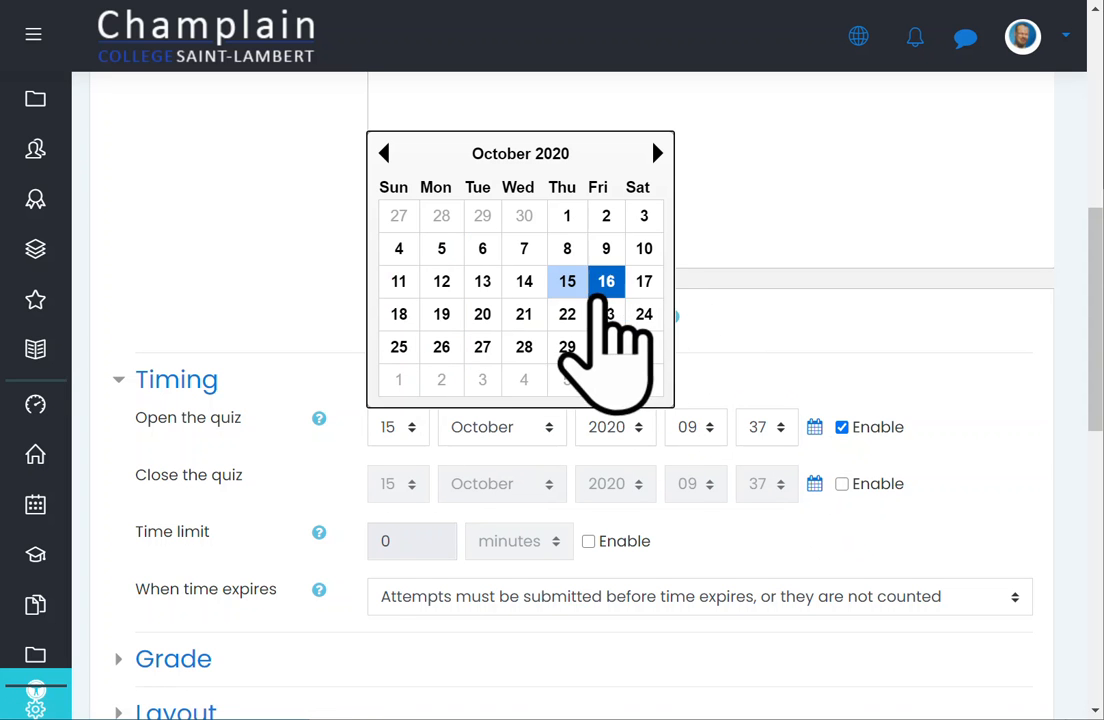
click(1019, 411)
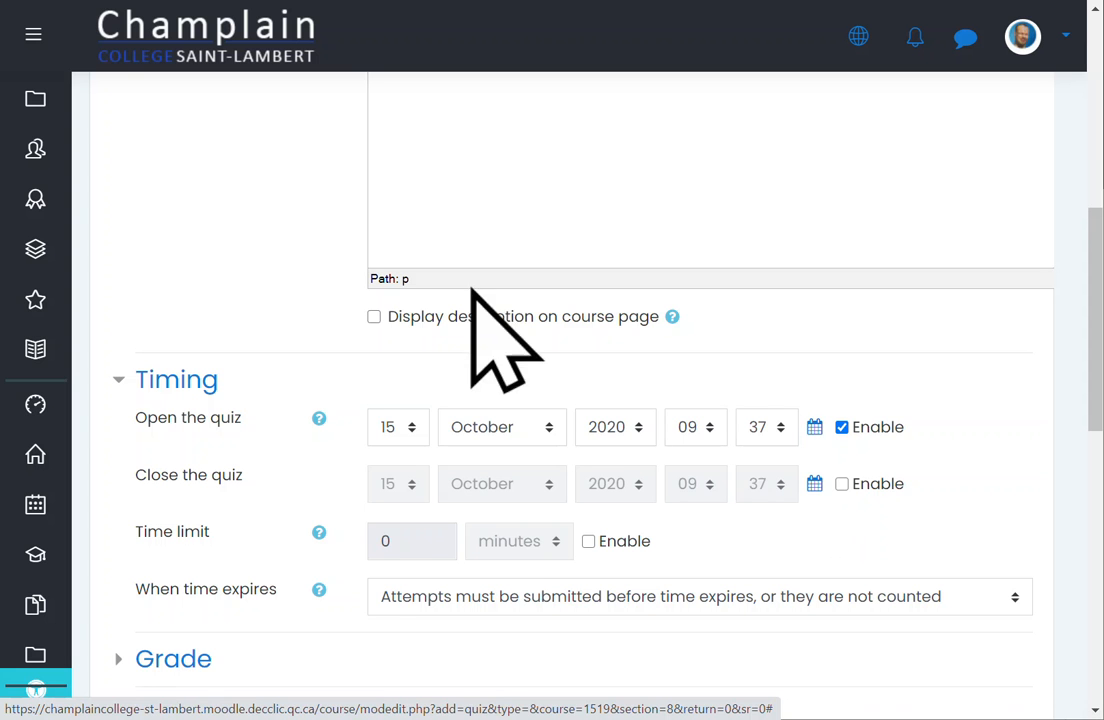
Step: Enable the quiz's closing date and set the opening time to 10:00
click(842, 484)
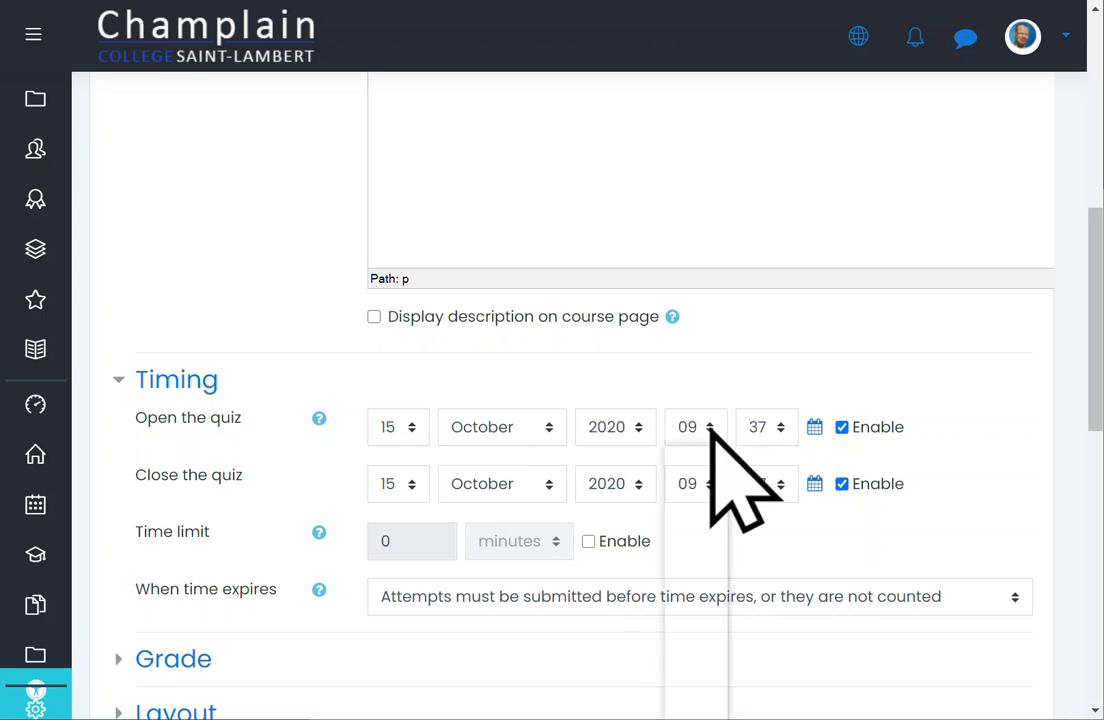
click(710, 430)
scroll(697, 628, down, 2)
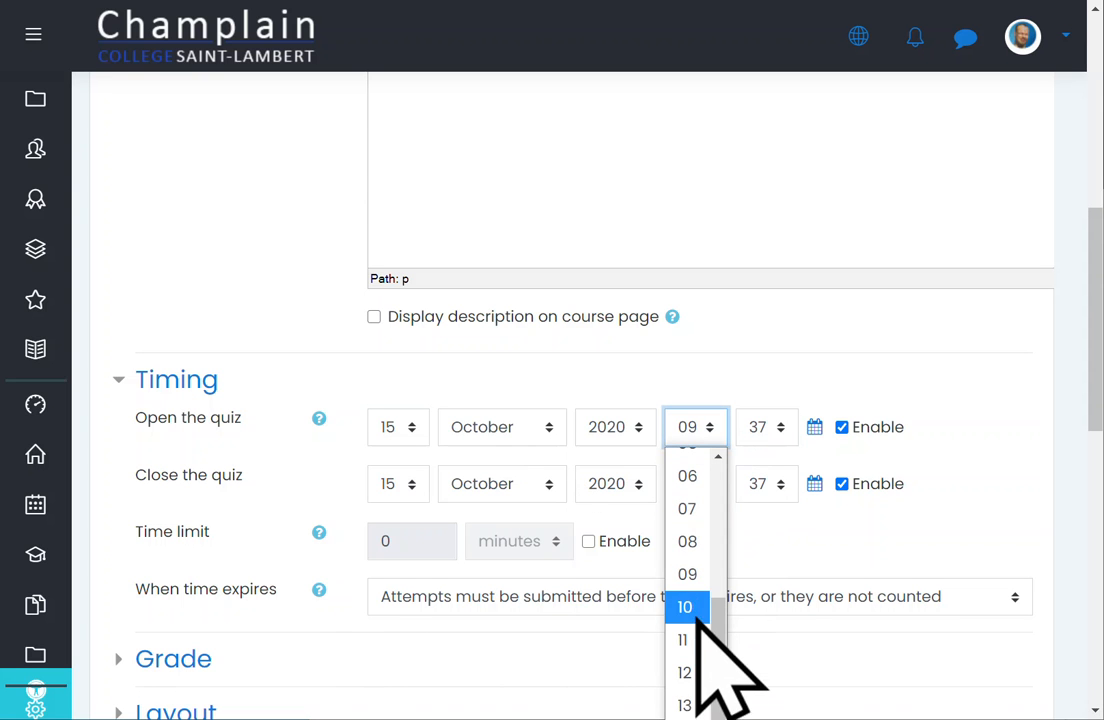
click(695, 610)
click(770, 425)
scroll(762, 460, up, 10)
click(762, 462)
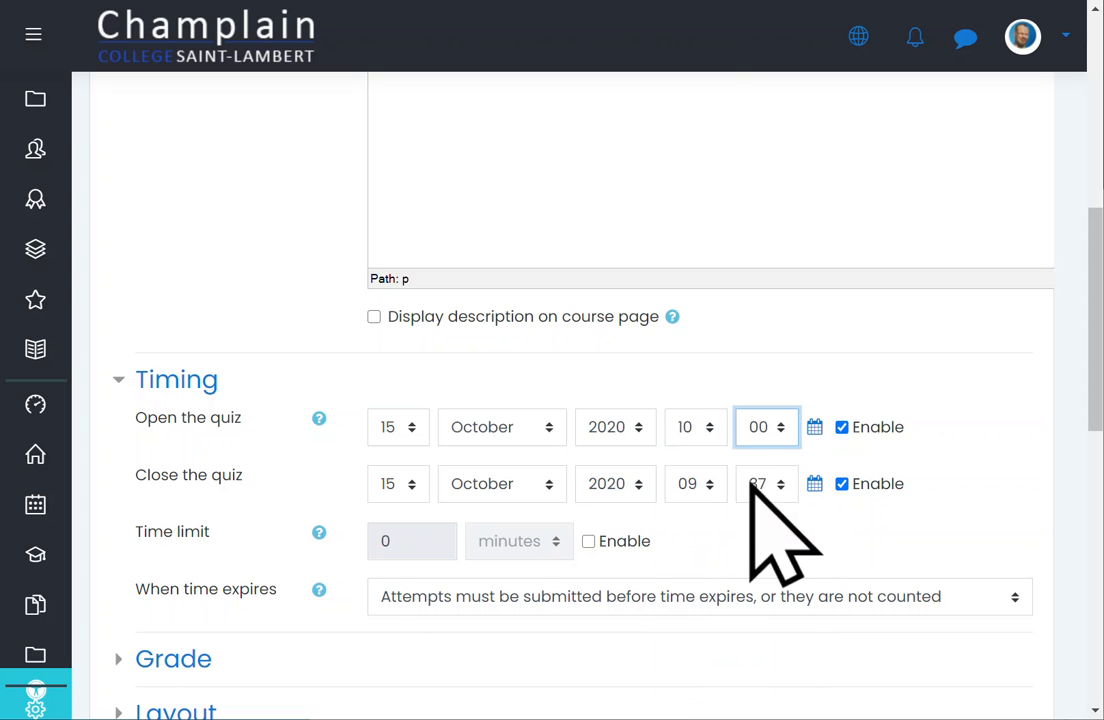
Step: Set the quiz's closing time to 11:00
click(700, 486)
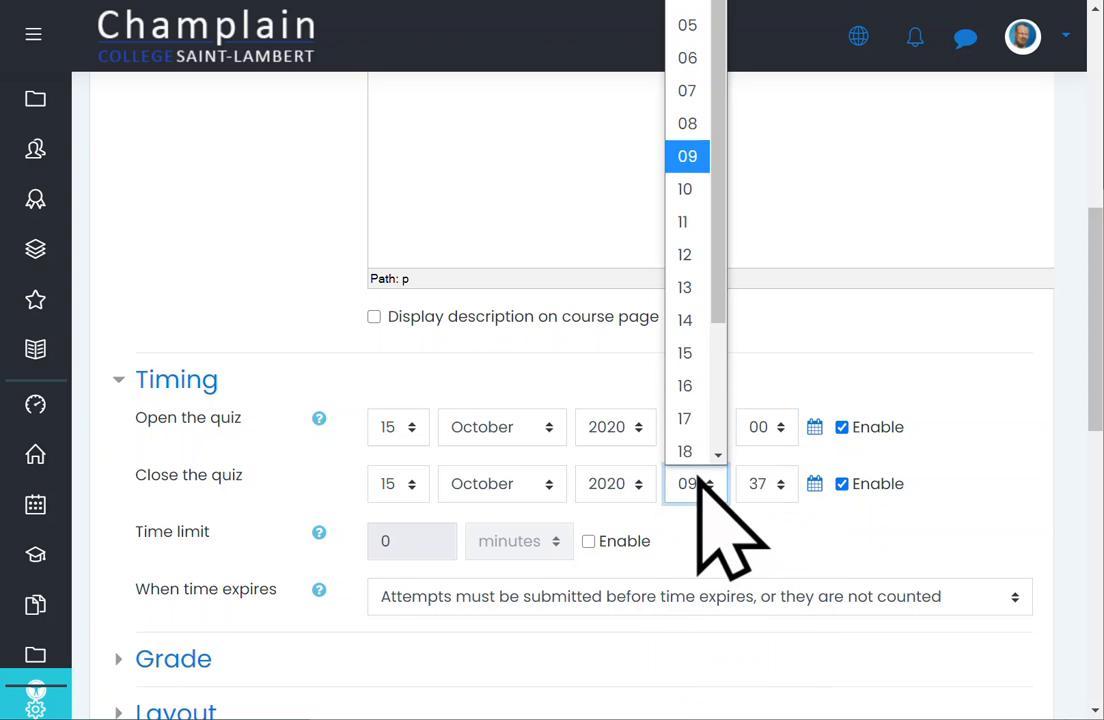
click(697, 218)
click(770, 484)
scroll(770, 380, up, 1)
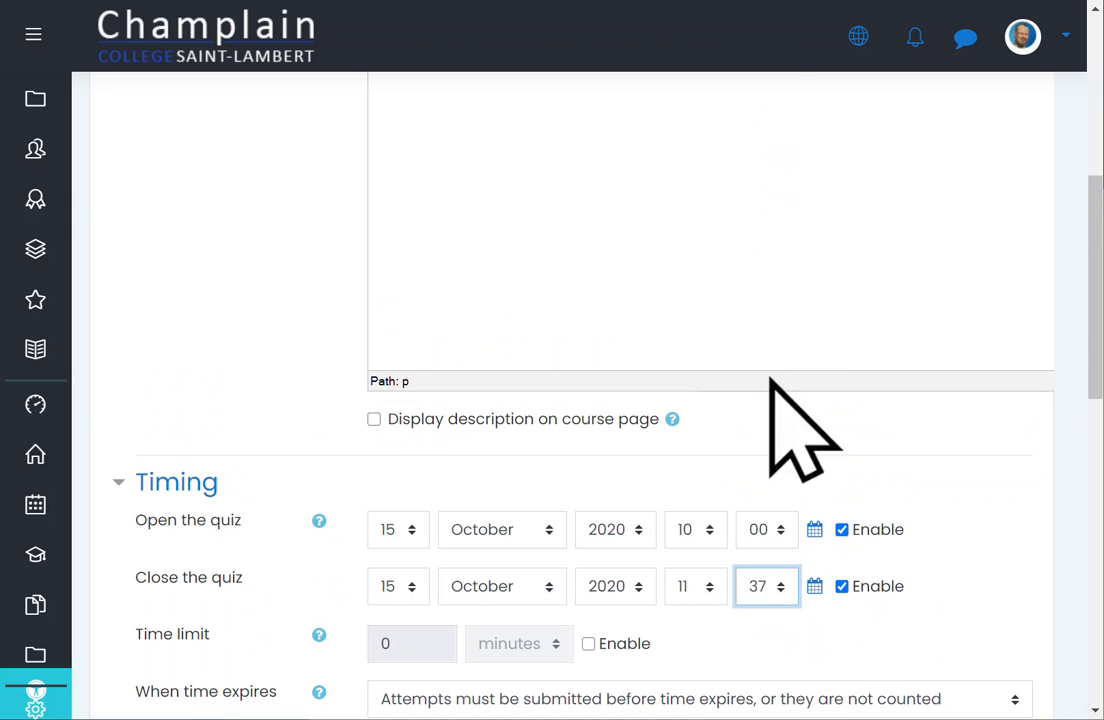
click(774, 598)
scroll(768, 580, up, 5)
scroll(779, 348, up, 1)
click(760, 0)
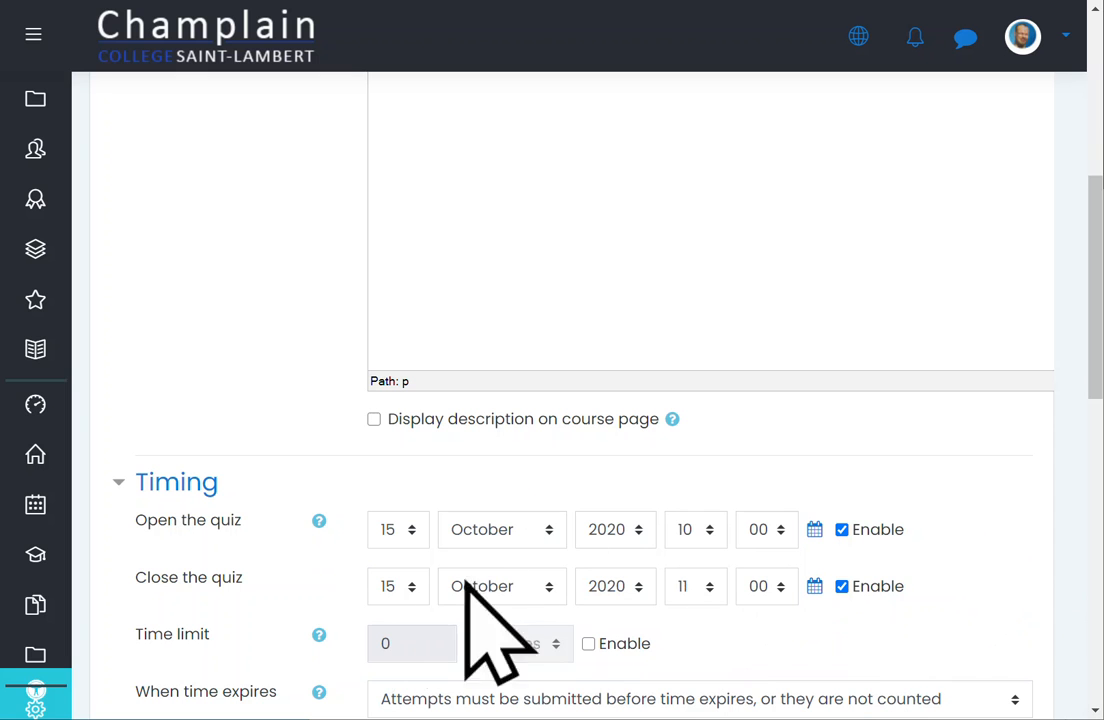
Step: Disable the quiz's closing date and enable a time limit of 60 minutes
scroll(1003, 585, down, 1)
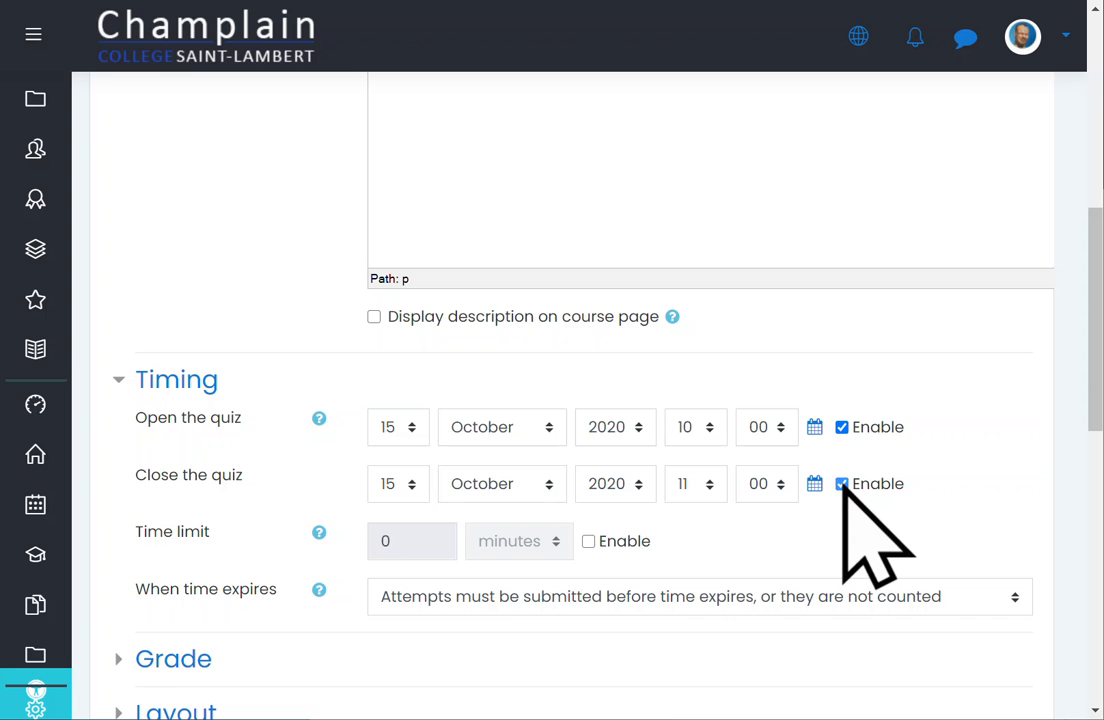
click(843, 486)
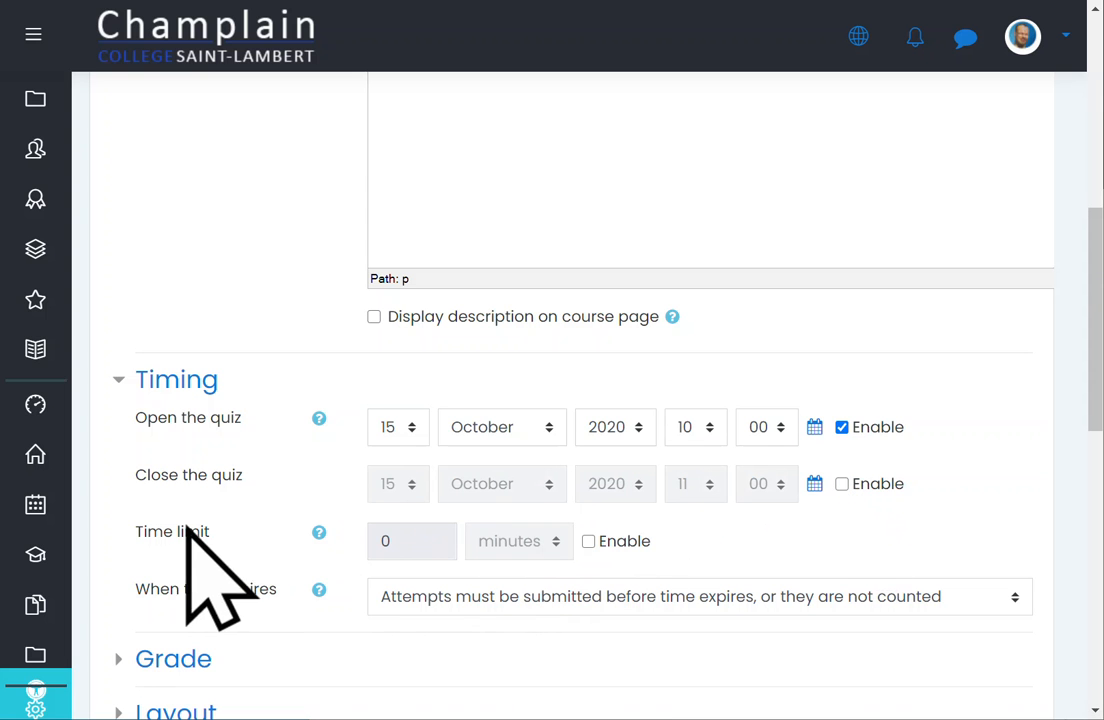
click(405, 540)
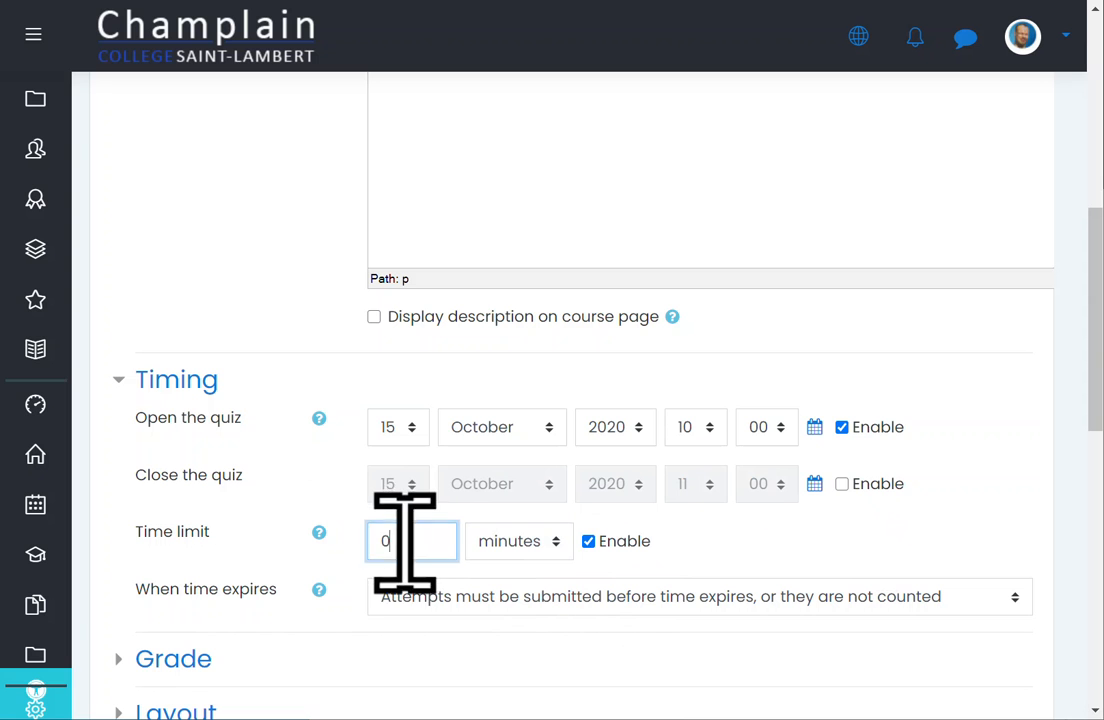
click(520, 541)
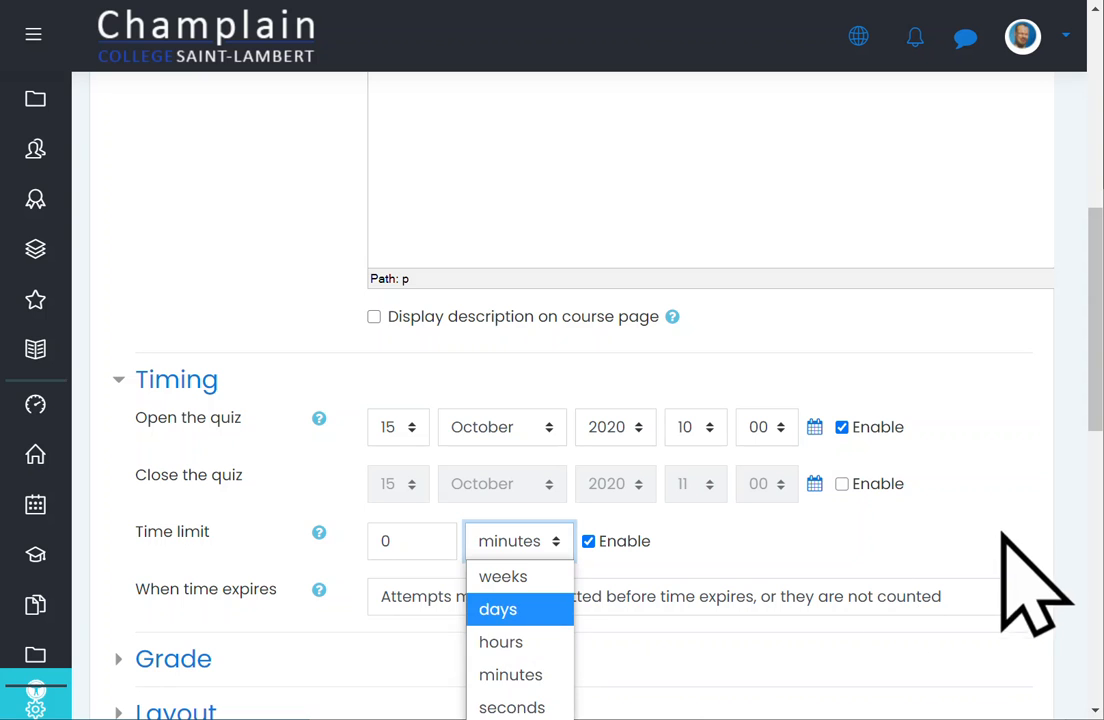
click(1030, 560)
click(435, 540)
drag(435, 540, 373, 530)
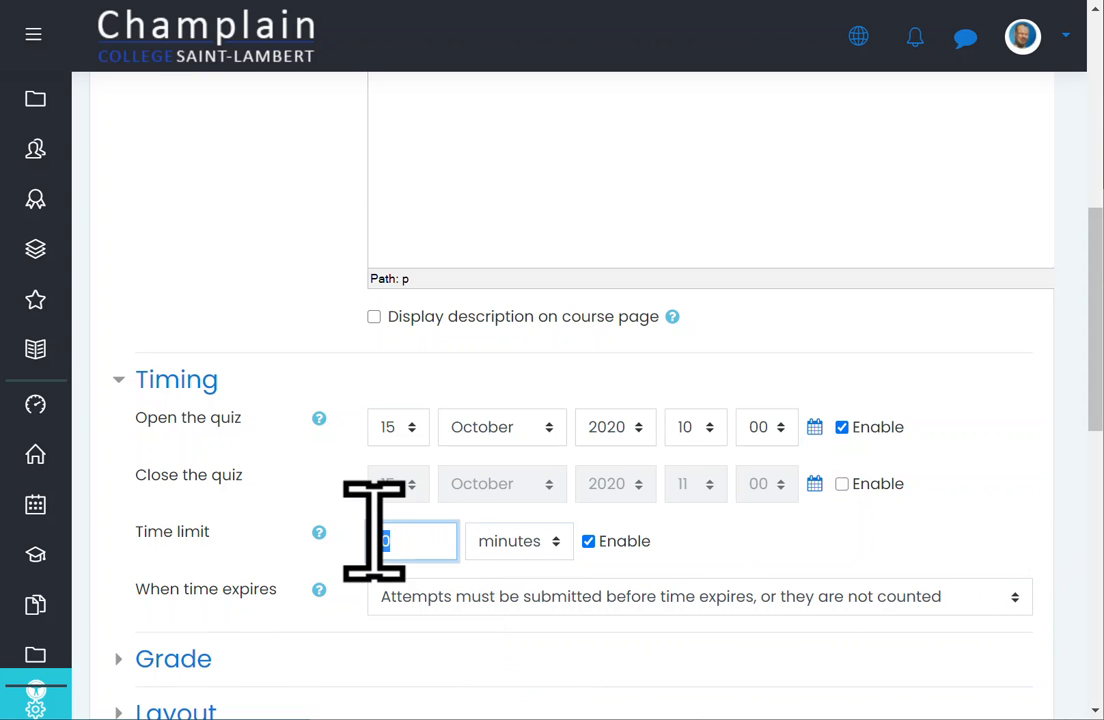
text(60)
click(885, 540)
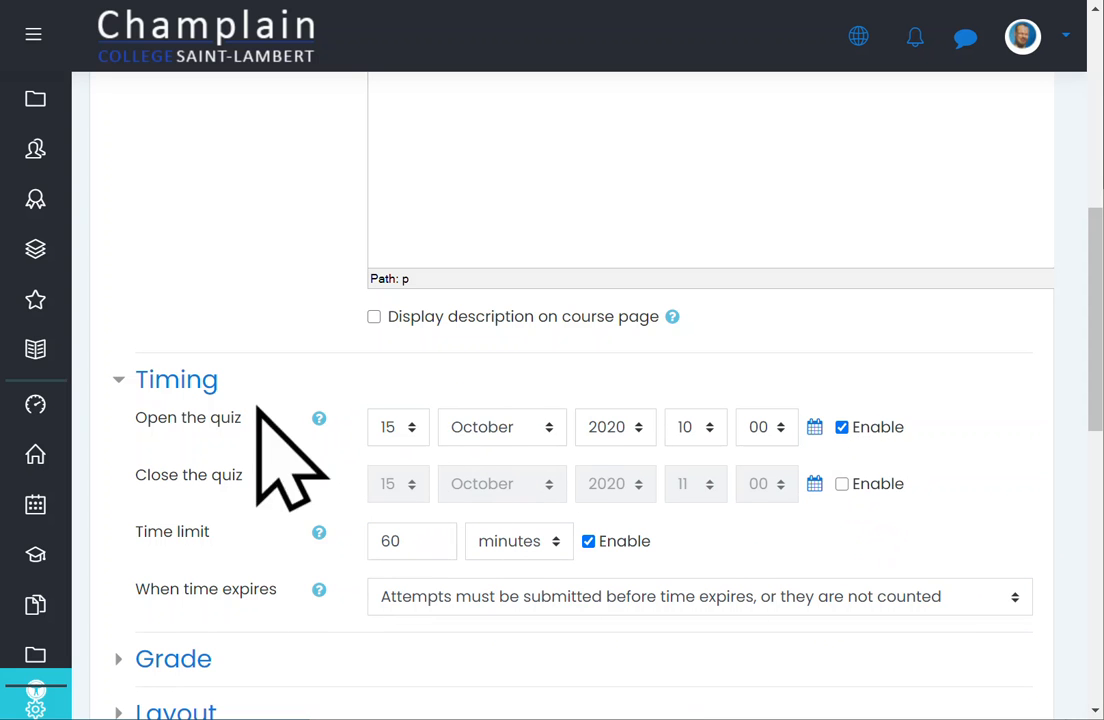
drag(165, 418, 266, 419)
click(200, 473)
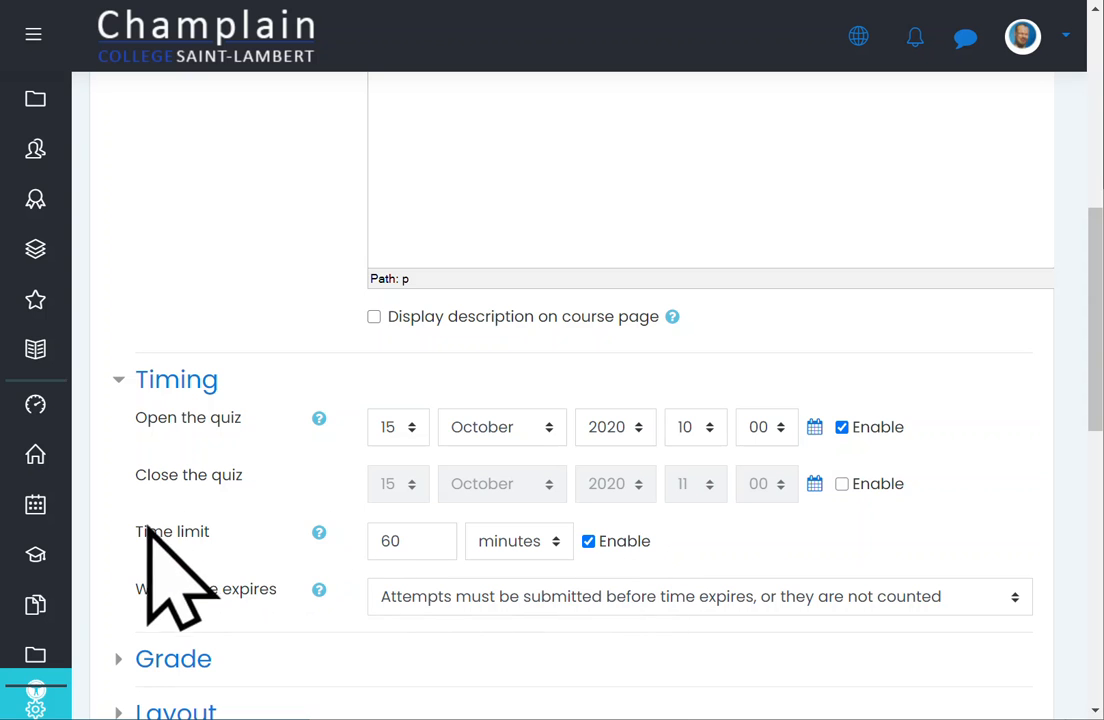
drag(132, 531, 208, 534)
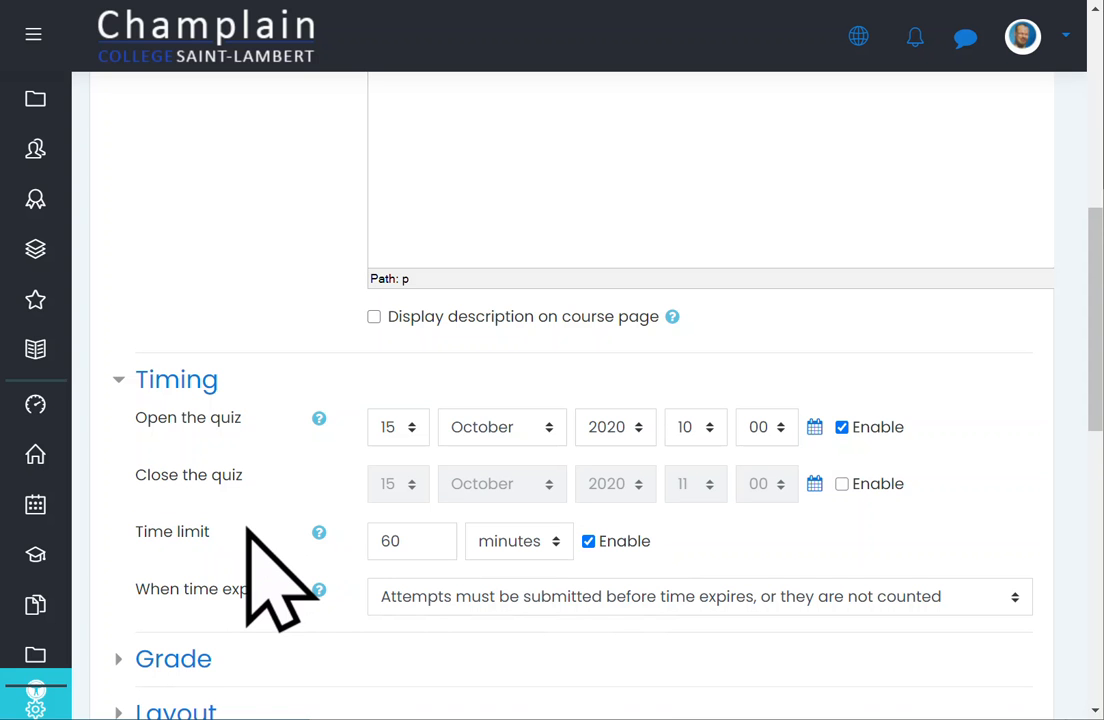
Step: Set the action when time expires to "Open attempts are submitted automatically"
scroll(248, 532, down, 1)
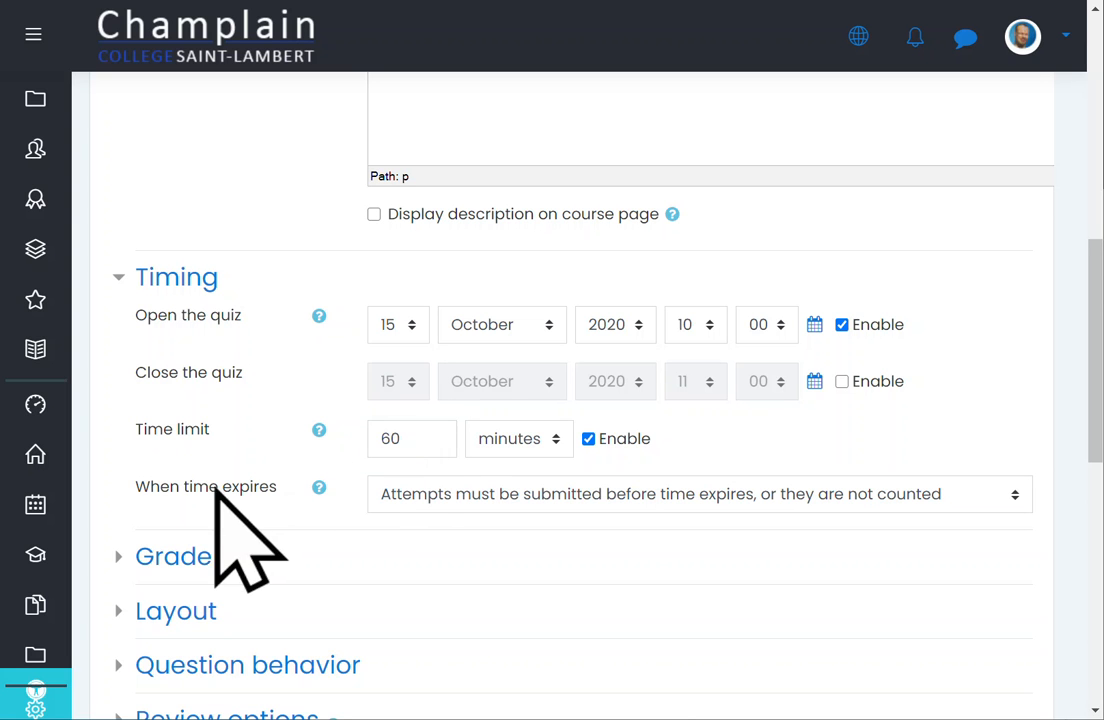
drag(136, 489, 283, 503)
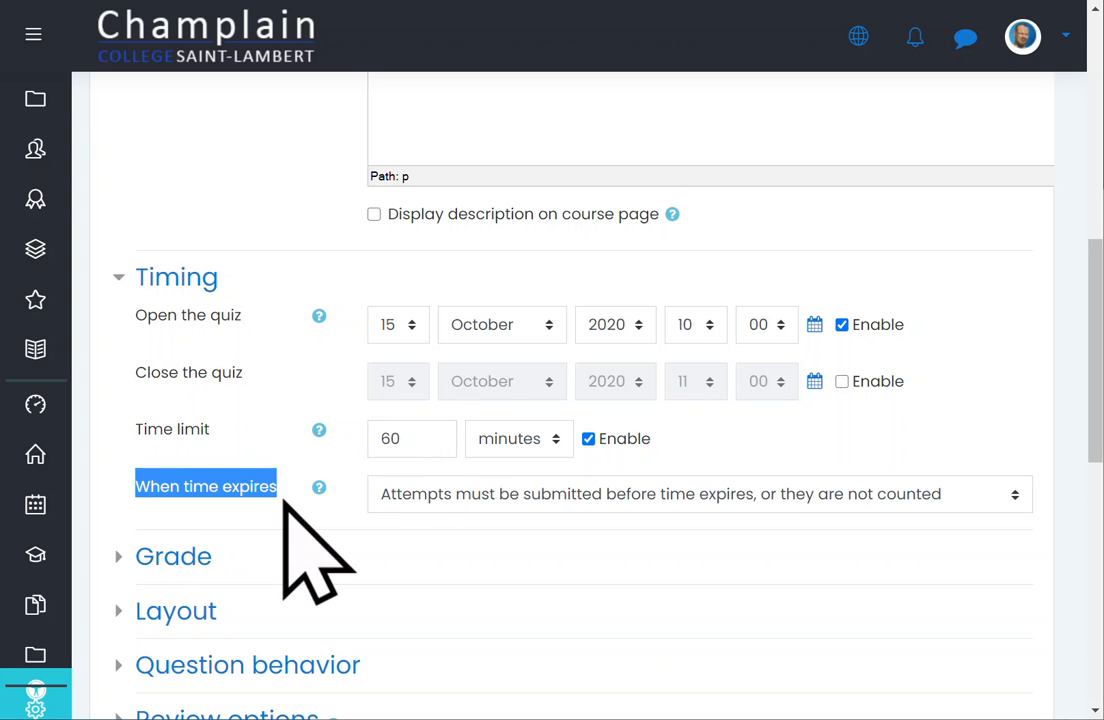
click(663, 504)
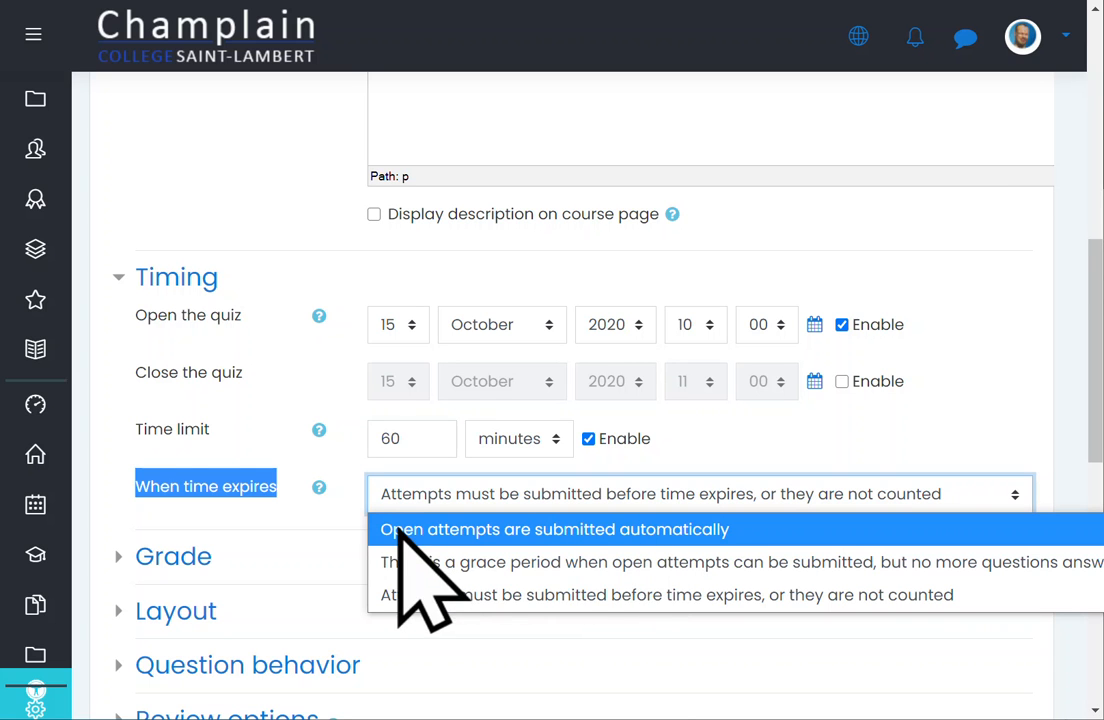
click(697, 530)
click(217, 488)
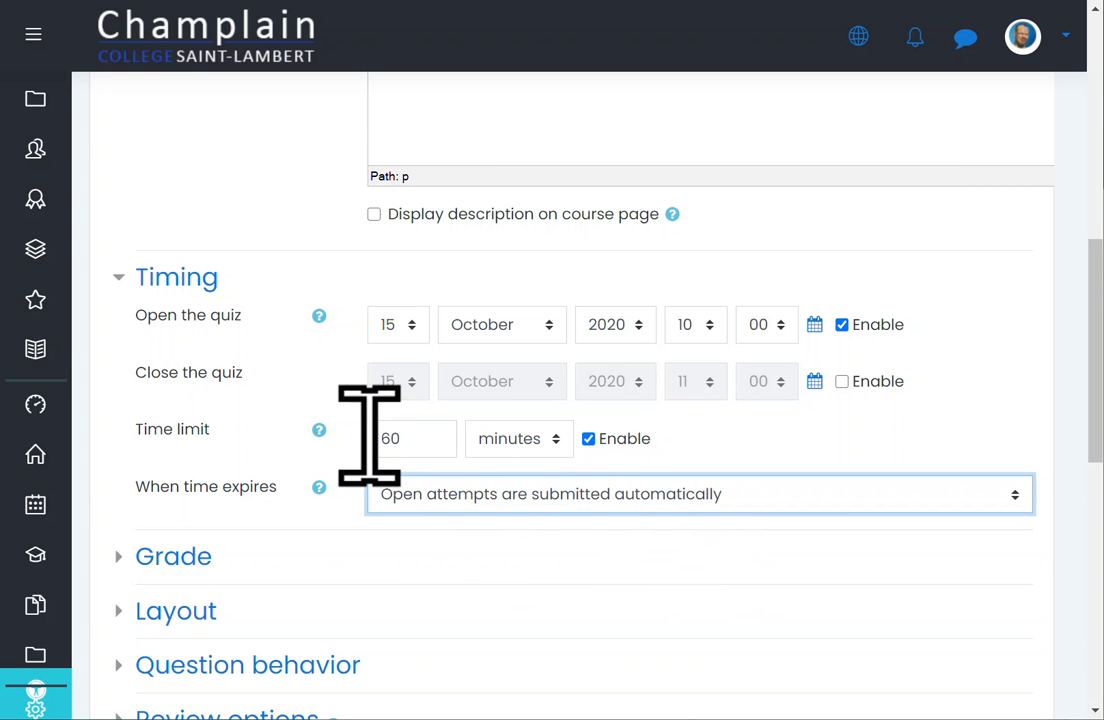
click(510, 494)
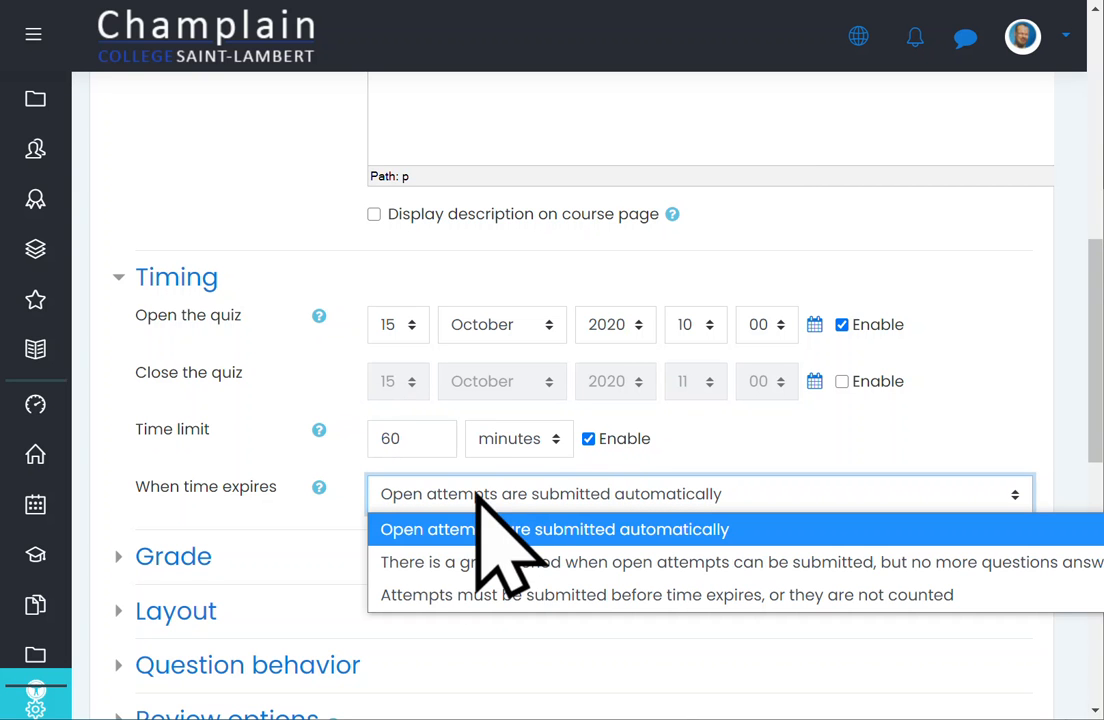
click(185, 486)
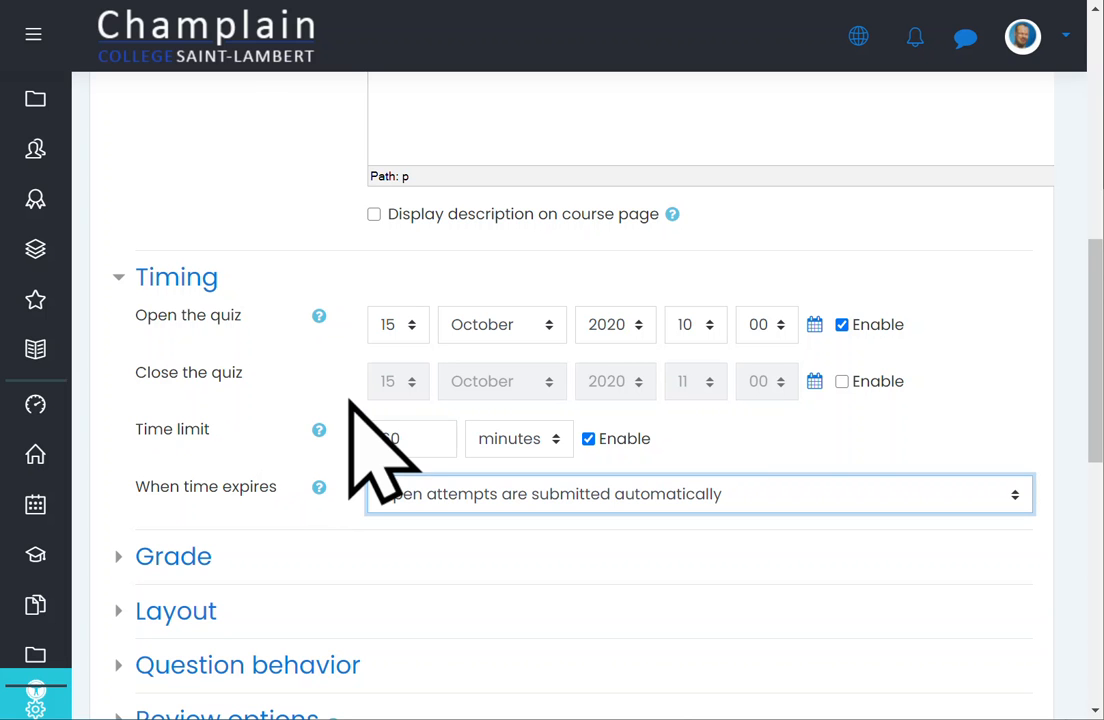
click(263, 417)
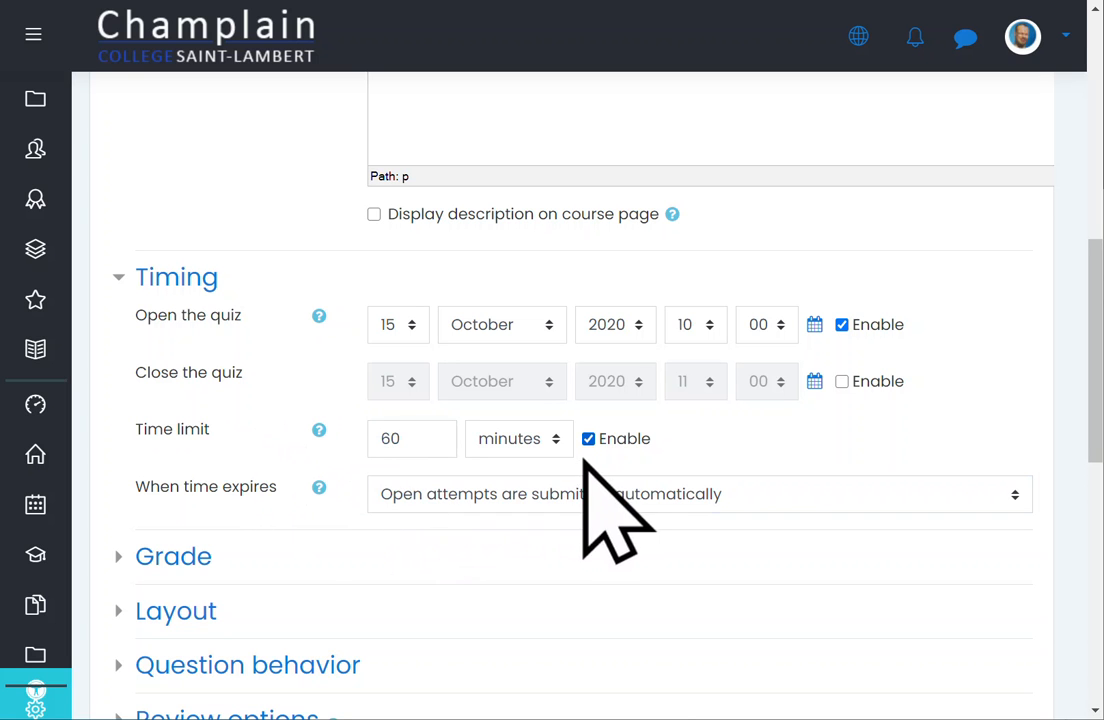
click(241, 485)
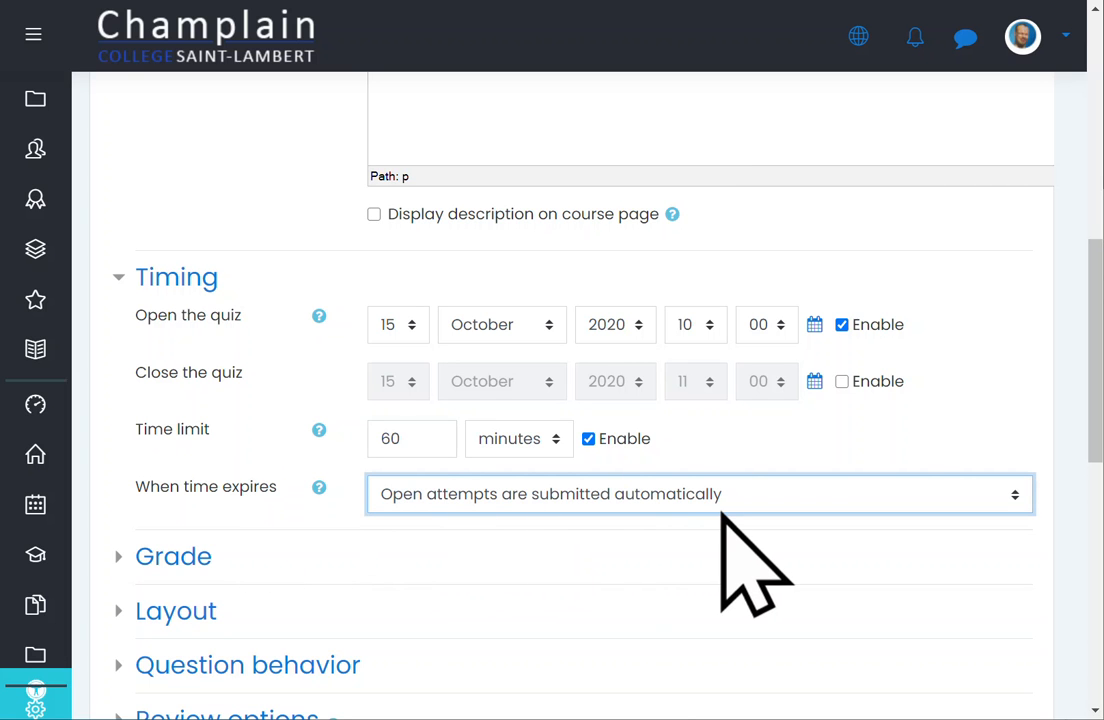
Step: Expand the Grade settings and view the available grade categories without changing the selection
scroll(731, 512, down, 3)
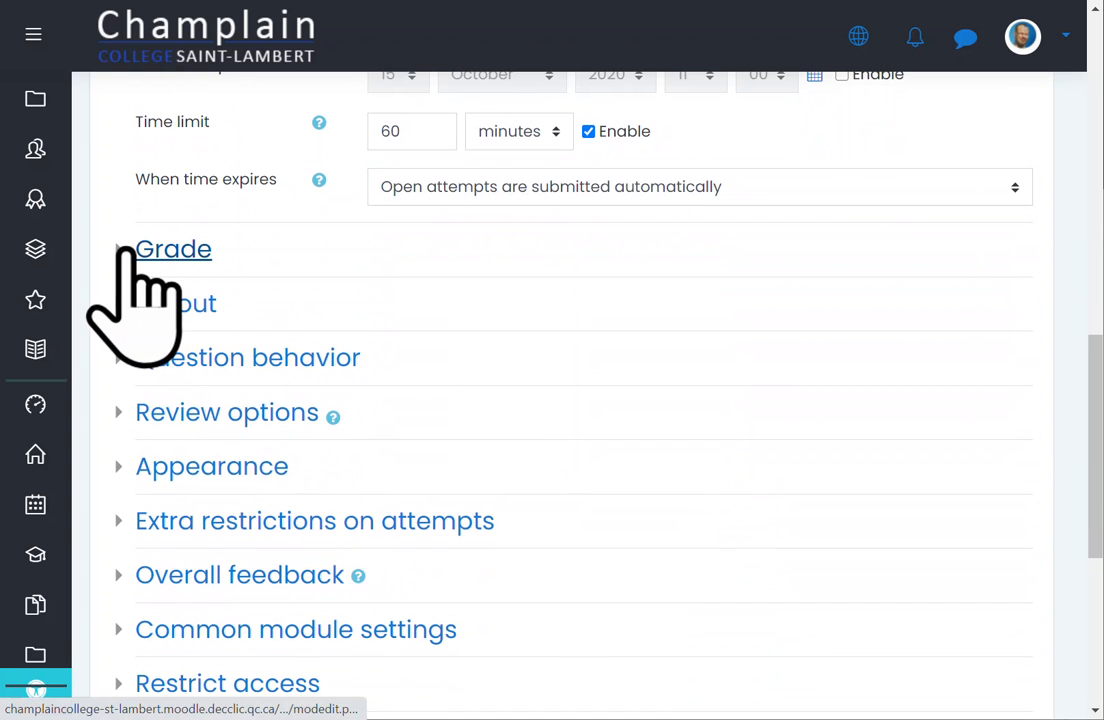
click(132, 250)
click(440, 290)
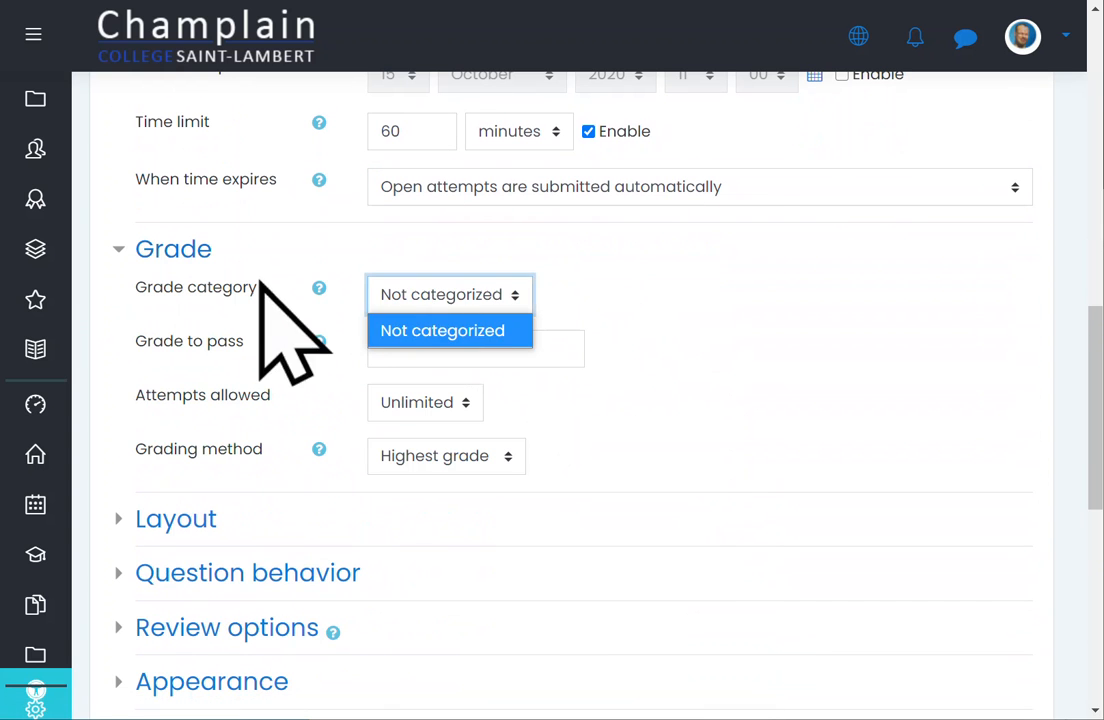
click(757, 298)
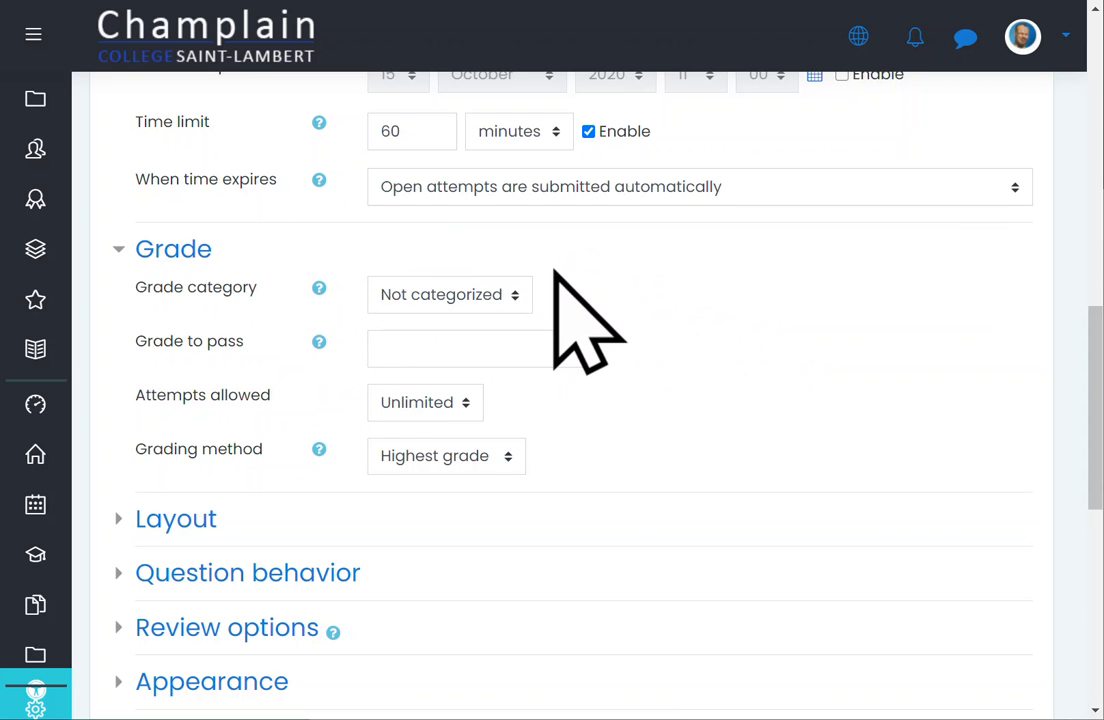
Step: Examine the choices for grade category and allowed attempts in the Grade settings
click(493, 292)
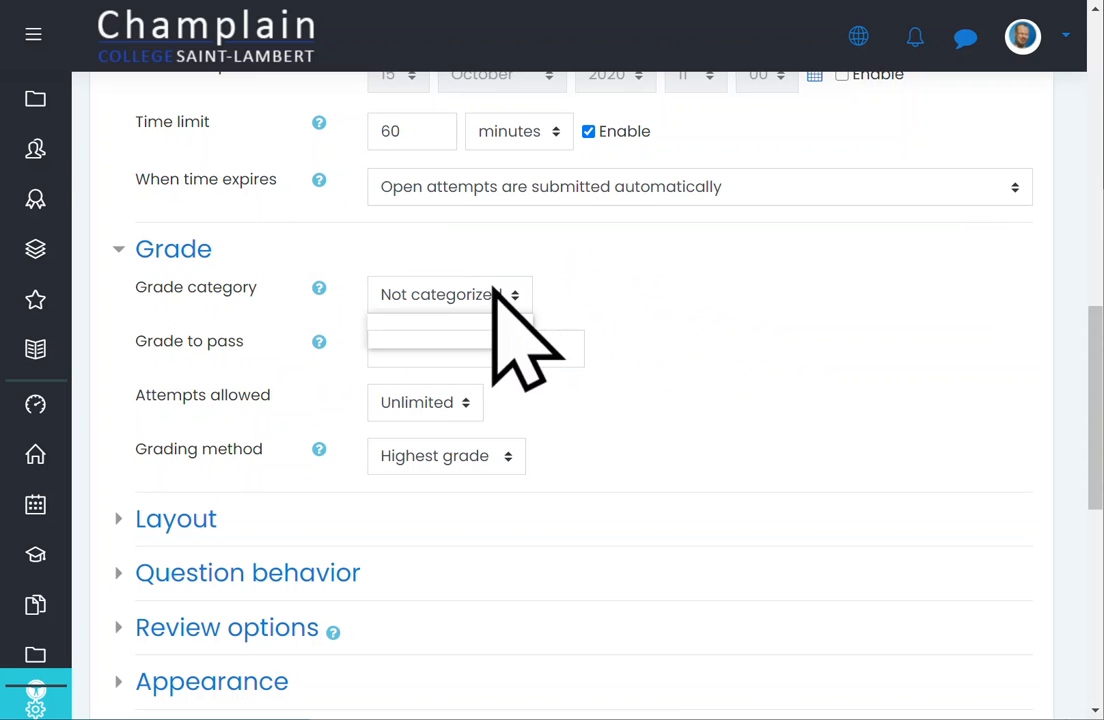
click(764, 274)
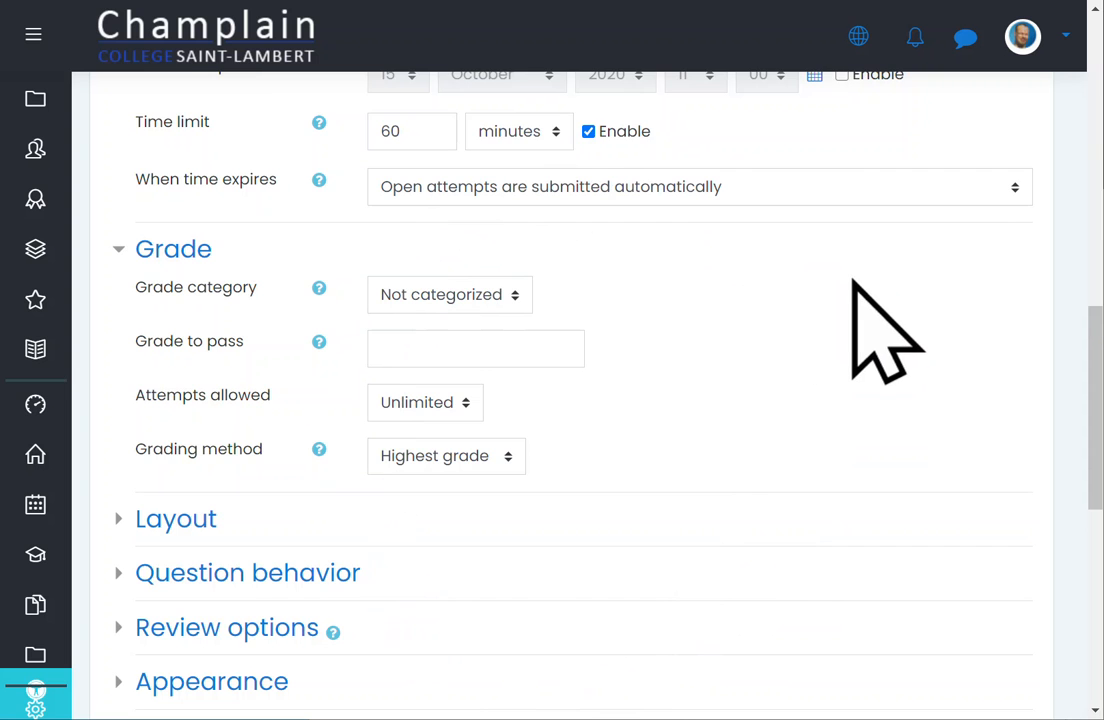
scroll(853, 281, down, 1)
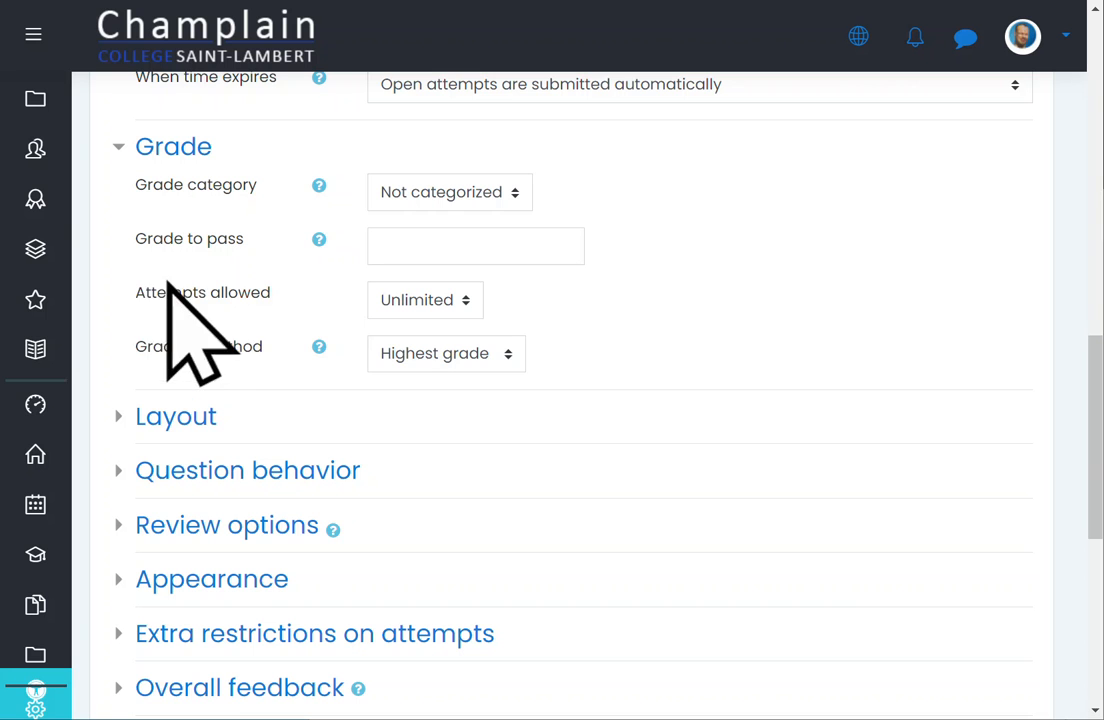
drag(133, 293, 275, 297)
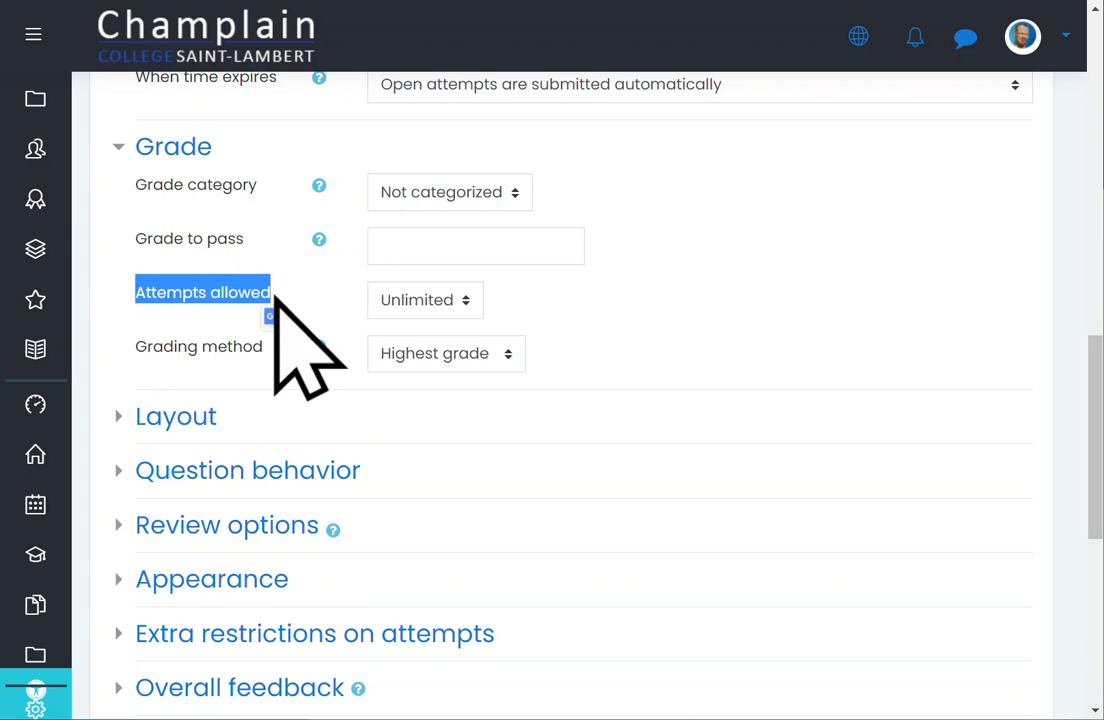
click(442, 303)
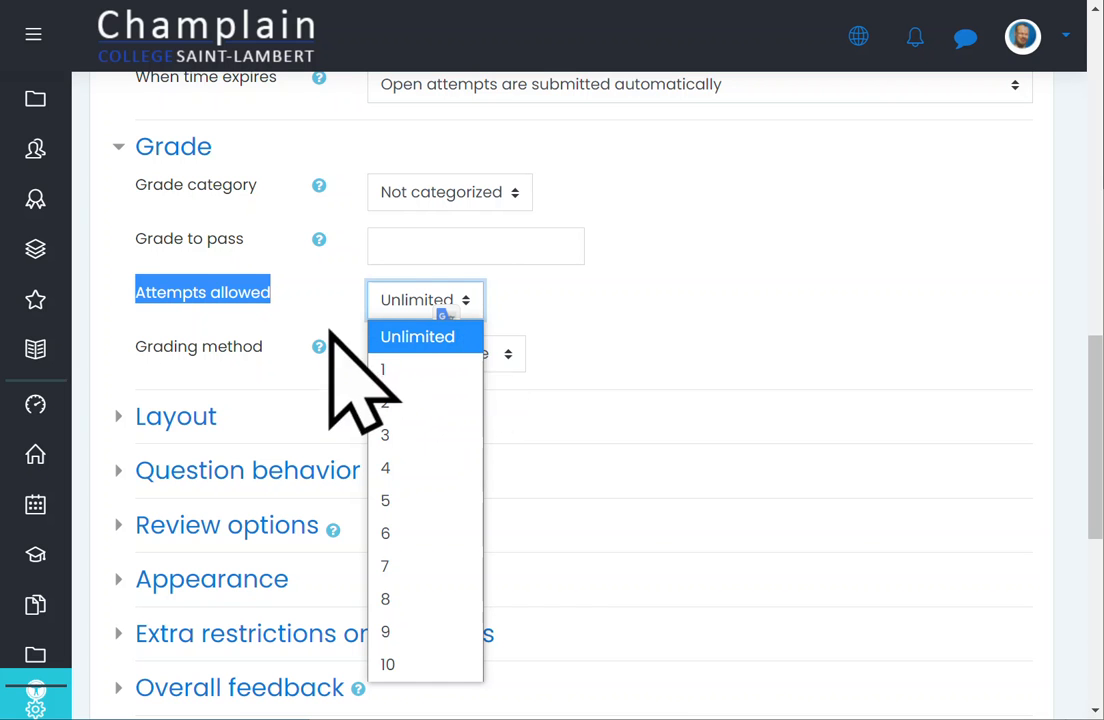
click(645, 308)
click(442, 300)
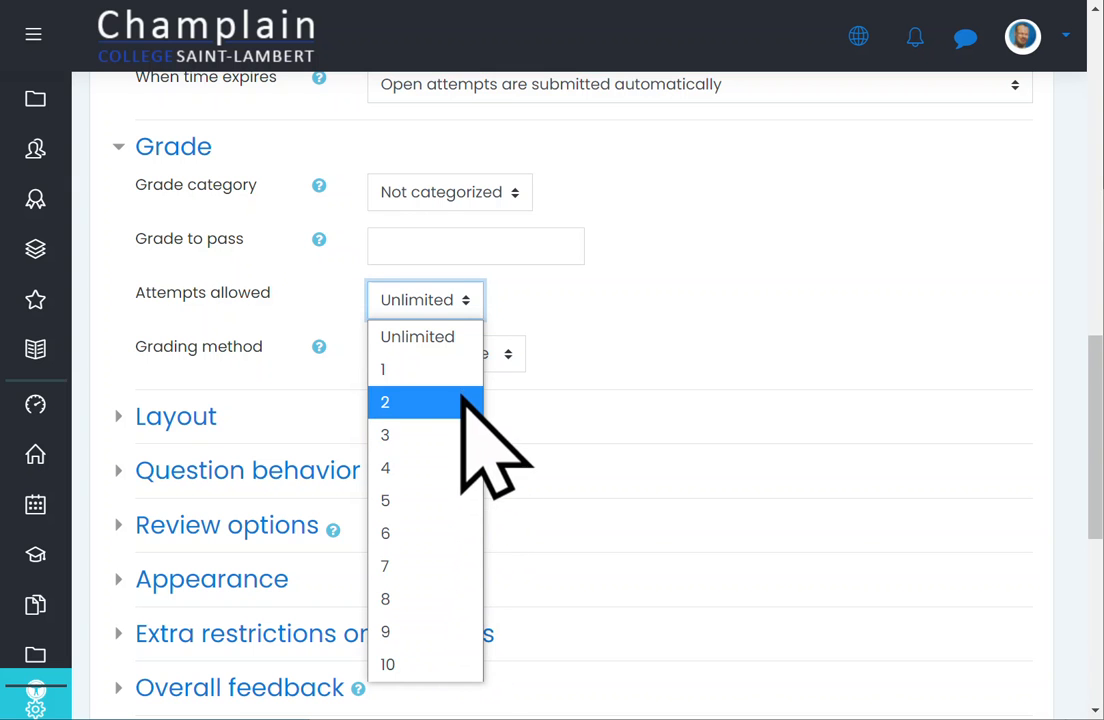
click(697, 333)
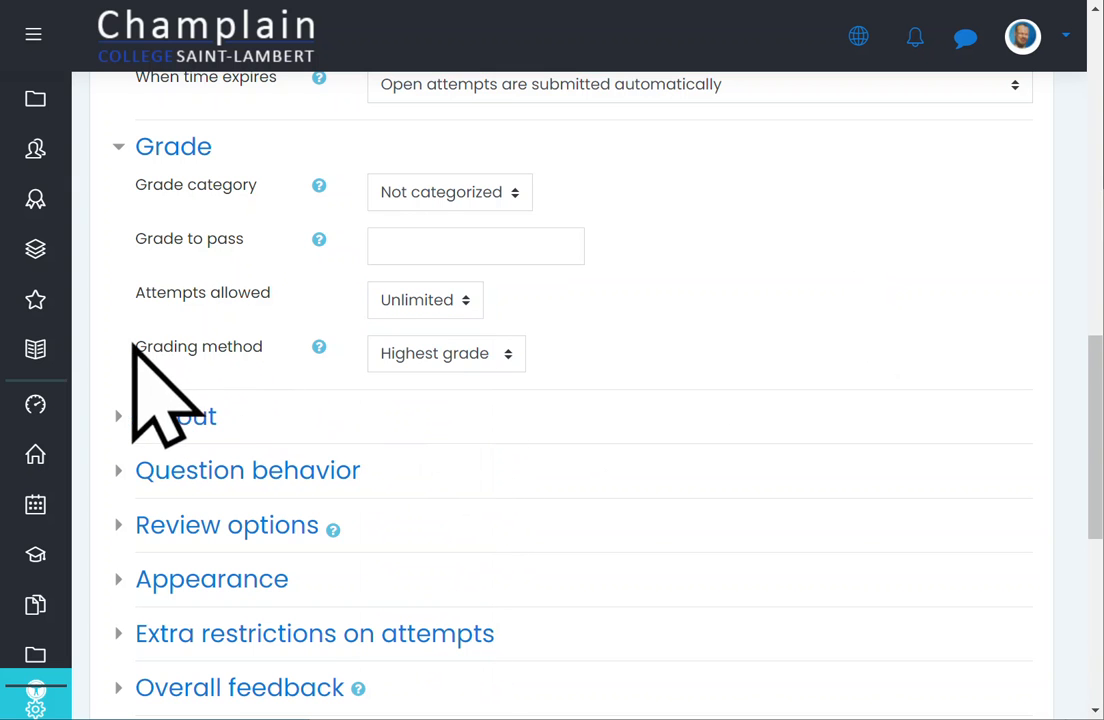
Step: Examine the available grading methods for multiple attempts without changing the selection
drag(133, 347, 268, 350)
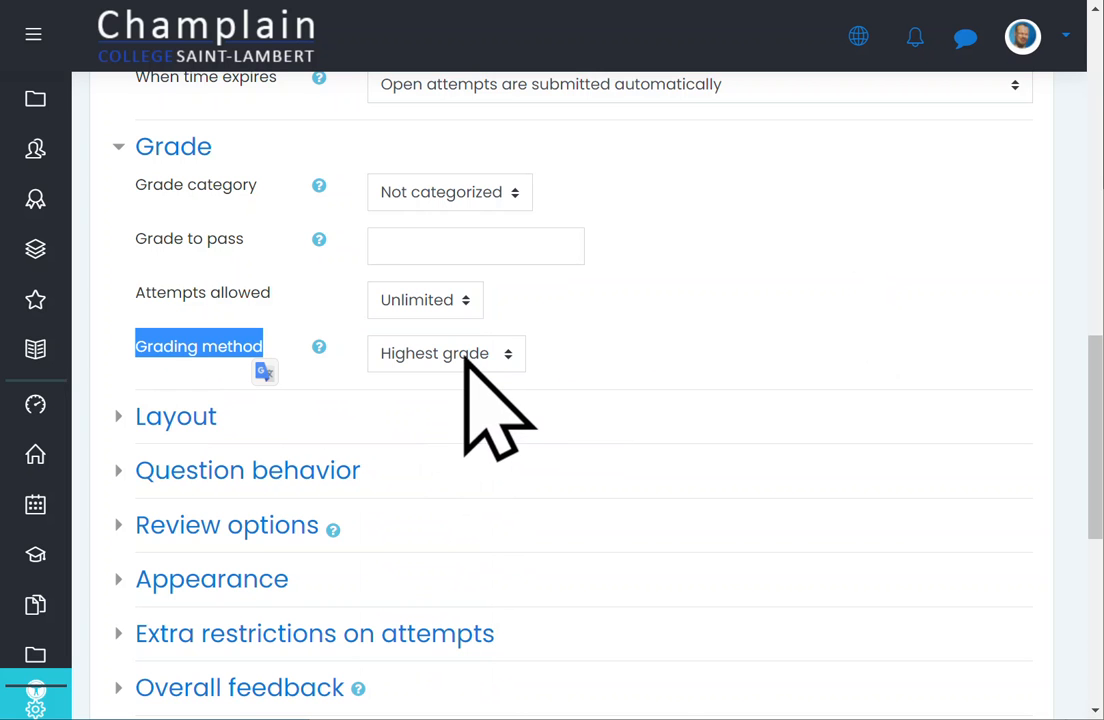
click(429, 356)
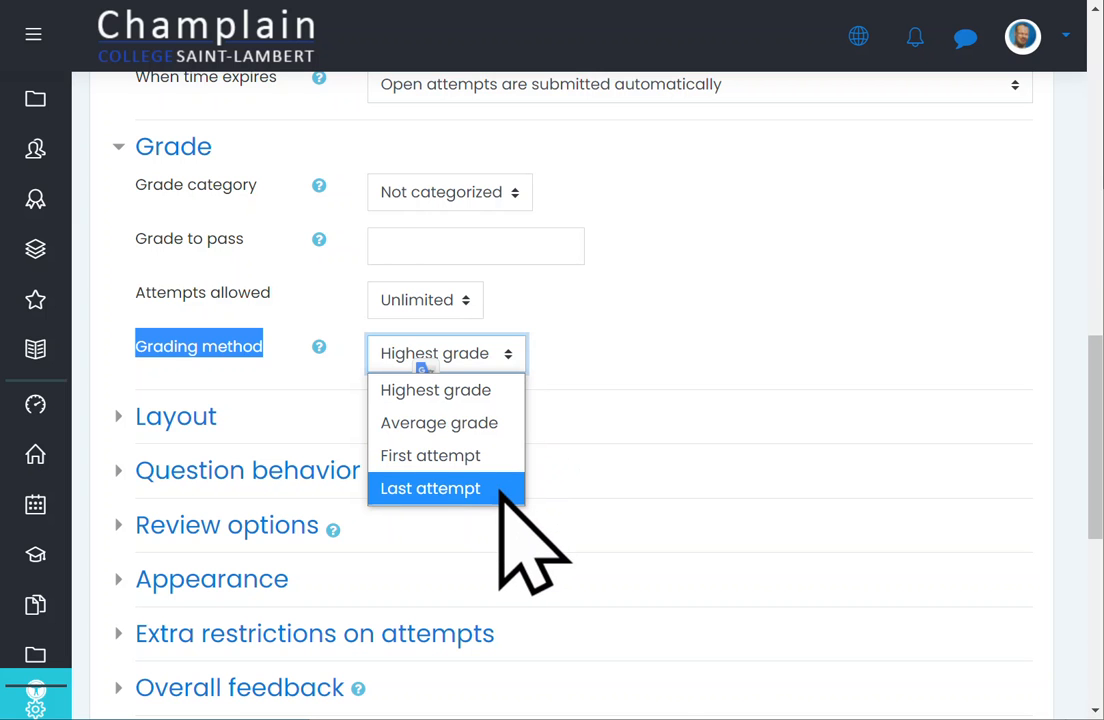
click(694, 337)
click(694, 338)
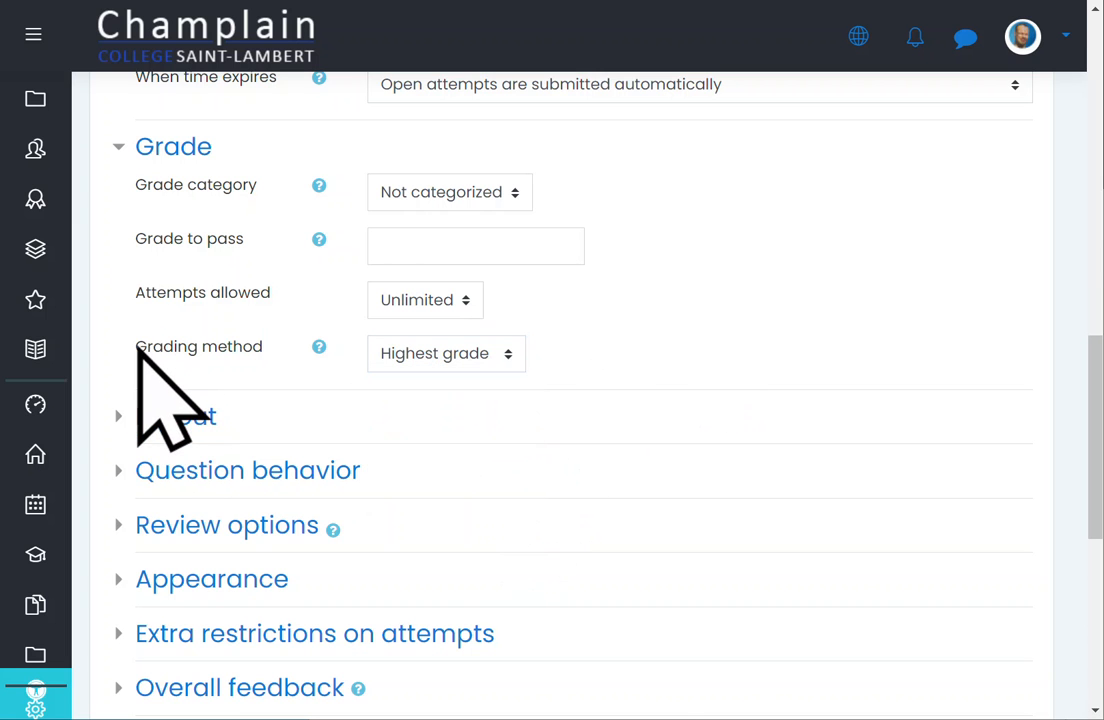
Step: Limit the quiz's allowed attempts to 1
drag(137, 347, 278, 370)
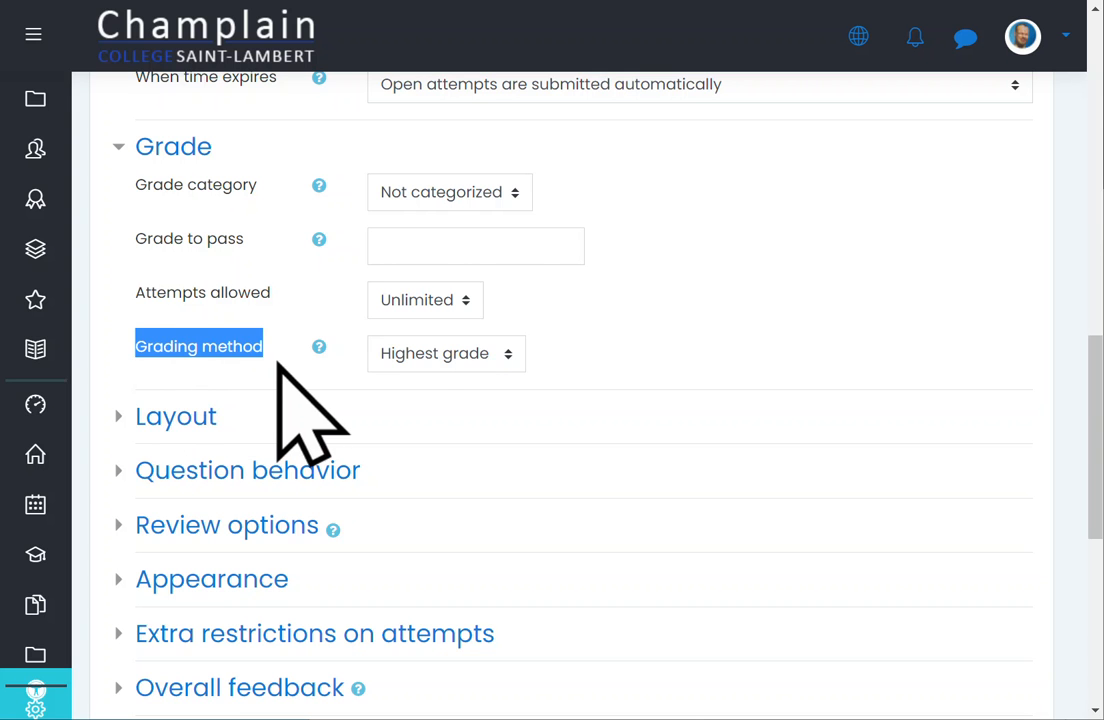
click(447, 304)
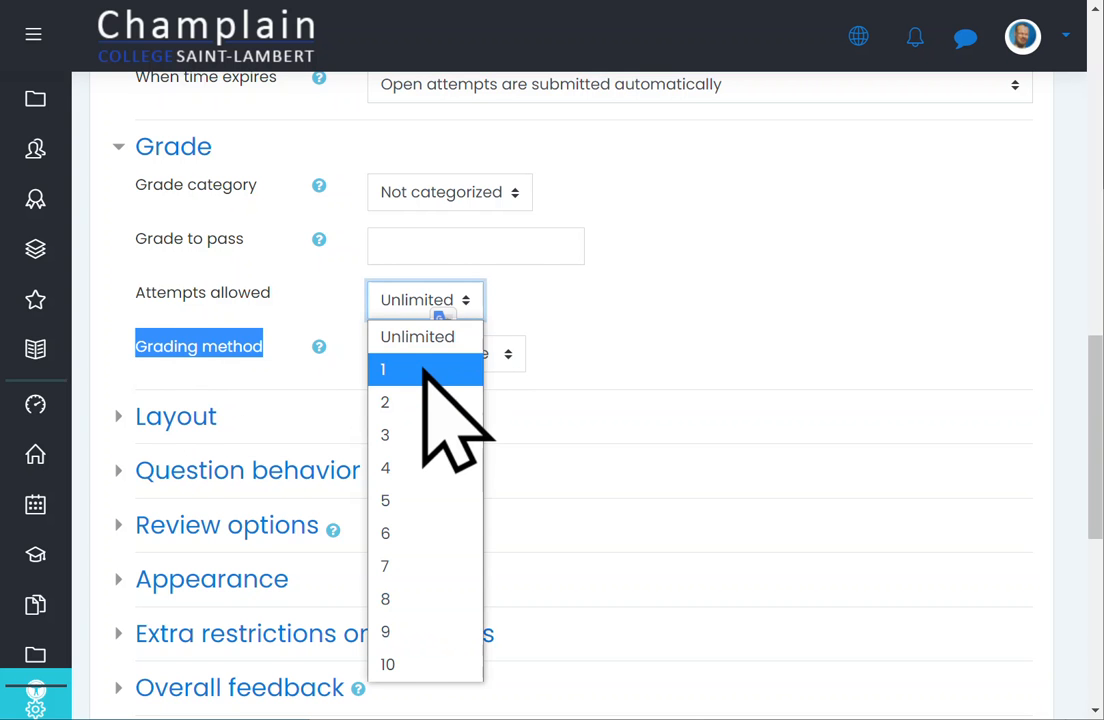
click(432, 370)
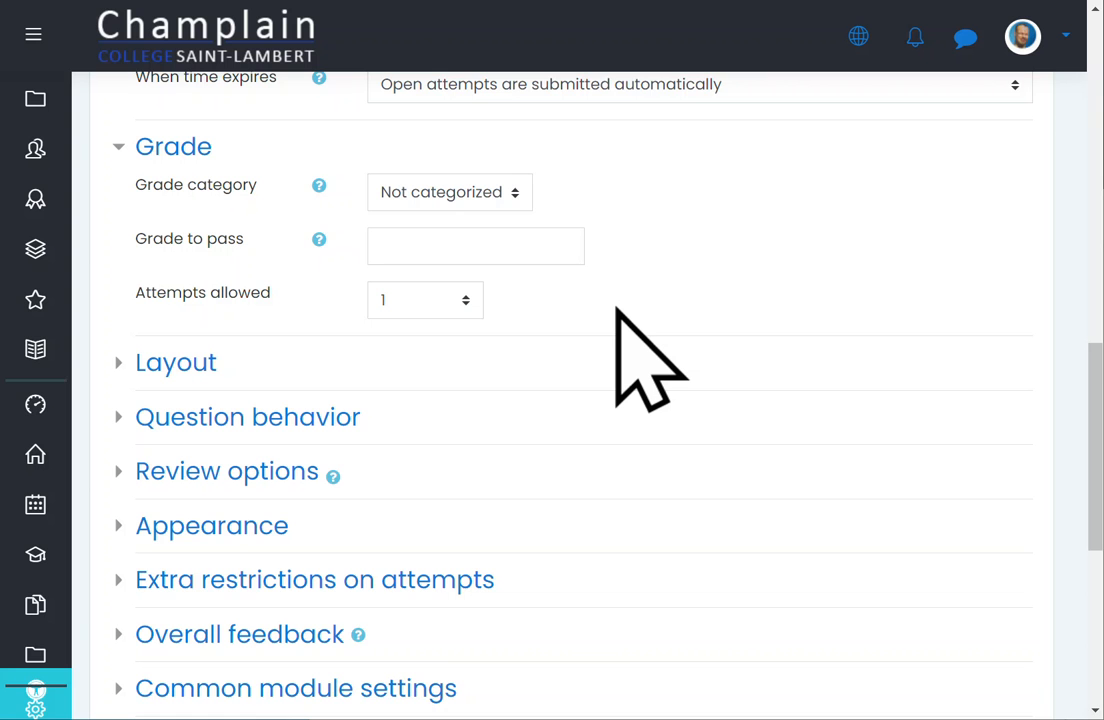
Step: Expand the Question behavior settings and examine the choices for how questions behave without changing the selection
scroll(648, 360, down, 1)
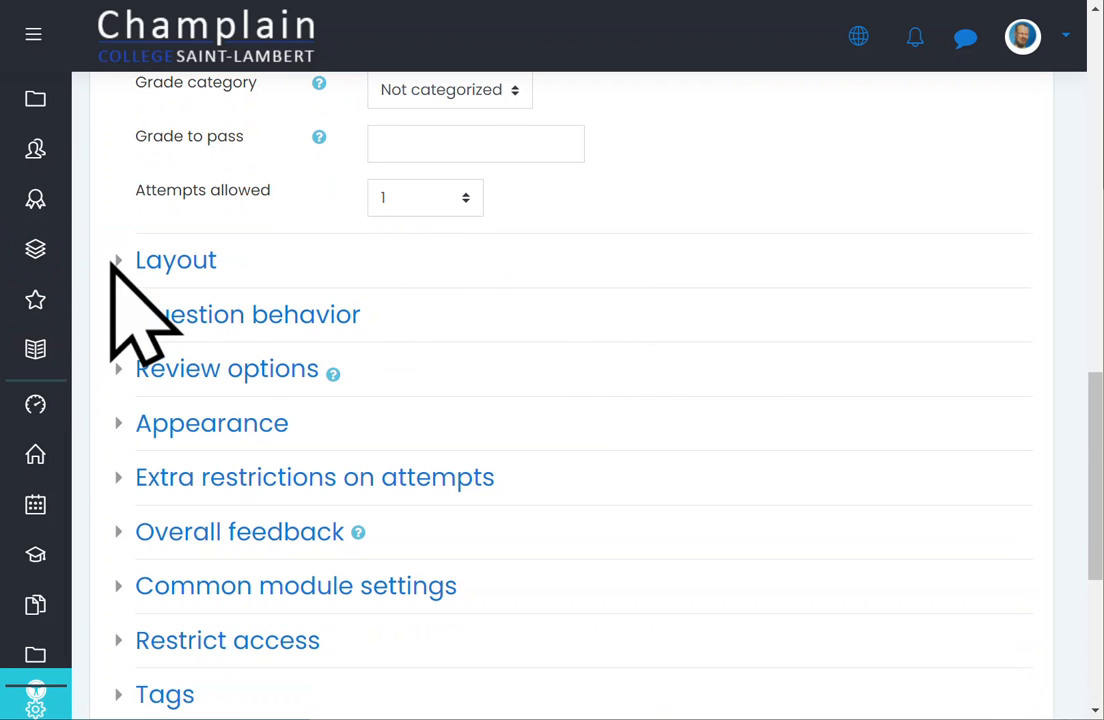
click(120, 316)
drag(133, 420, 308, 424)
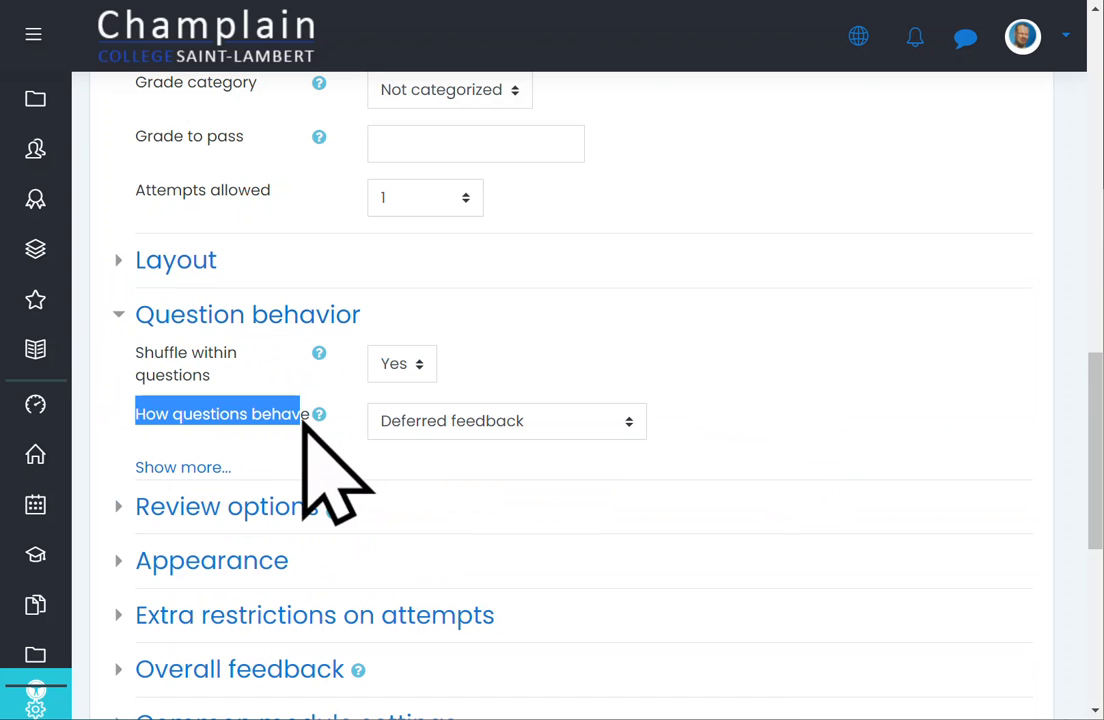
click(305, 422)
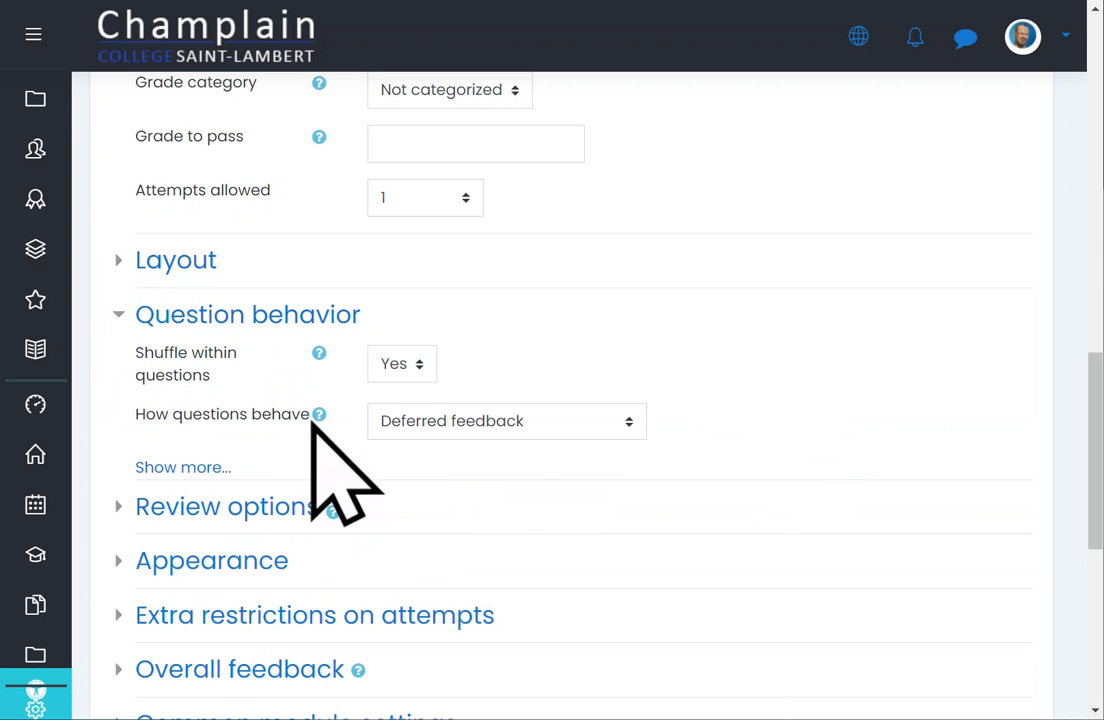
click(495, 428)
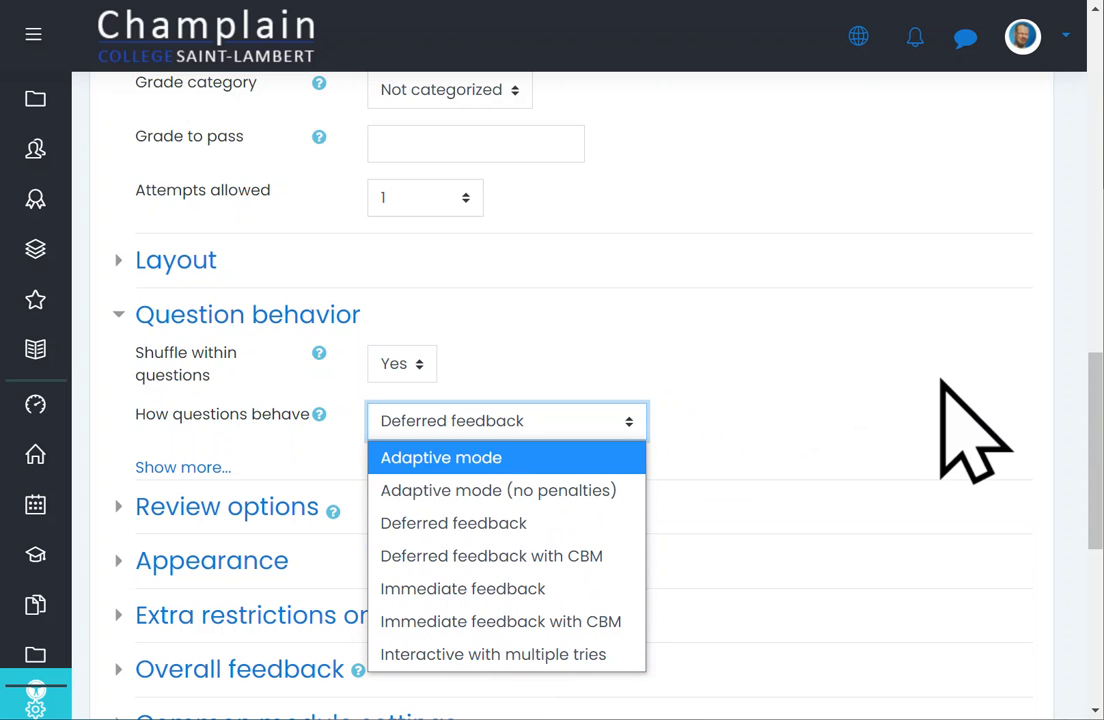
click(806, 330)
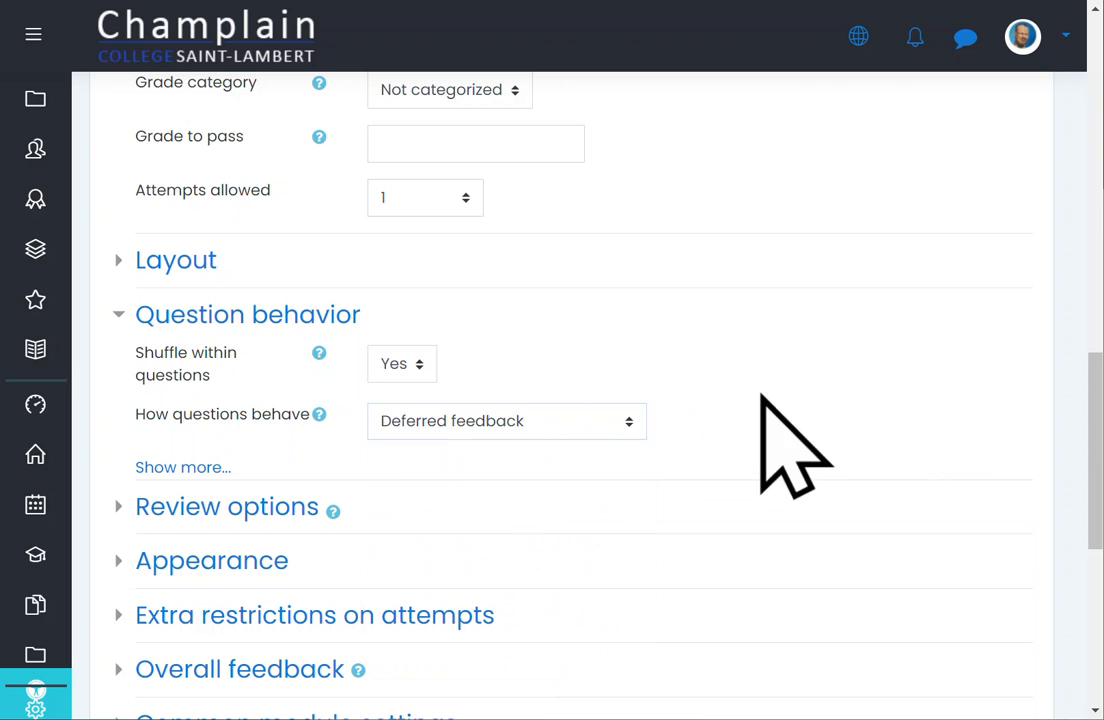
Step: Expand the Review options and examine the settings that apply during the attempt
scroll(790, 420, down, 2)
click(124, 304)
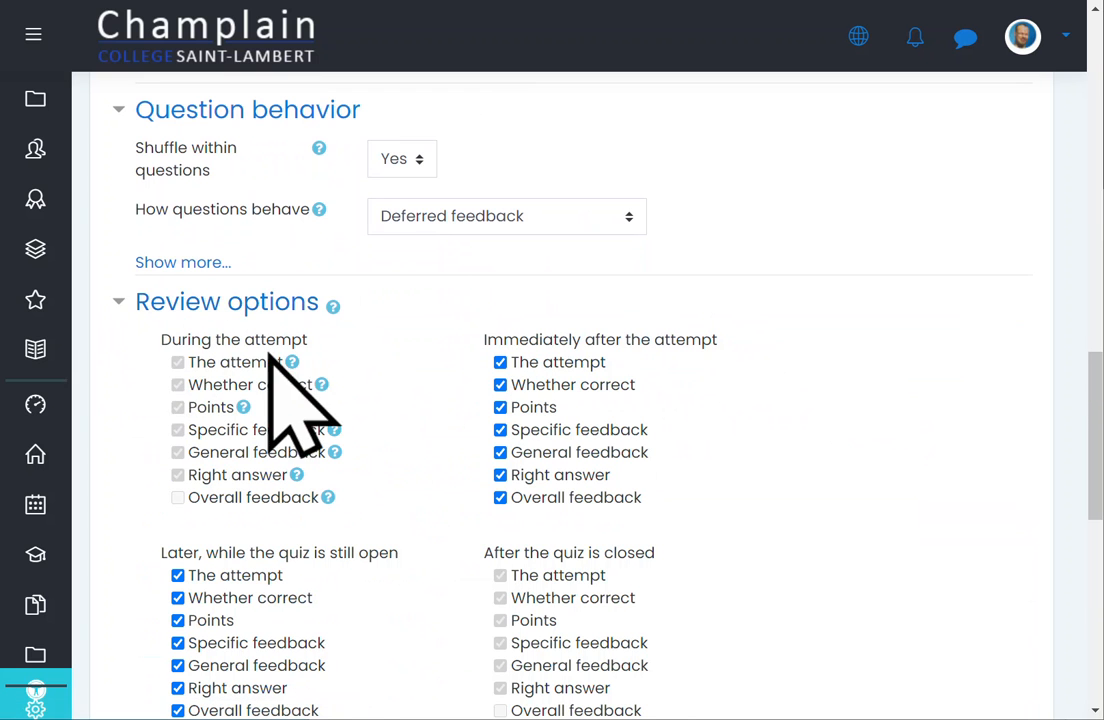
drag(160, 339, 310, 480)
click(170, 333)
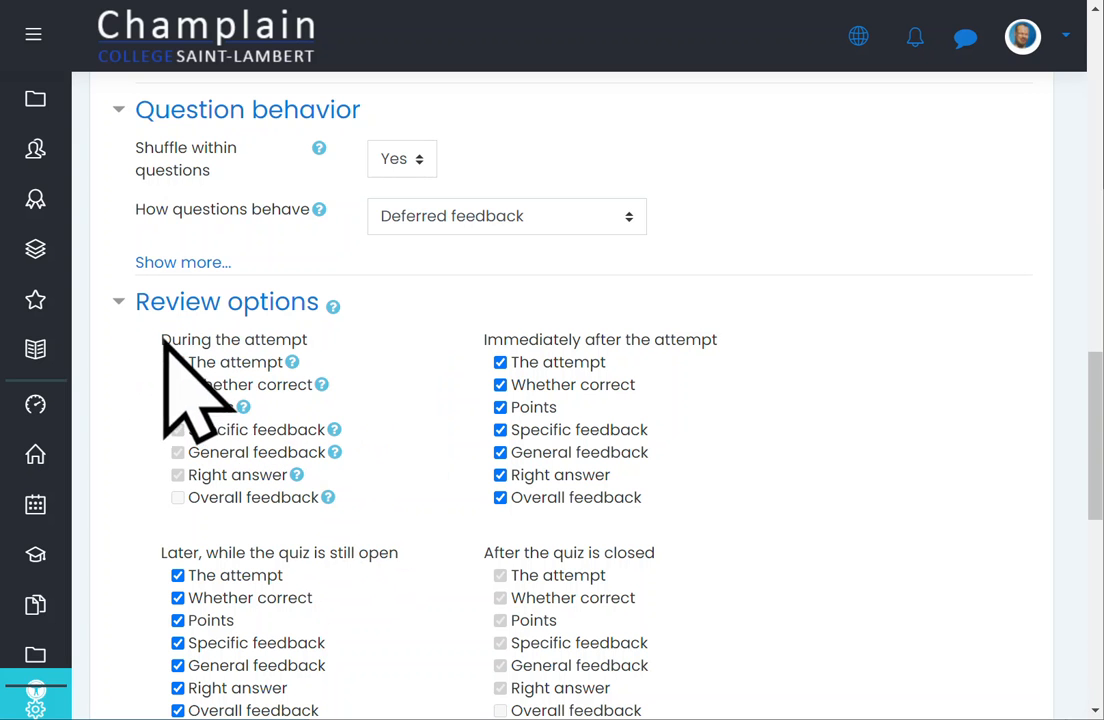
drag(161, 340, 316, 345)
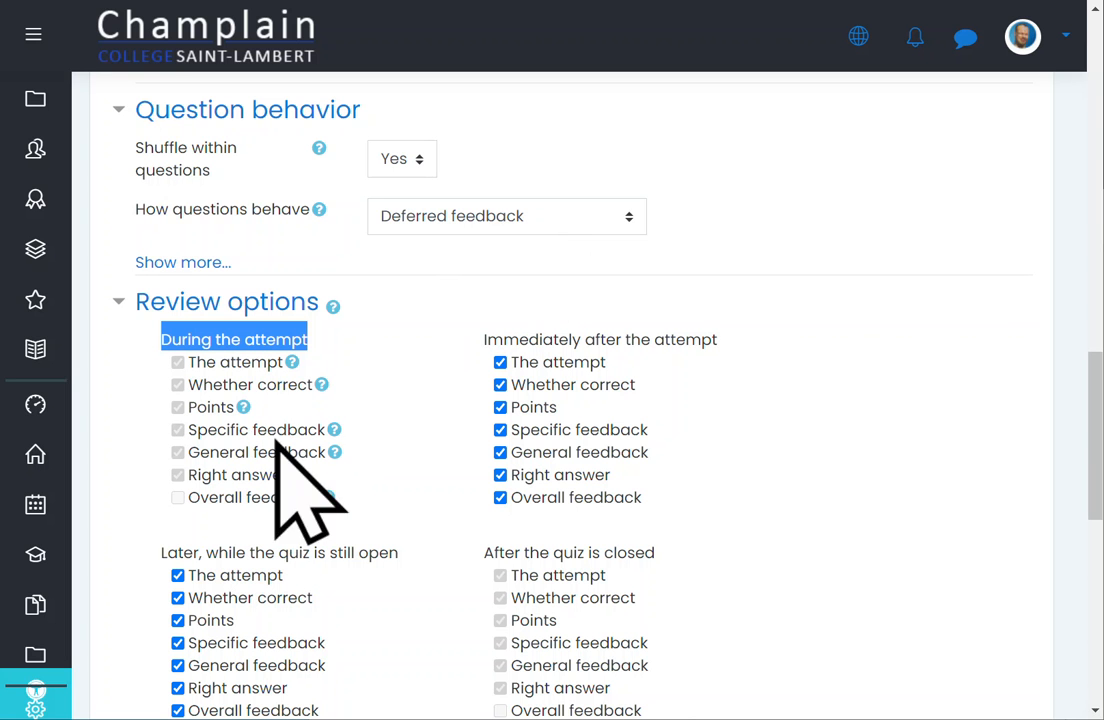
Step: Switch the question behavior to Adaptive mode to compare the review options, and return it to Deferred feedback
click(551, 228)
click(540, 250)
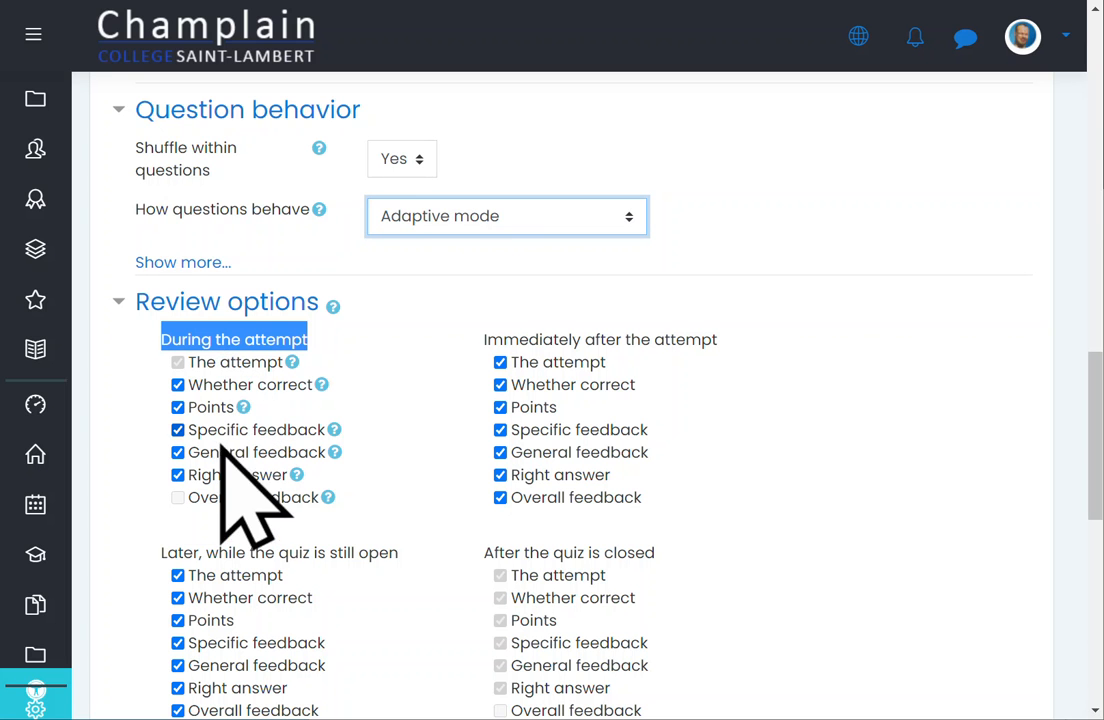
click(512, 222)
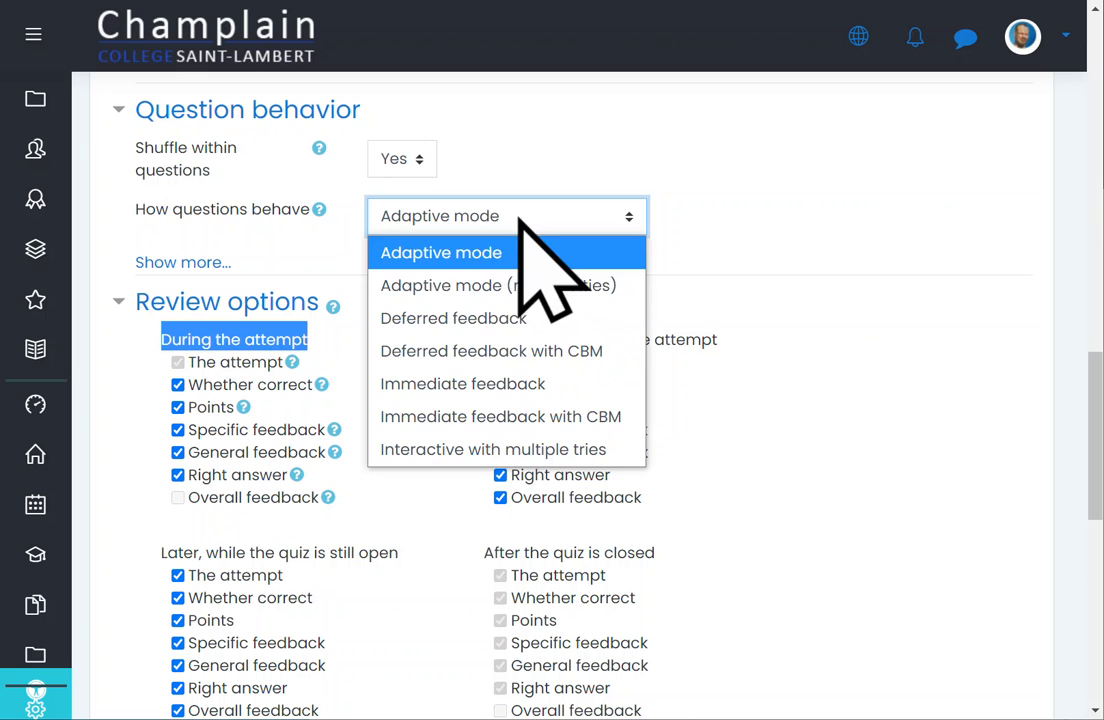
click(607, 312)
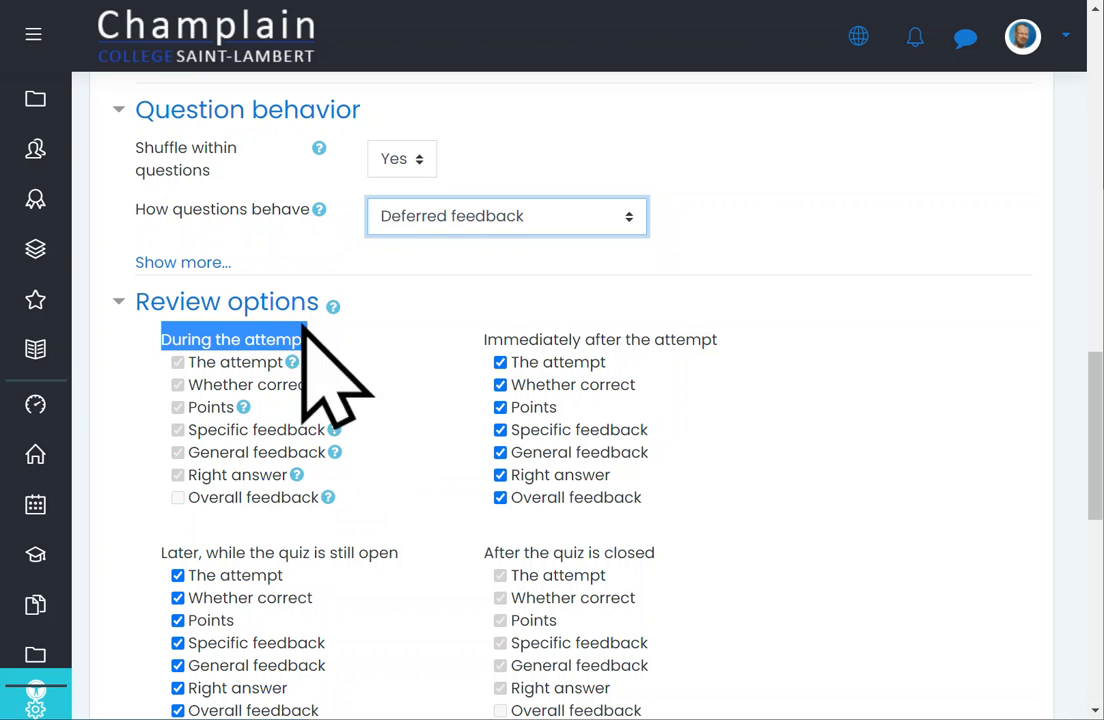
Step: Turn off The attempt, Points and Overall feedback in the review options for immediately after the attempt
drag(482, 340, 739, 340)
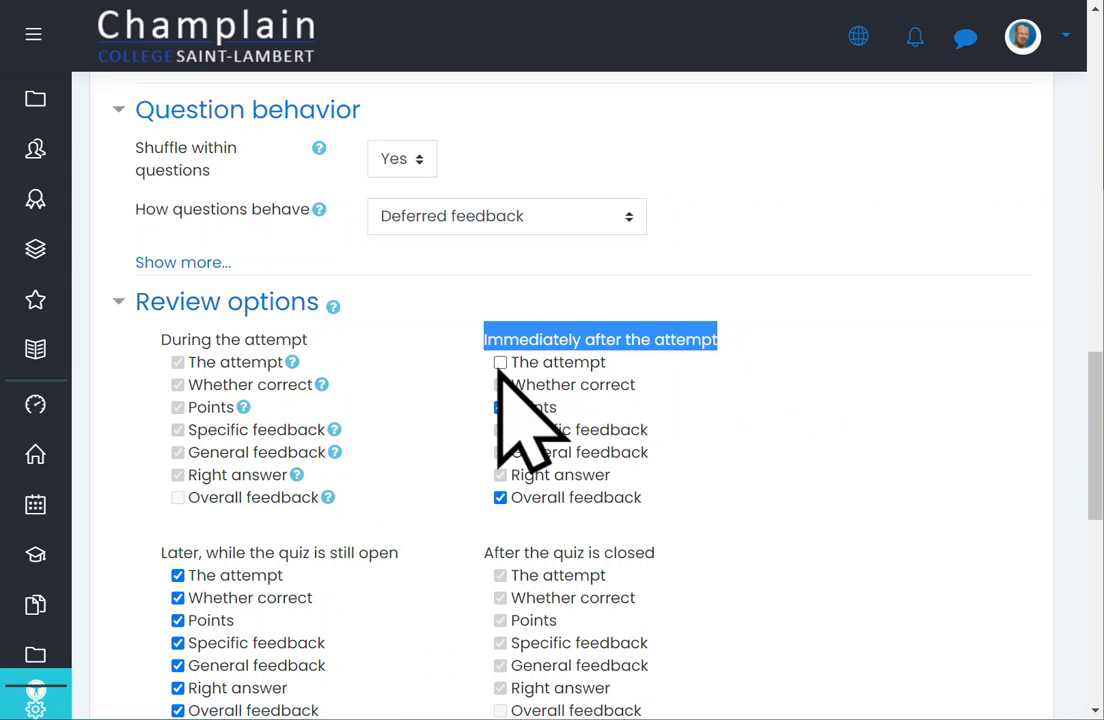
click(500, 407)
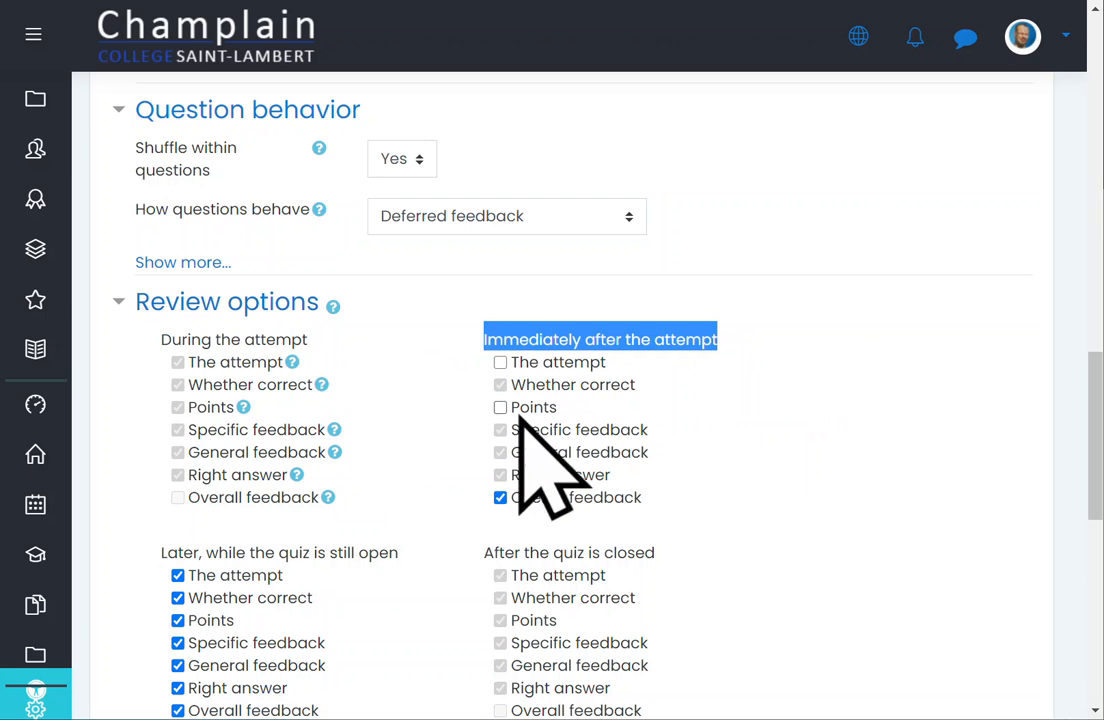
click(500, 498)
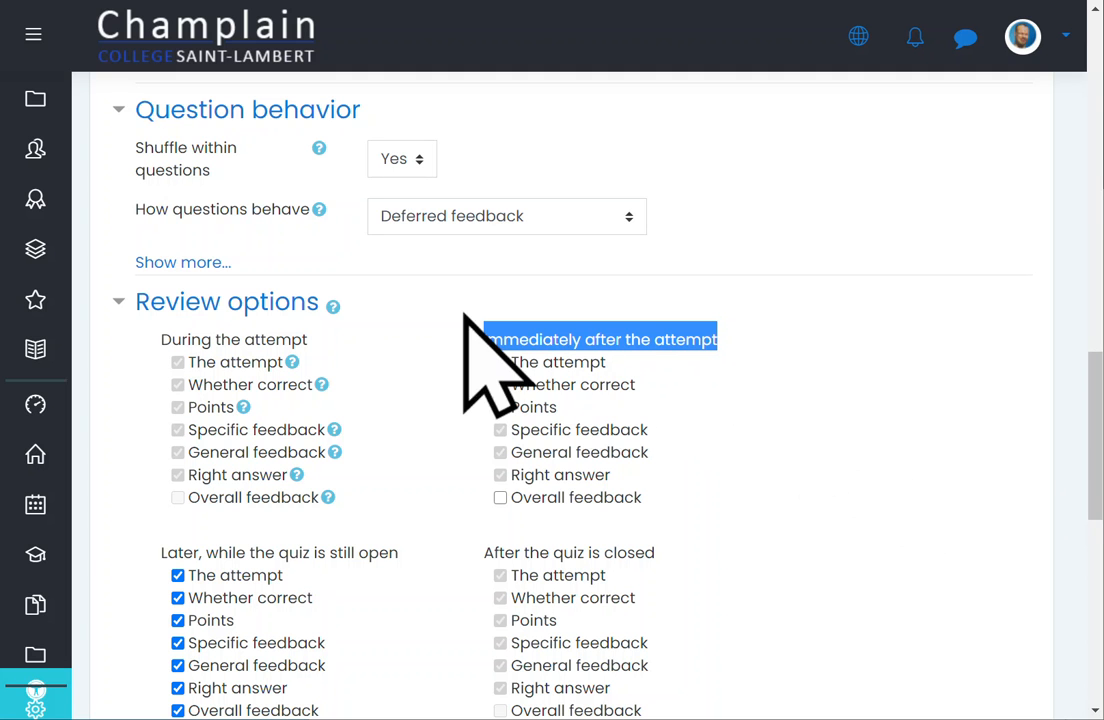
drag(484, 339, 737, 339)
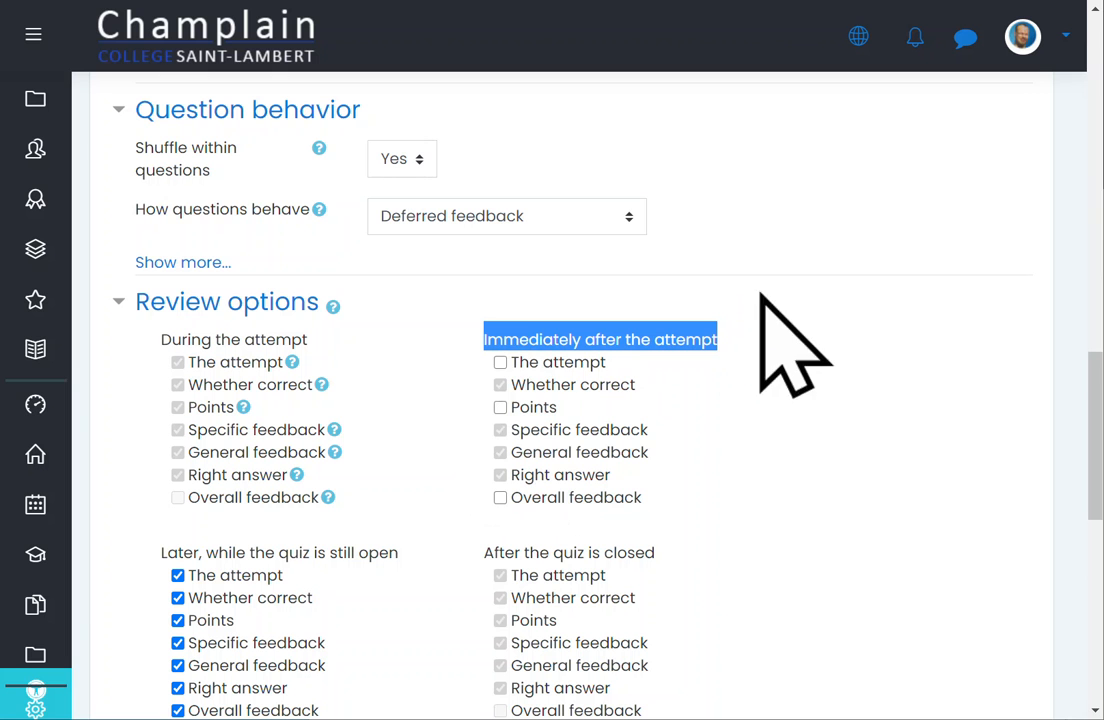
click(800, 345)
Step: Turn off The attempt, Points and Overall feedback in the review options for later, while the quiz is still open
scroll(905, 372, down, 1)
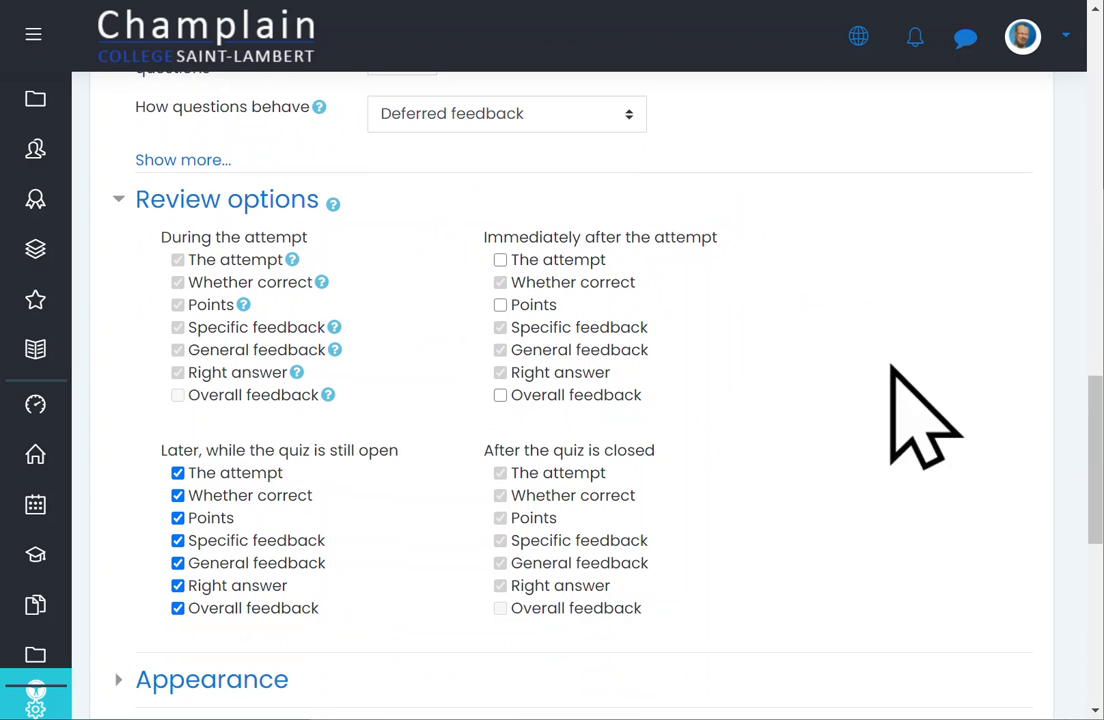
click(178, 473)
click(178, 518)
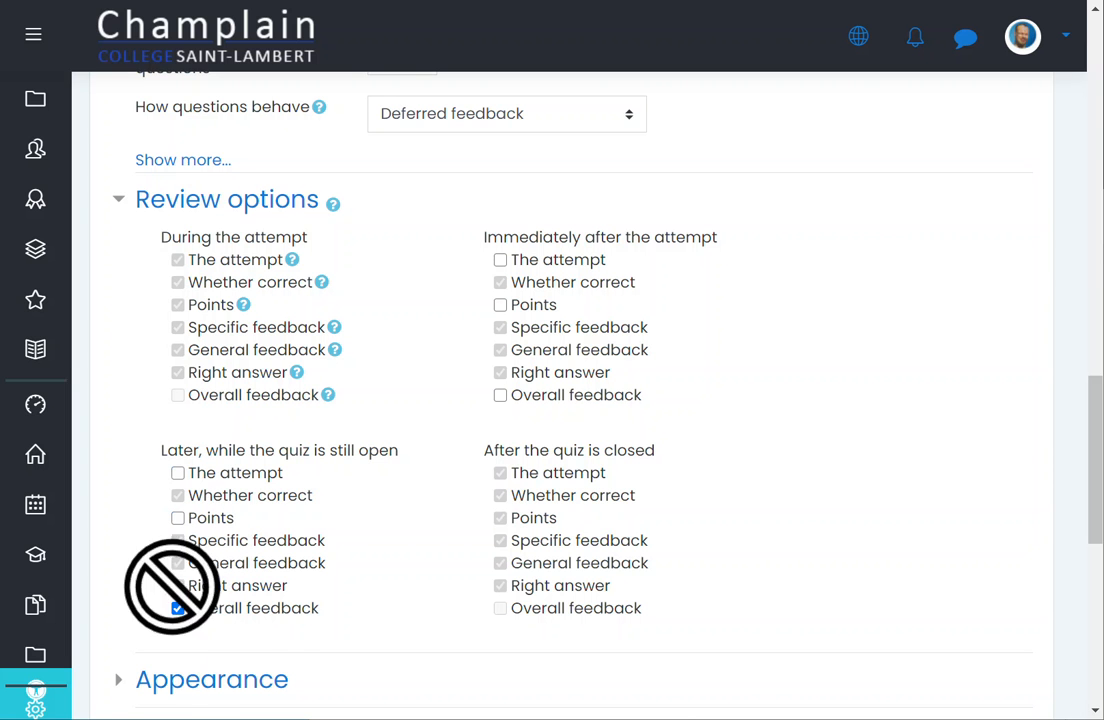
click(178, 608)
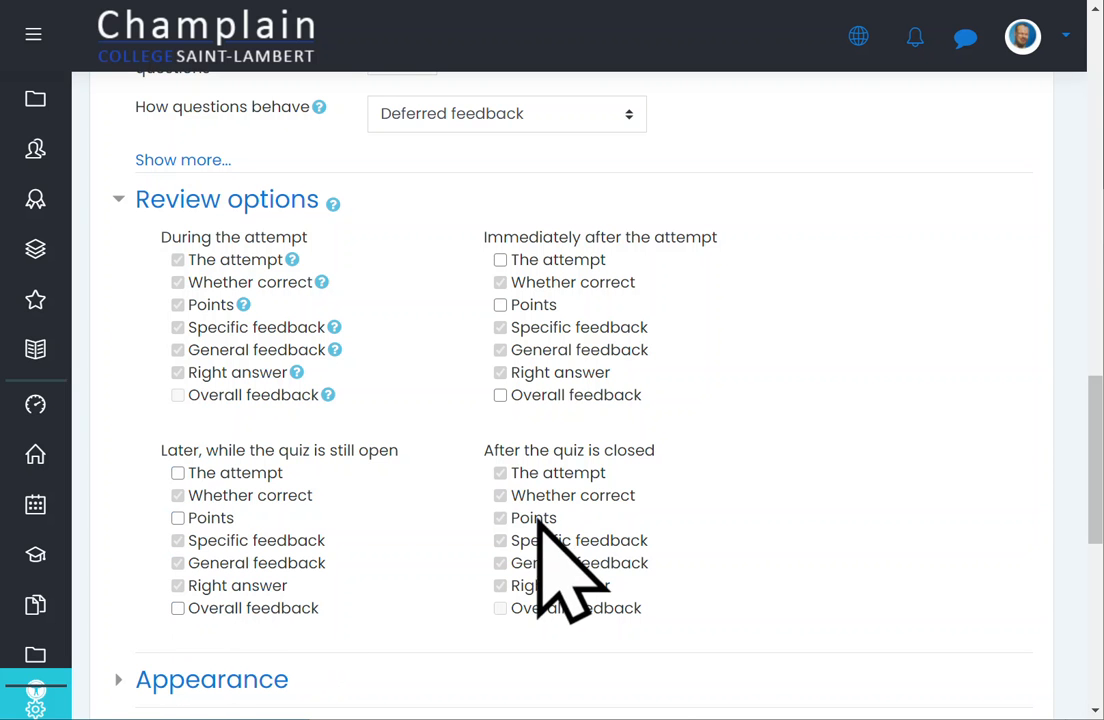
Step: Check the review options for after the quiz is closed against the quiz's Timing settings
drag(482, 451, 697, 451)
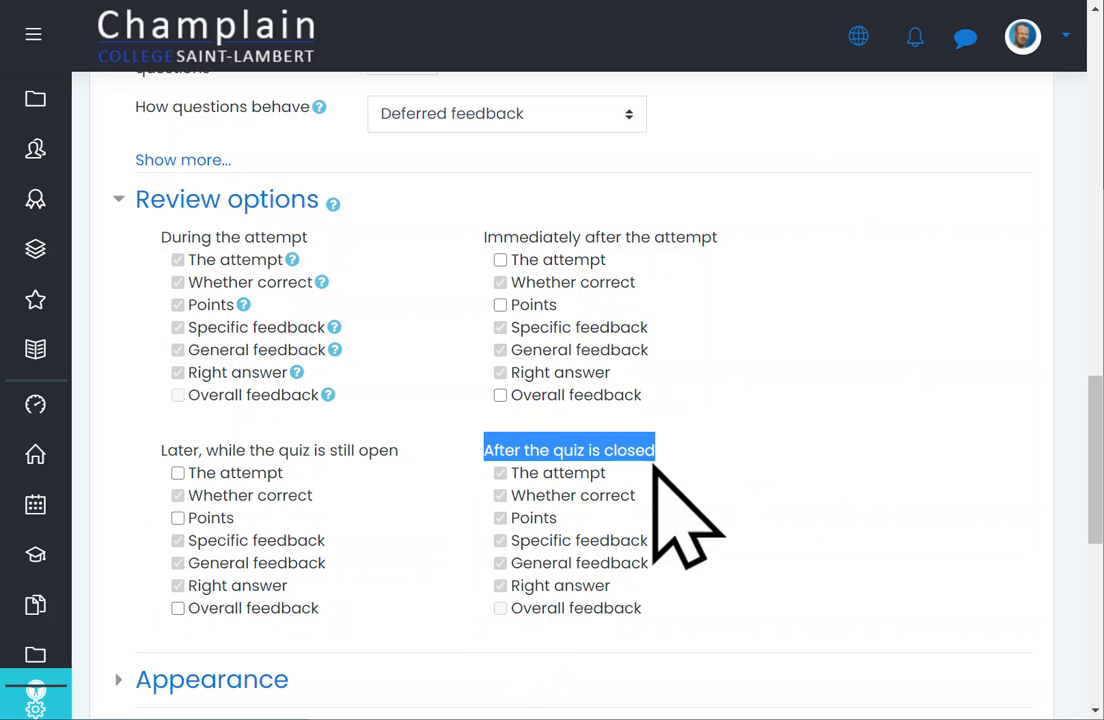
click(720, 463)
scroll(720, 463, up, 7)
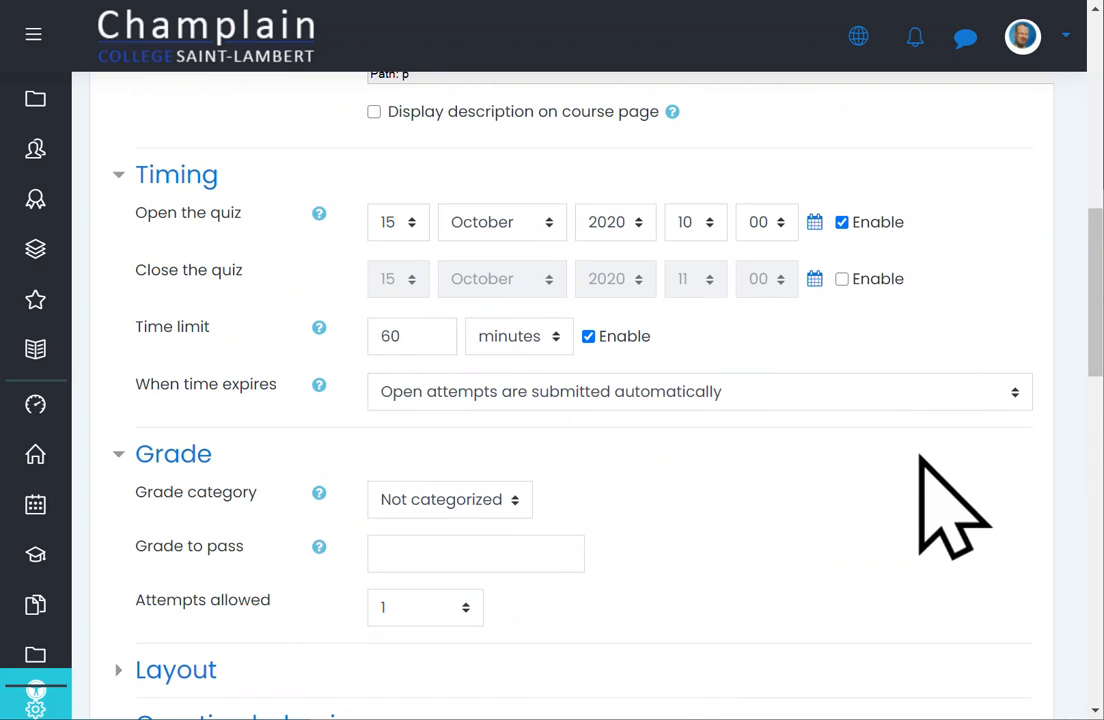
scroll(955, 510, down, 6)
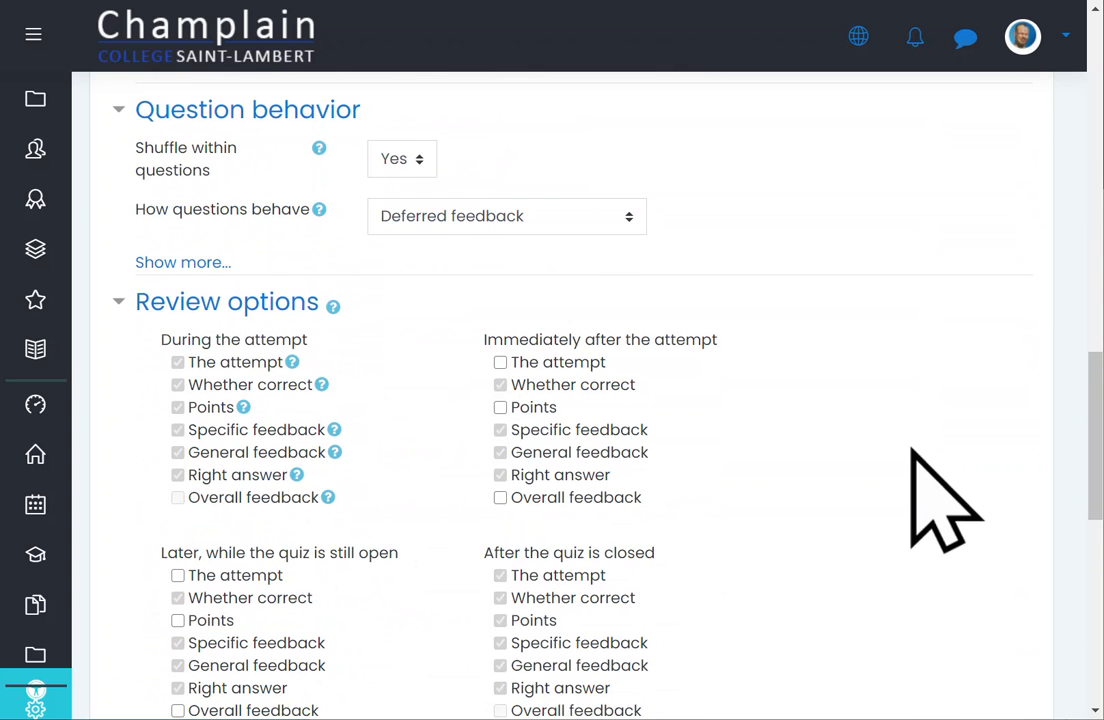
scroll(747, 494, down, 2)
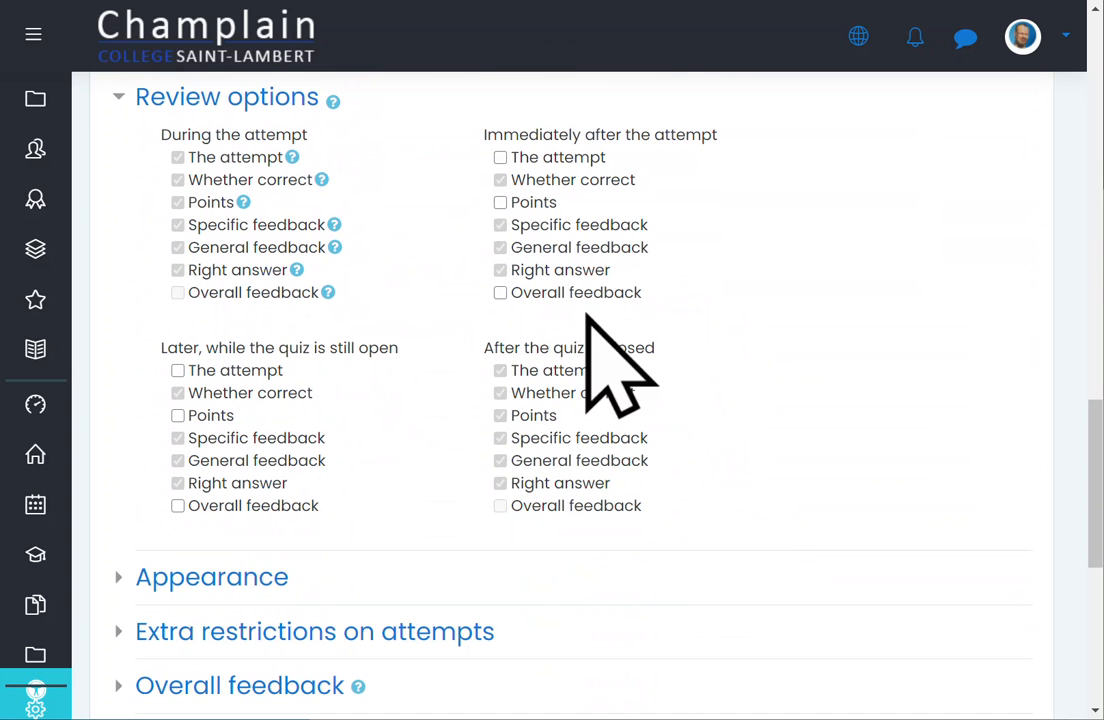
Step: Look over the review options, then the Appearance and Common module settings of the new quiz
scroll(813, 375, up, 2)
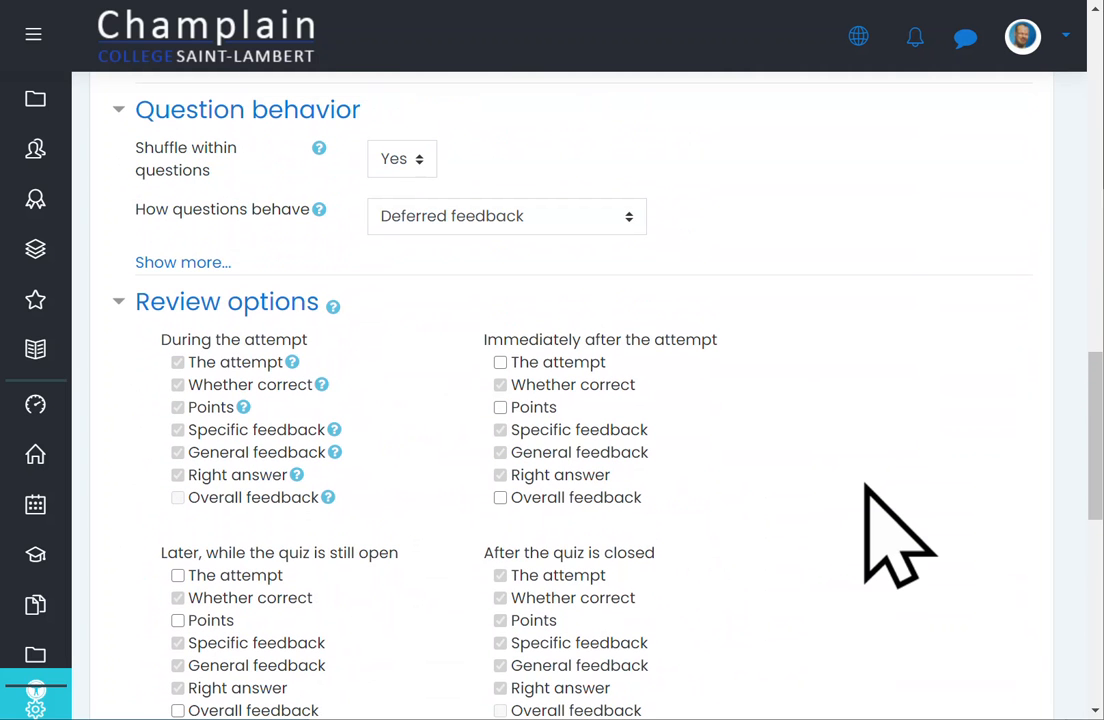
scroll(897, 535, down, 1)
scroll(897, 535, down, 1)
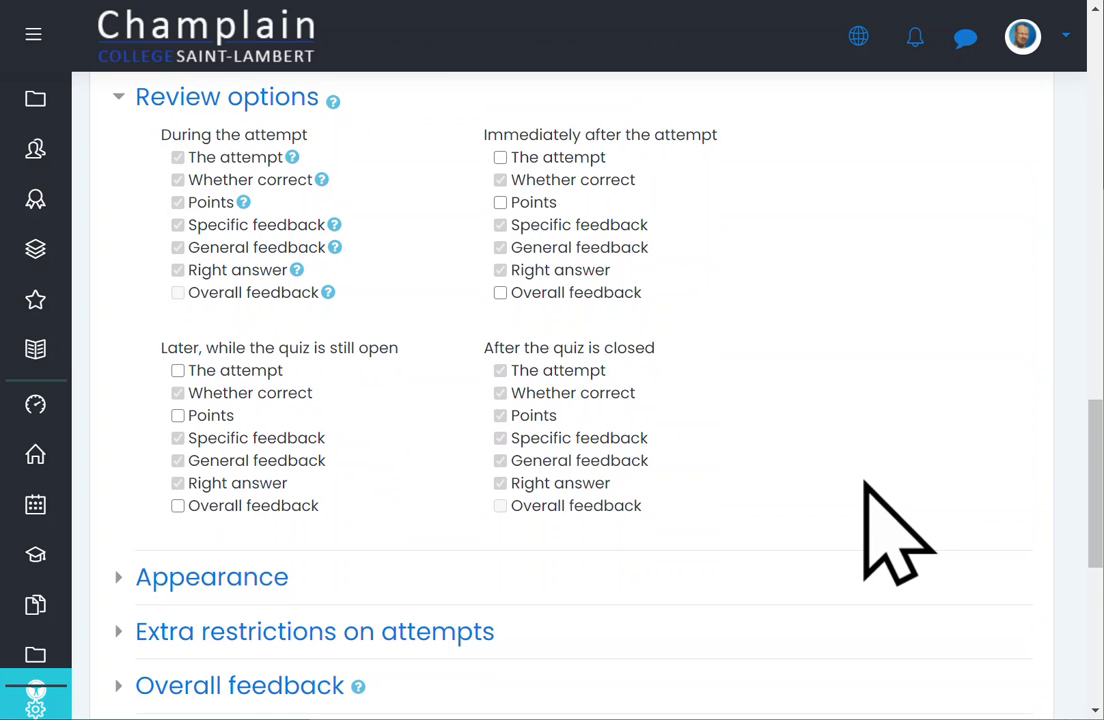
scroll(897, 535, down, 3)
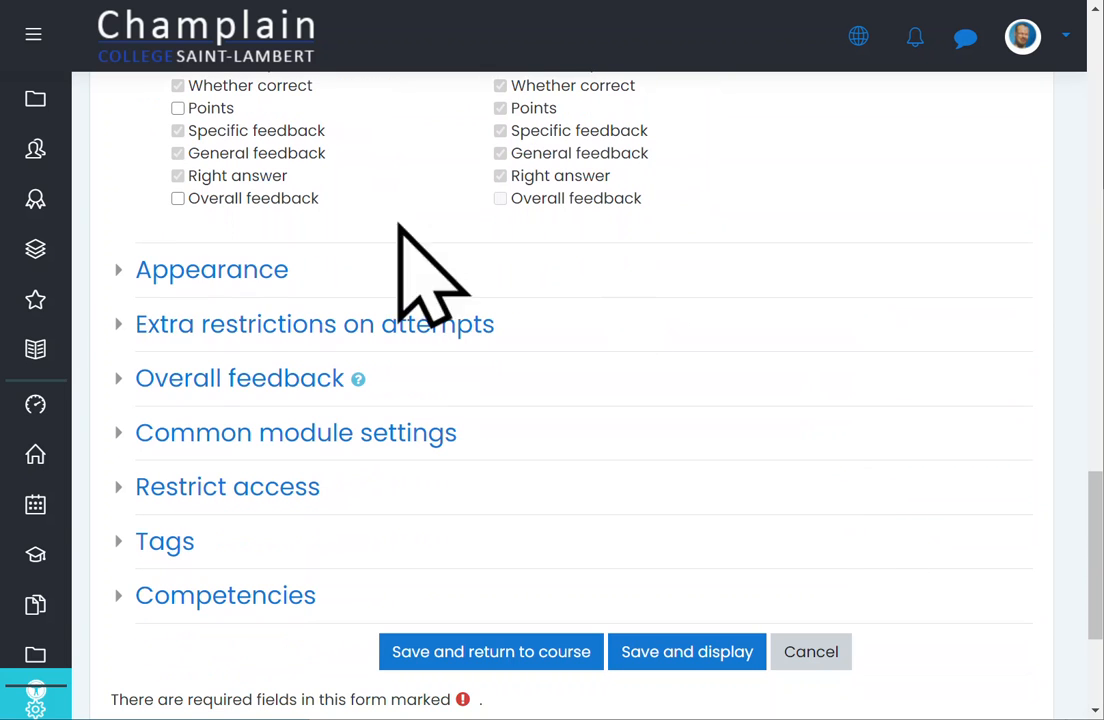
click(163, 270)
scroll(929, 291, down, 3)
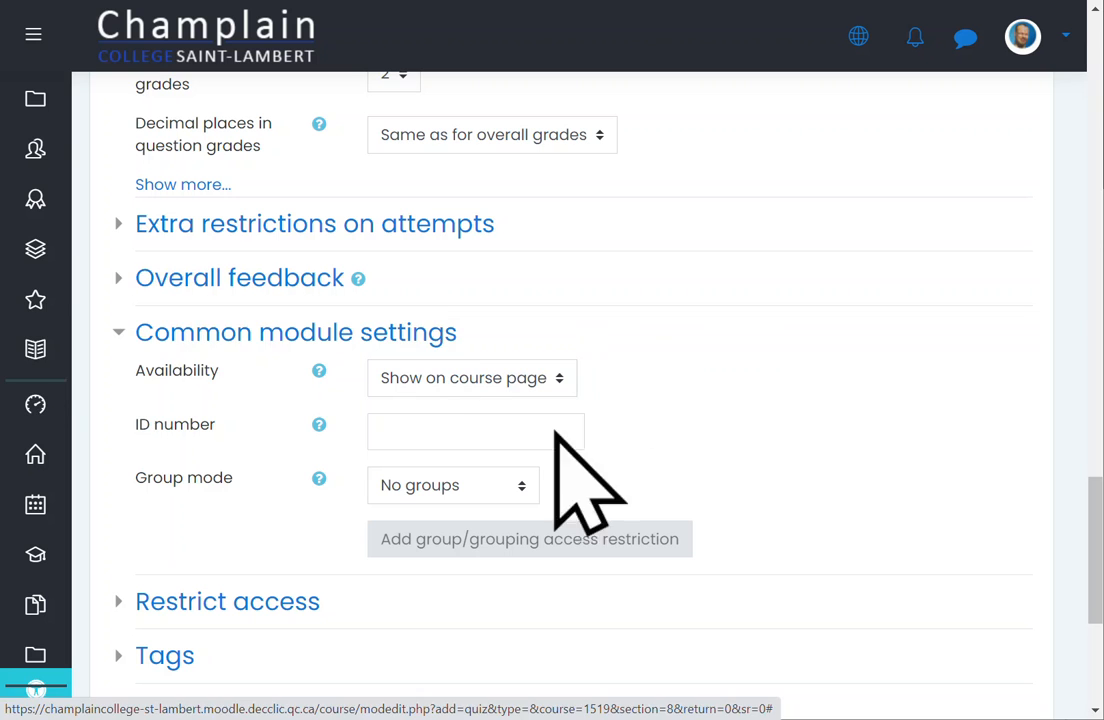
click(124, 332)
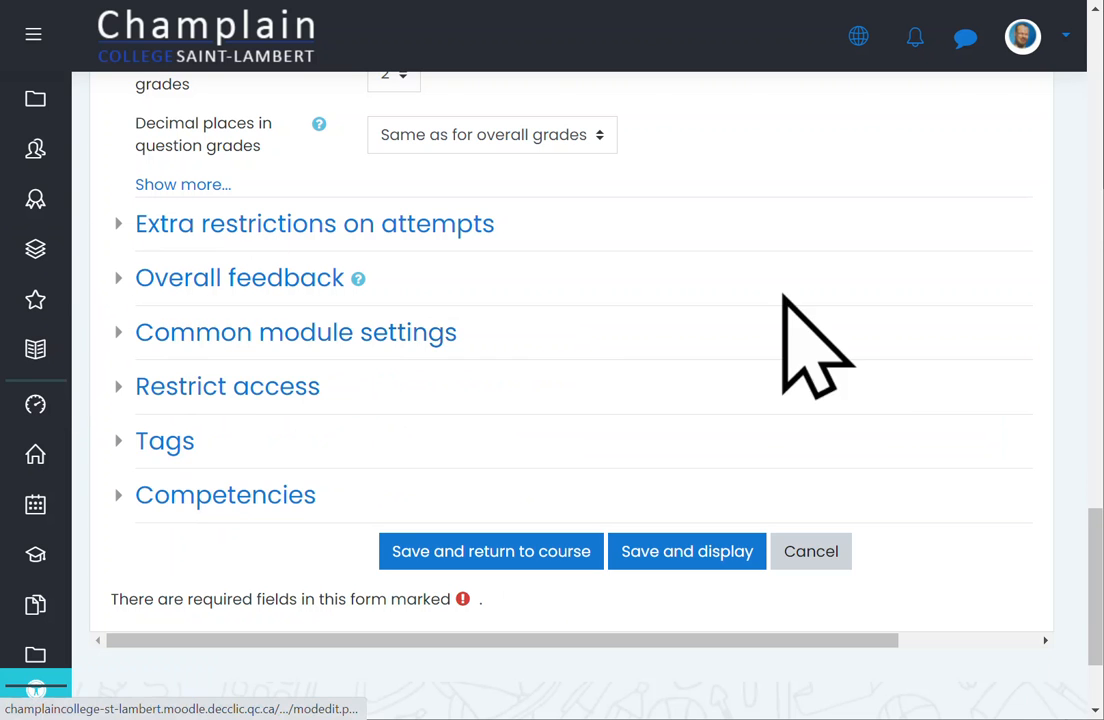
Step: Recheck the quiz name in the General section
scroll(856, 320, up, 20)
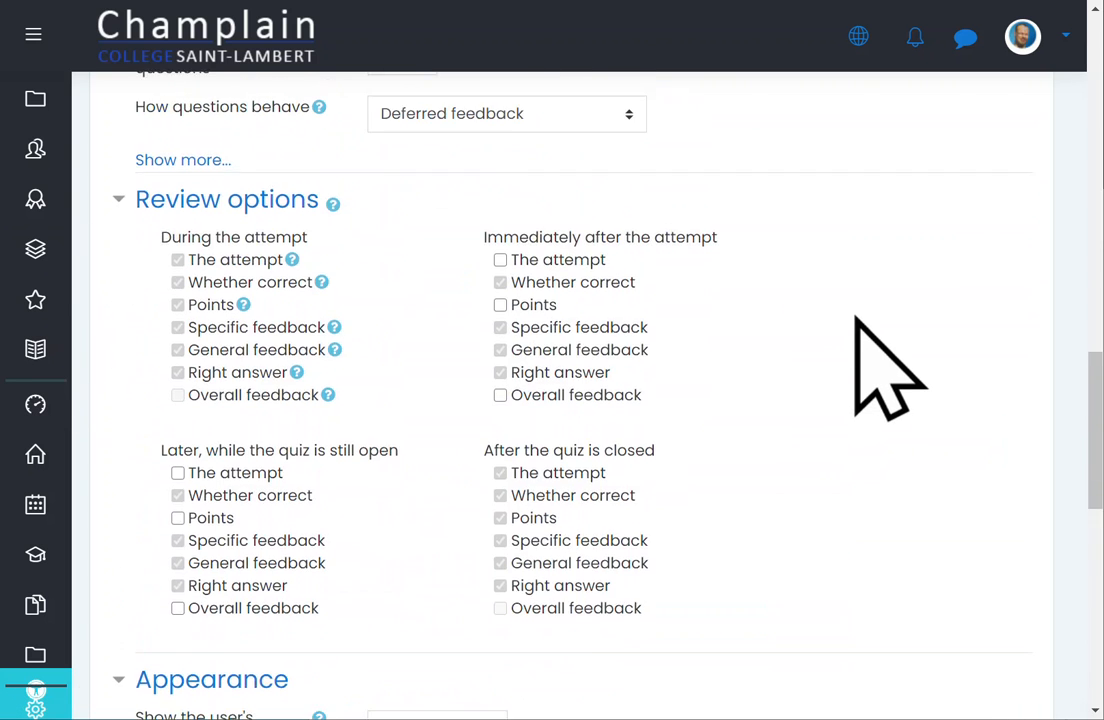
scroll(880, 370, up, 10)
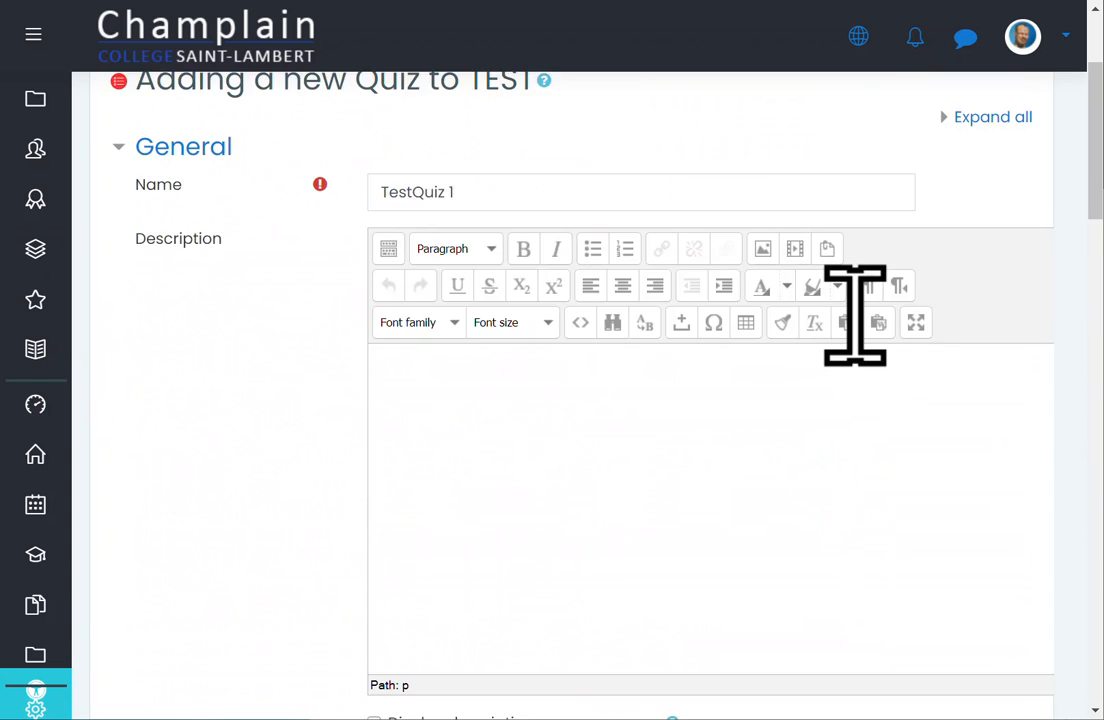
drag(525, 386, 375, 394)
click(190, 546)
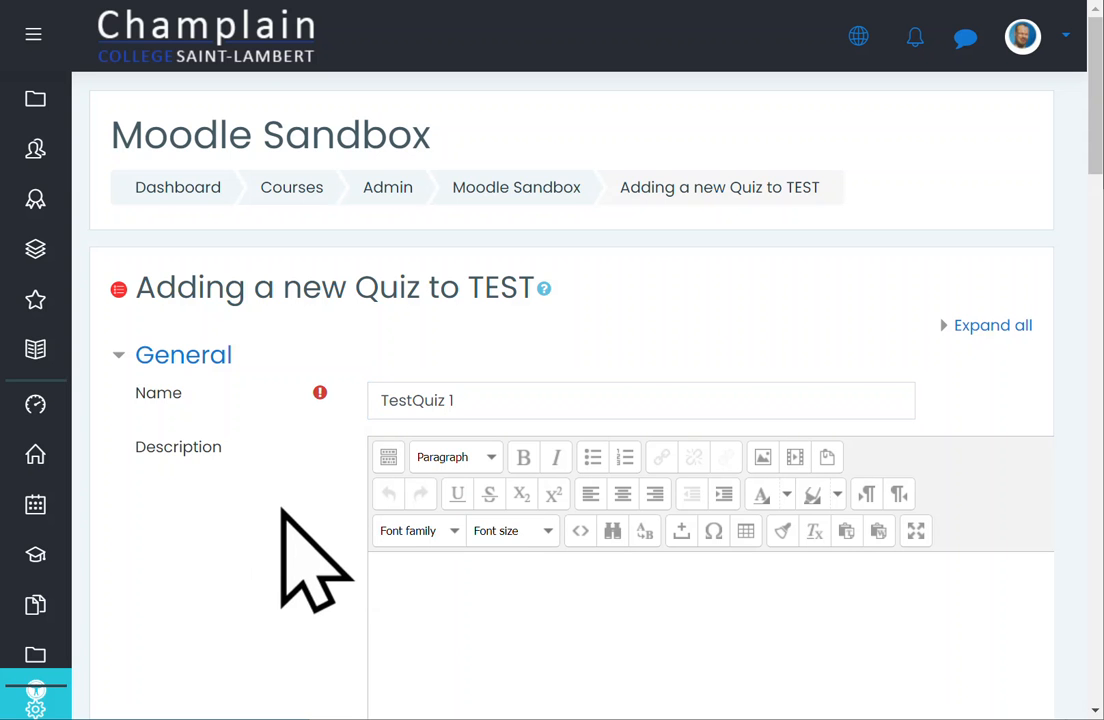
drag(478, 401, 370, 400)
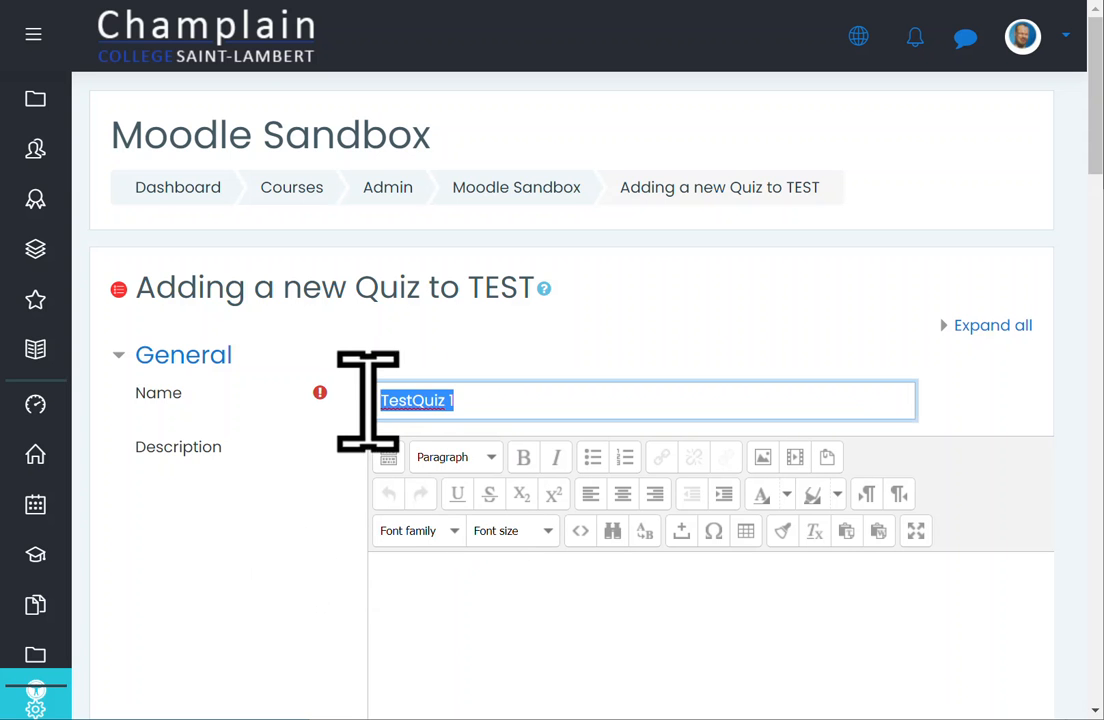
click(245, 547)
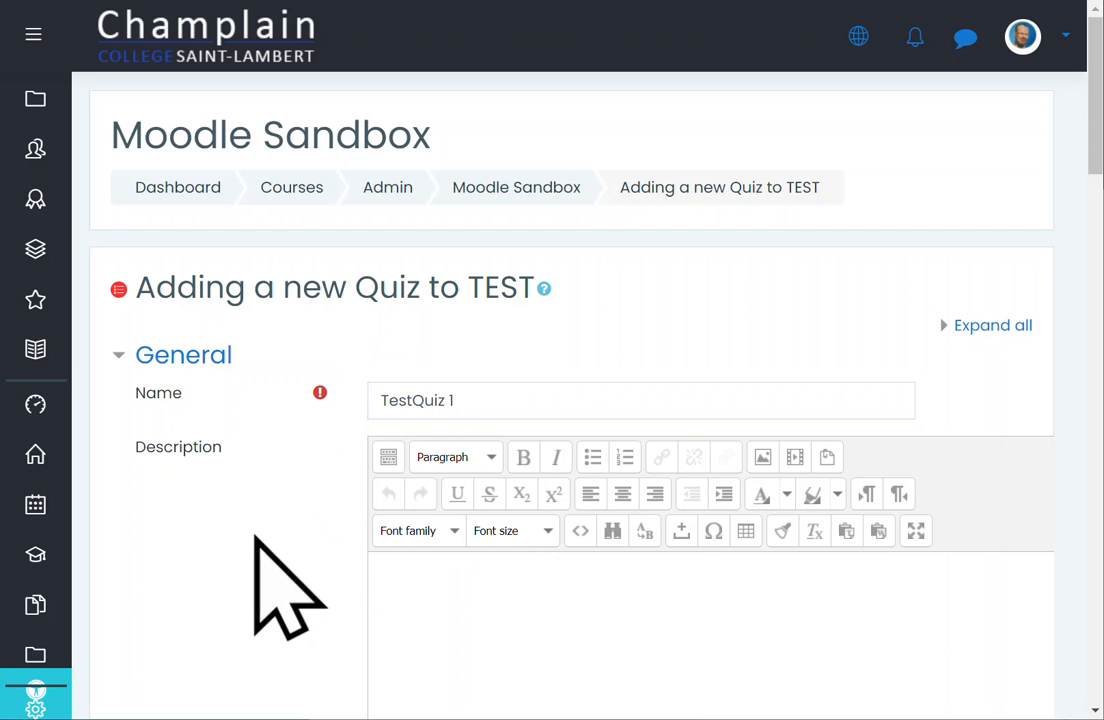
Step: Recheck the quiz's opening and closing settings and allowed attempts, and disable the time limit
scroll(255, 540, down, 4)
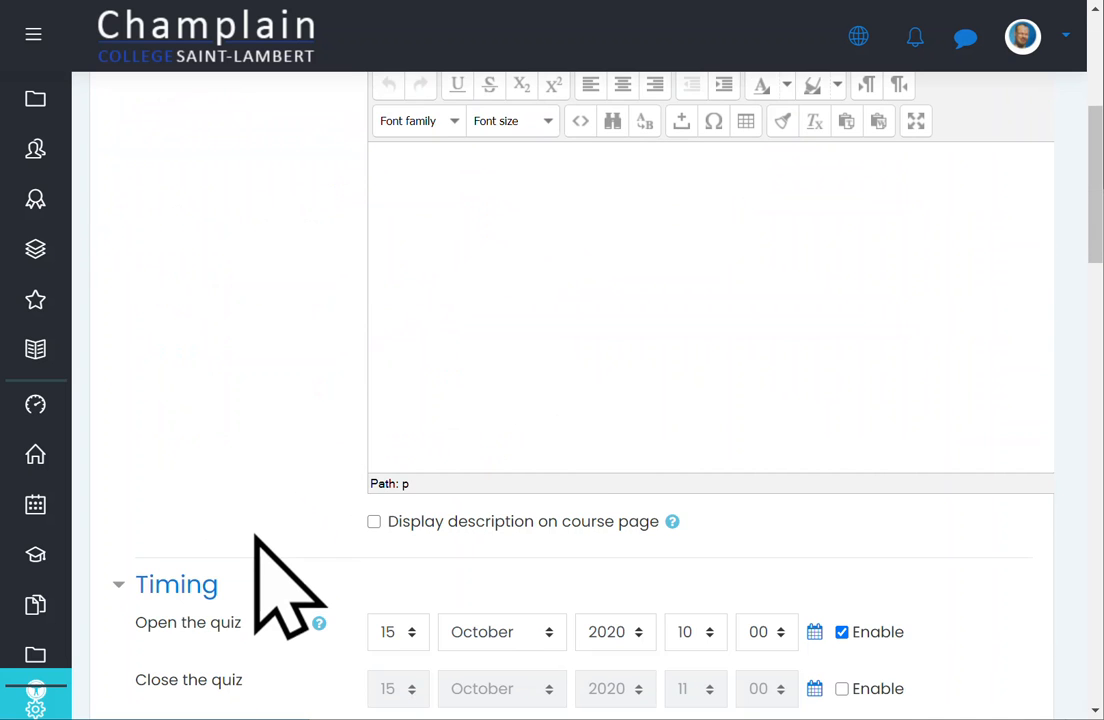
scroll(967, 600, down, 4)
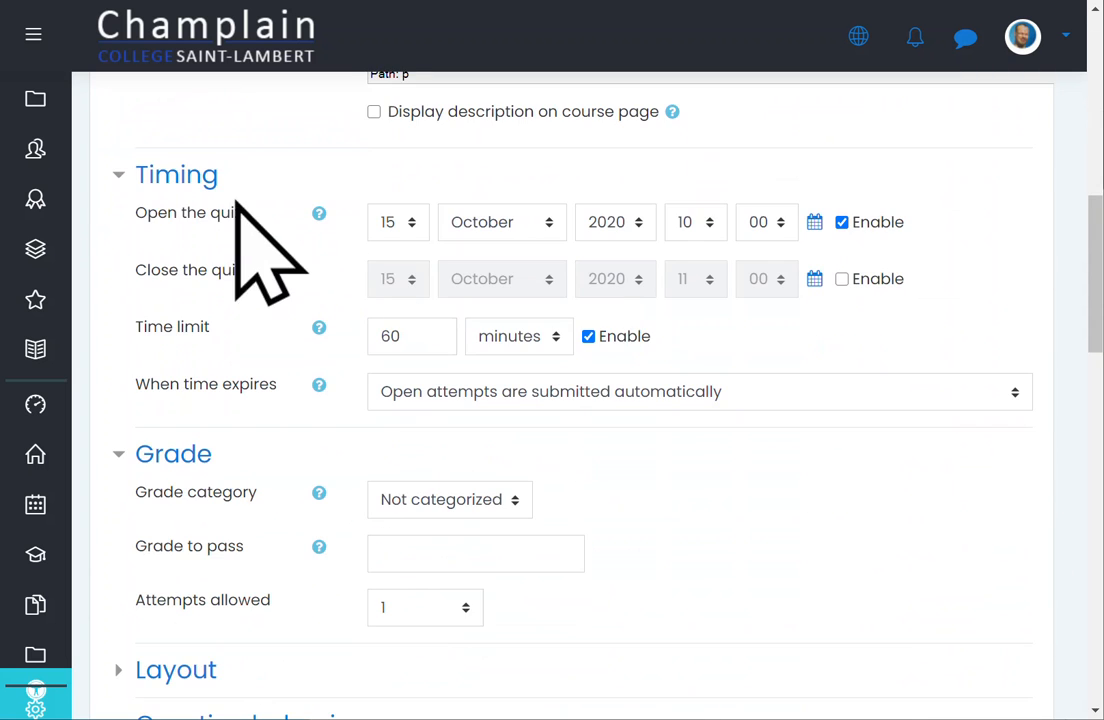
drag(137, 212, 242, 213)
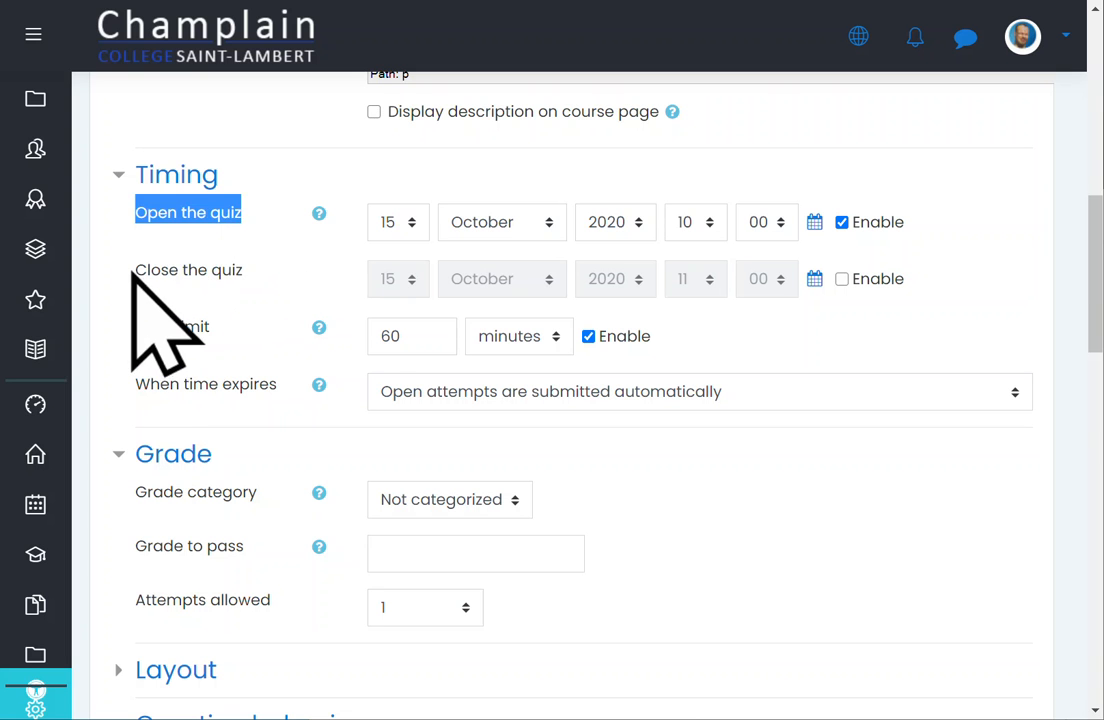
drag(135, 270, 244, 272)
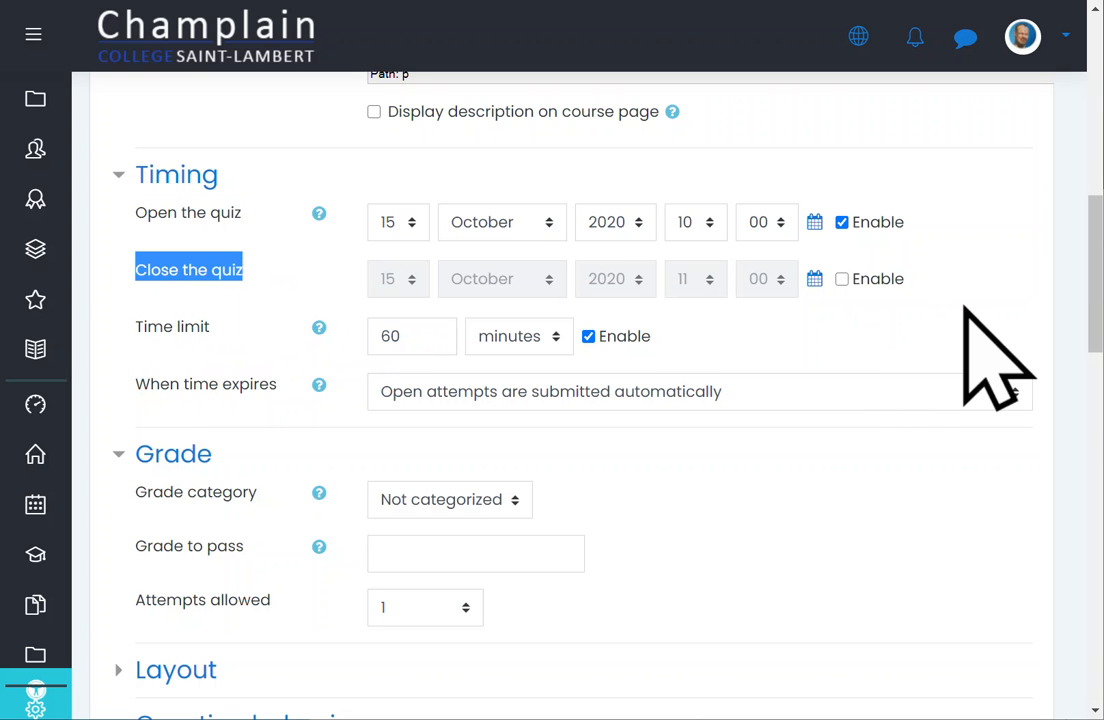
click(589, 336)
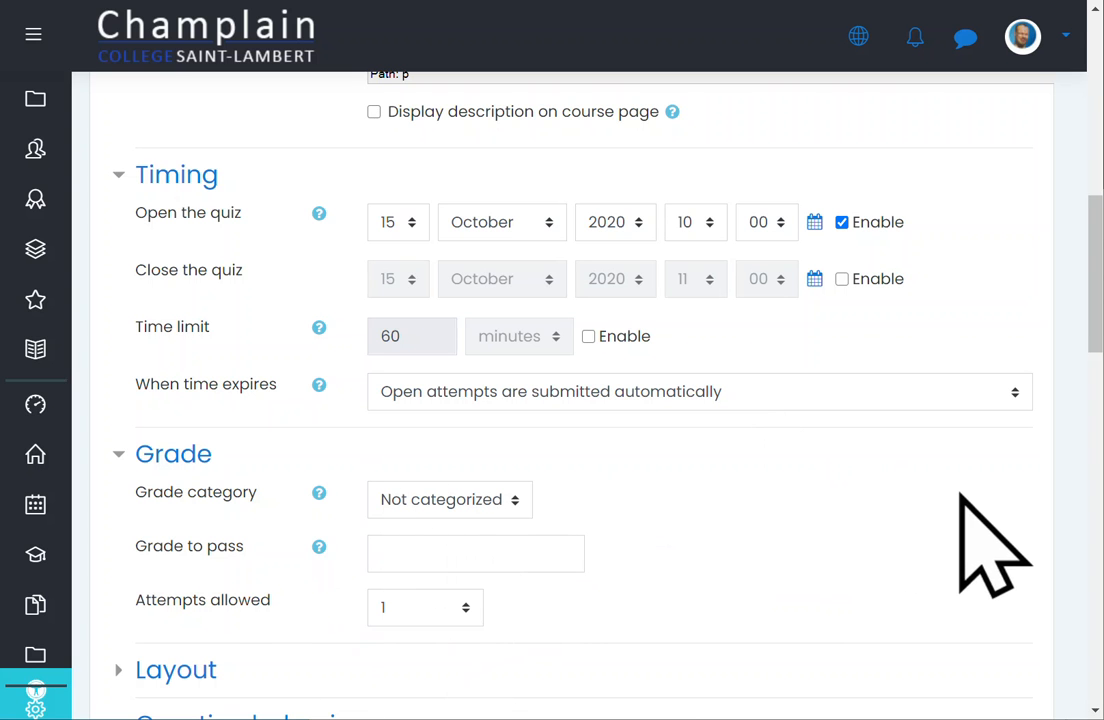
drag(125, 600, 286, 596)
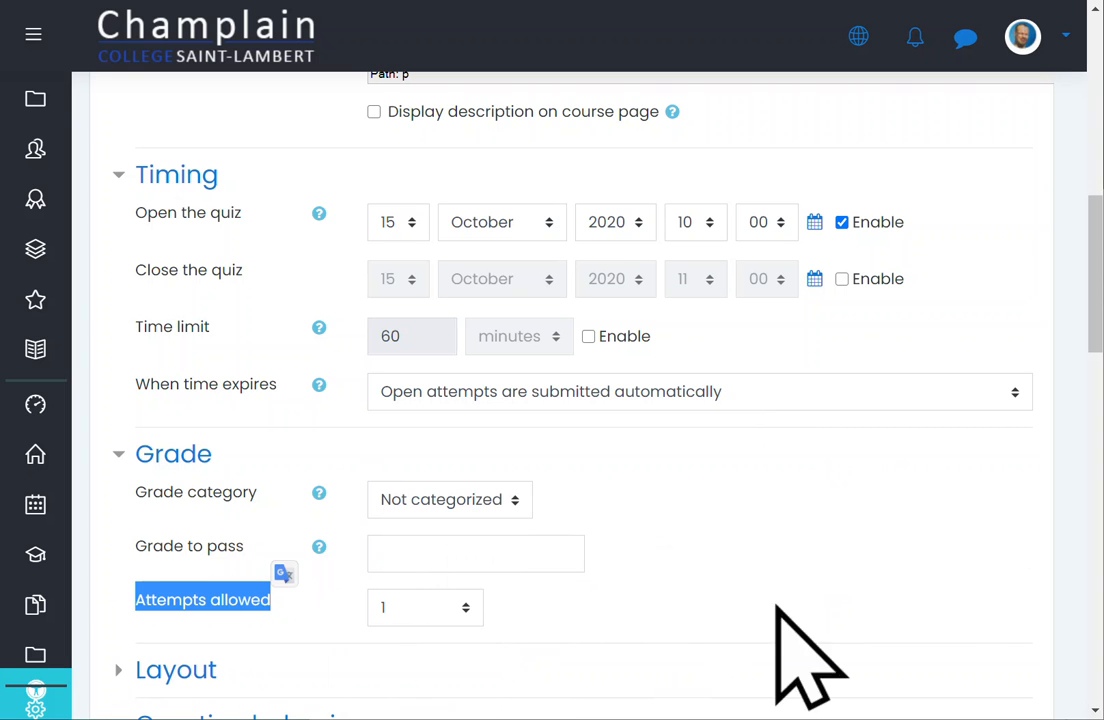
click(930, 600)
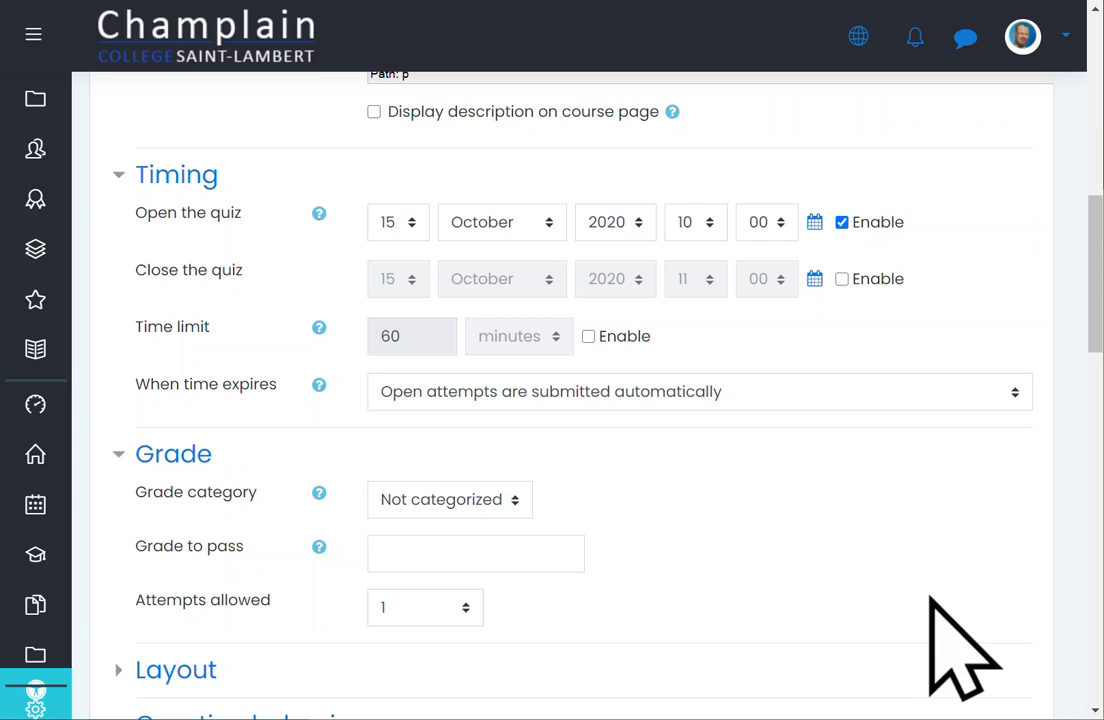
Step: Give the review options a last check, and save the quiz, returning to the course
scroll(955, 650, down, 6)
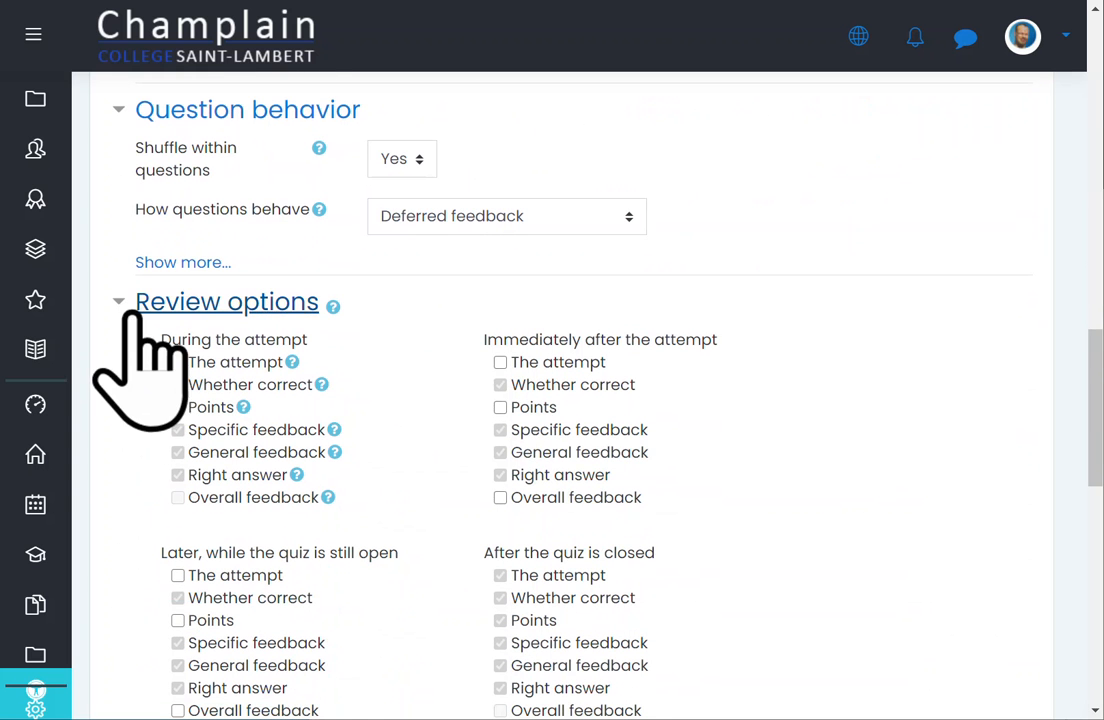
scroll(760, 450, down, 2)
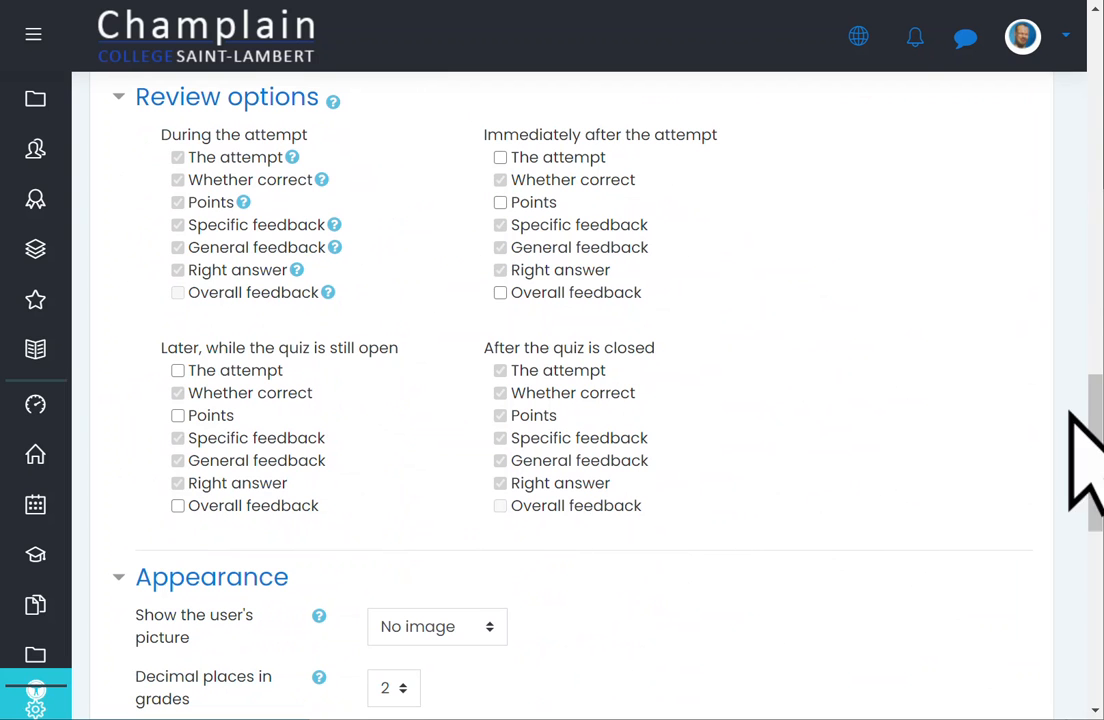
scroll(733, 528, down, 6)
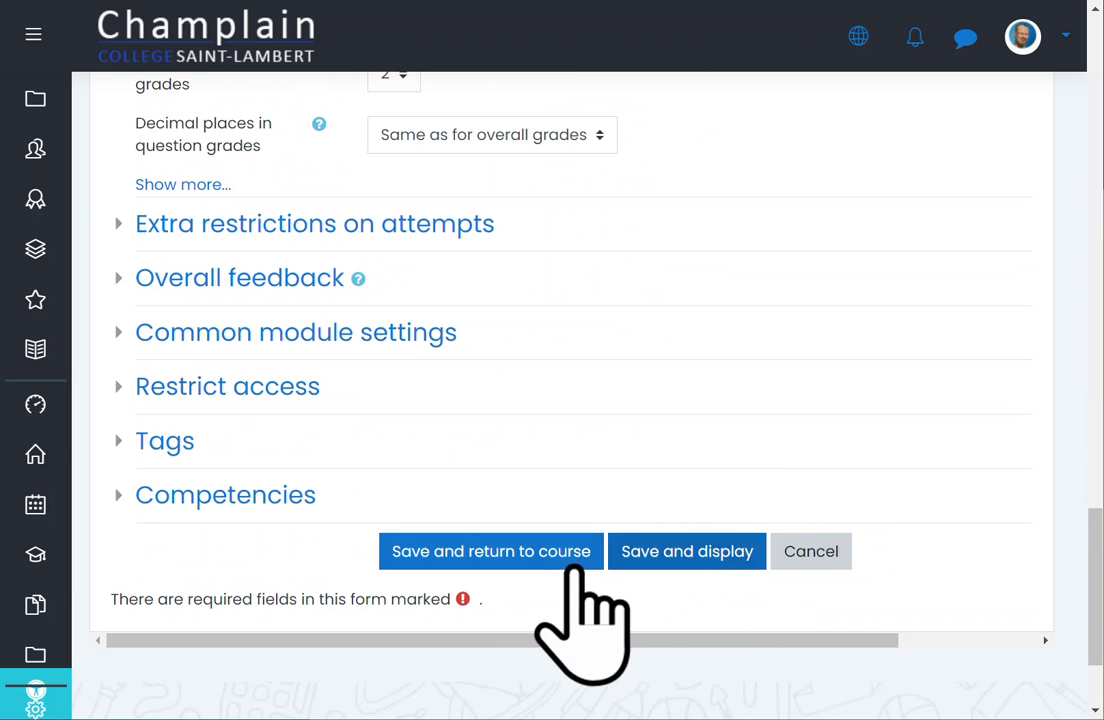
click(545, 556)
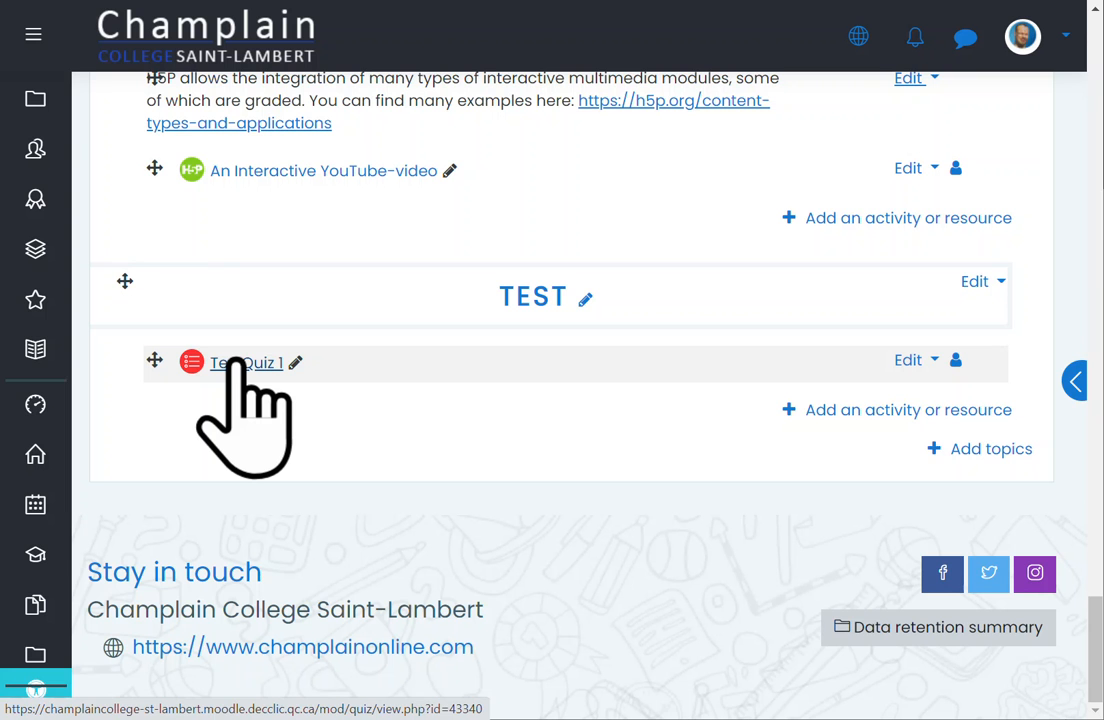
Step: Open TestQuiz 1 from the TEST section and read its question, availability and attempts information
click(238, 362)
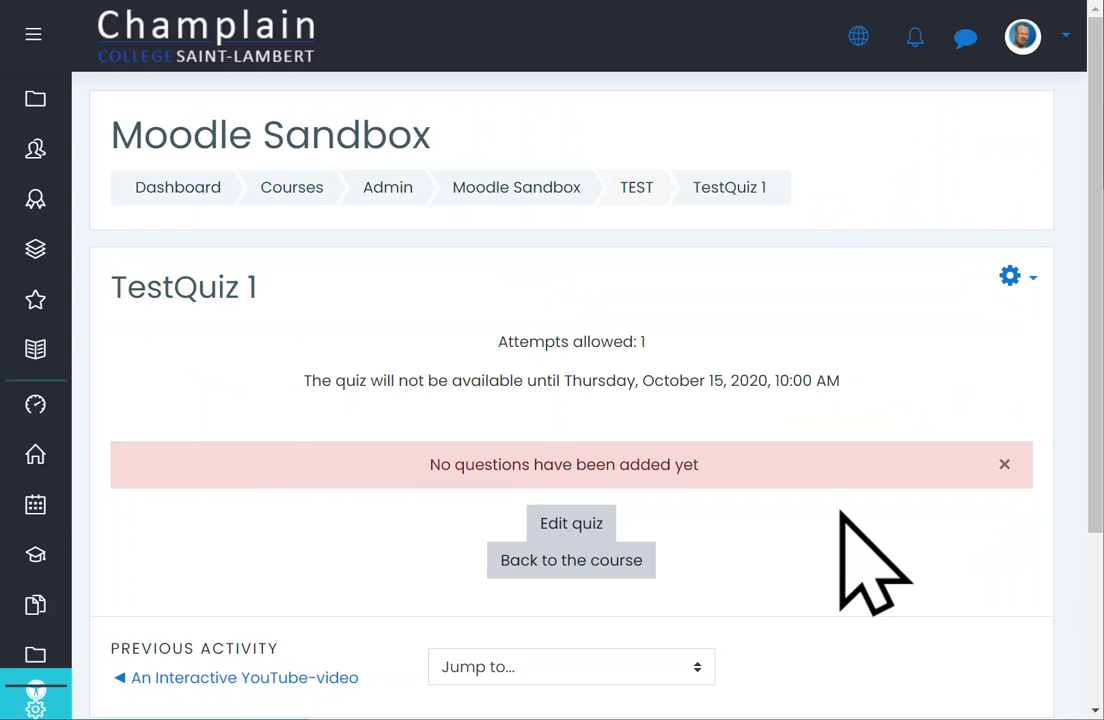
drag(431, 466, 728, 470)
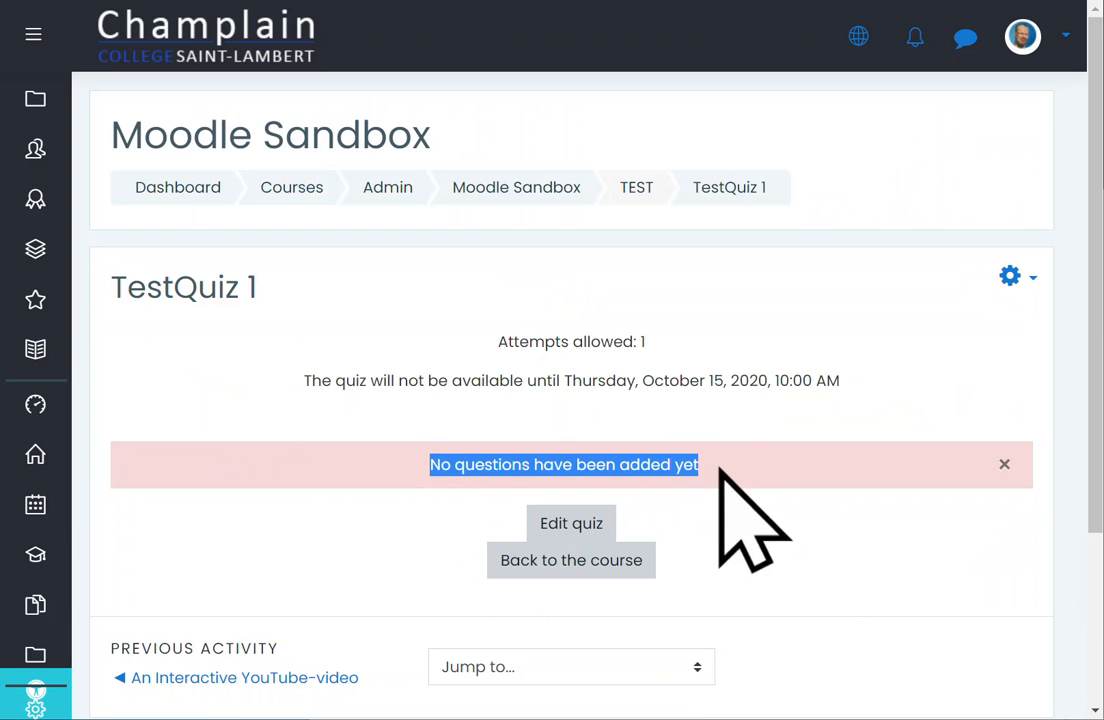
drag(370, 381, 850, 388)
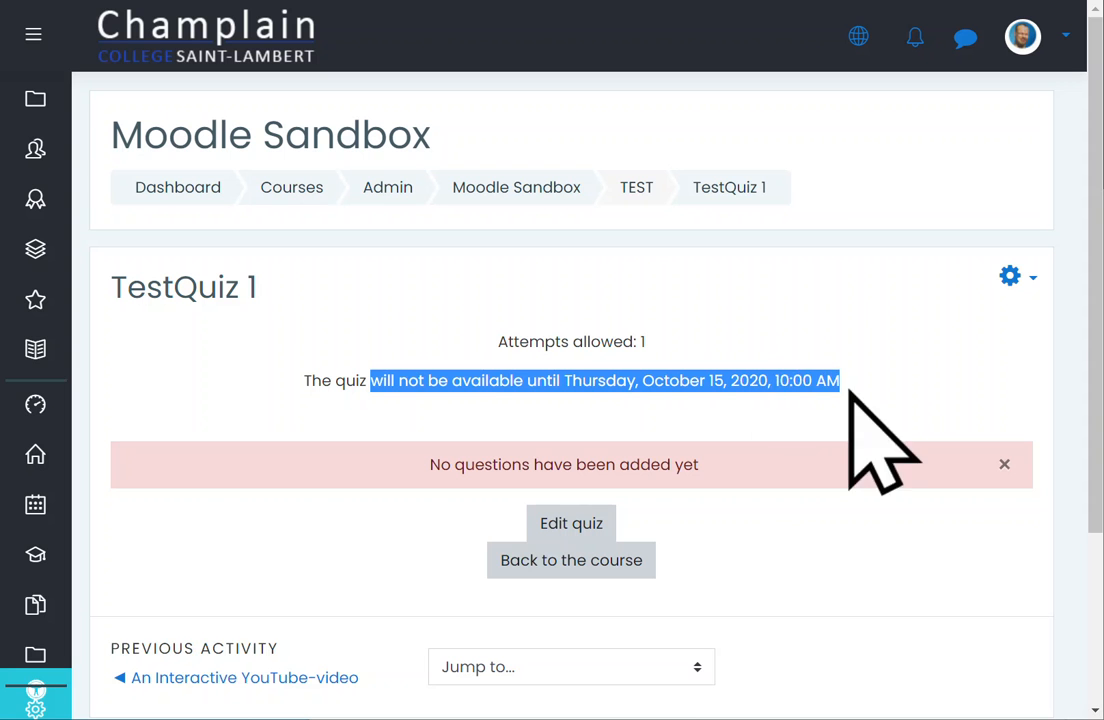
click(910, 537)
drag(655, 349, 512, 382)
click(782, 477)
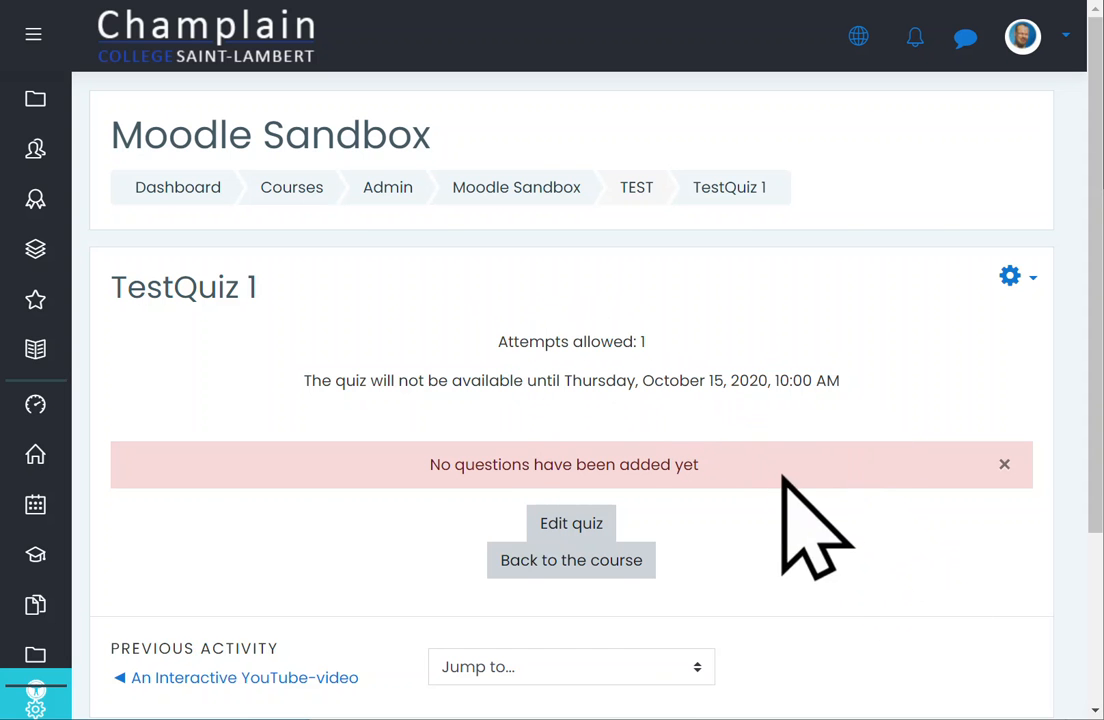
Step: Open the quiz for editing, and set and save its maximum grade as 100
click(578, 527)
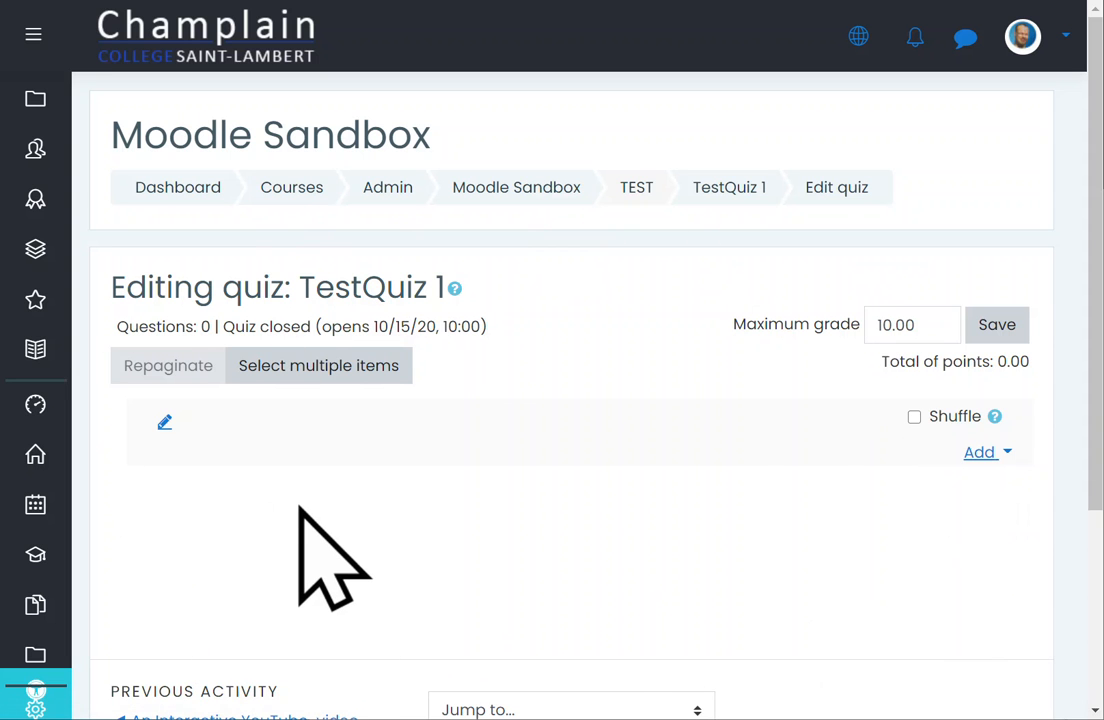
drag(934, 335, 864, 329)
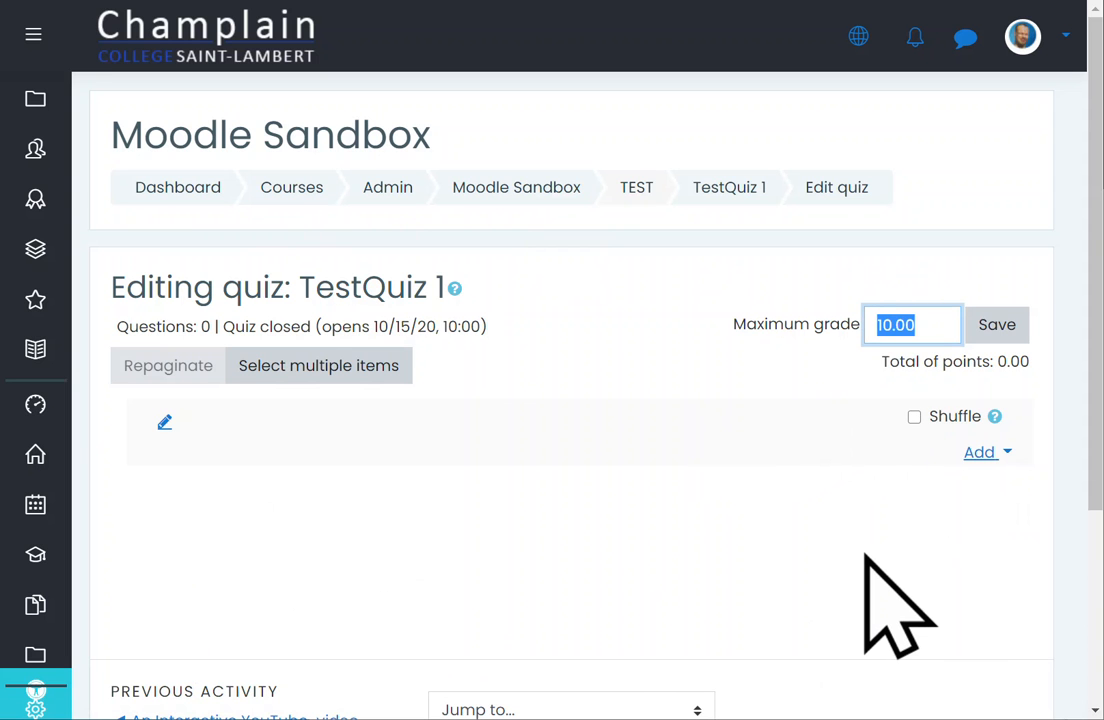
text(100)
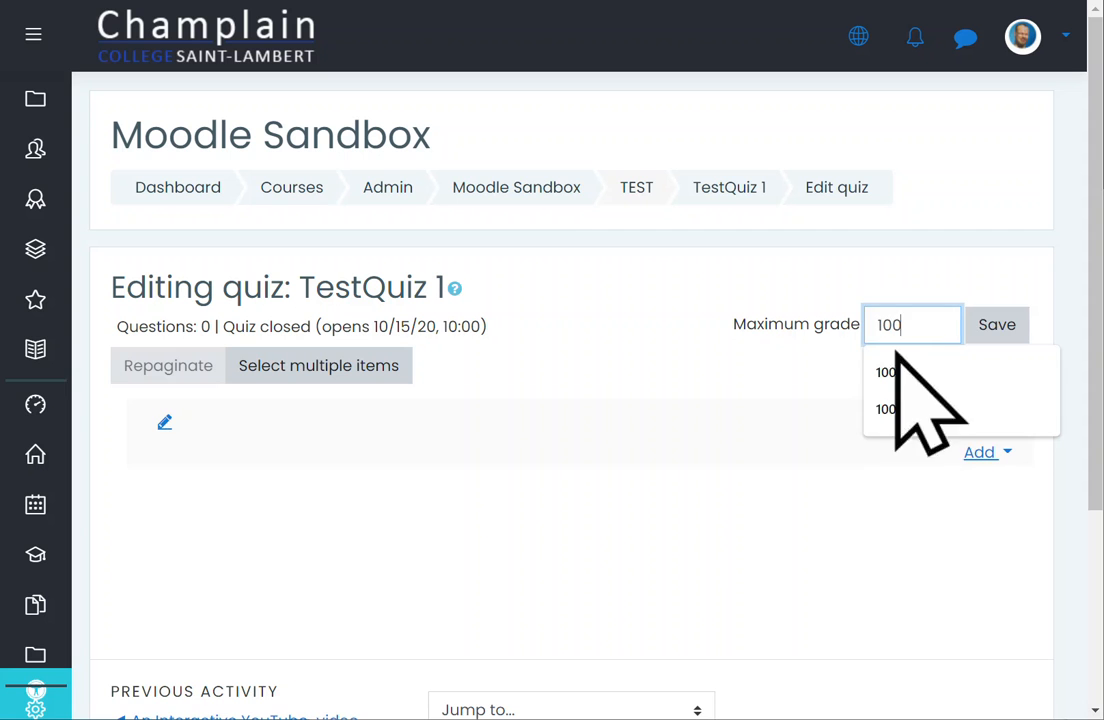
click(993, 327)
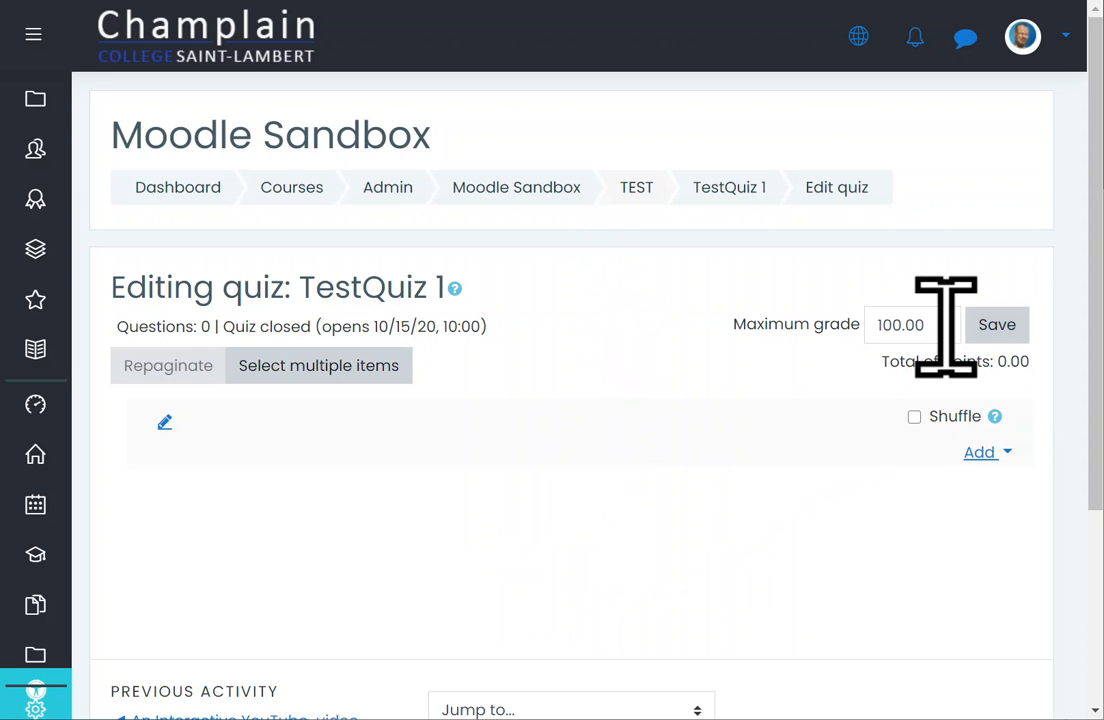
drag(945, 327, 867, 325)
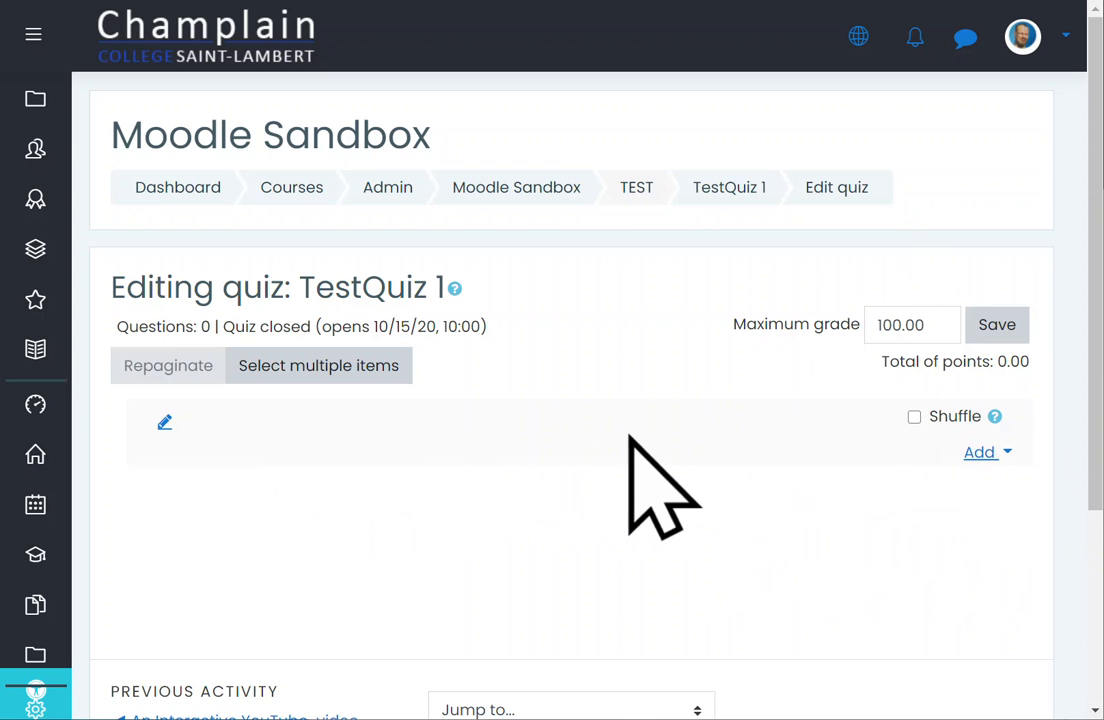
Step: Start adding a new question to the quiz and read the descriptions of the Multiple choice, True/False, Short answer, Numerical and Calculated types
click(992, 454)
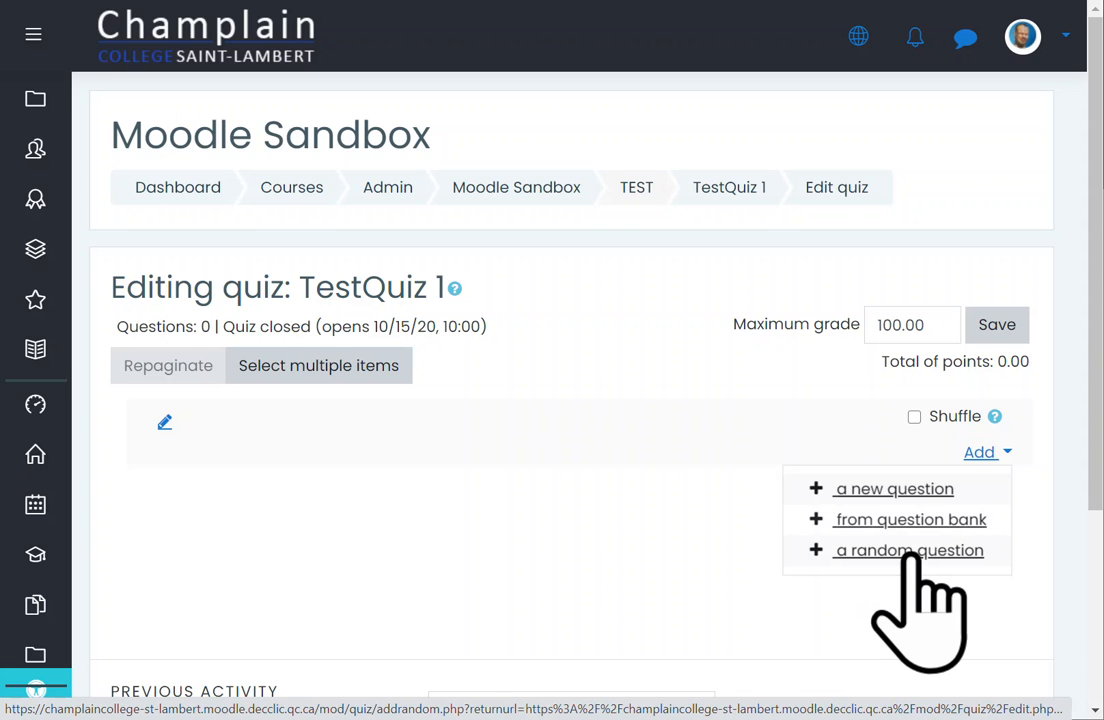
click(895, 490)
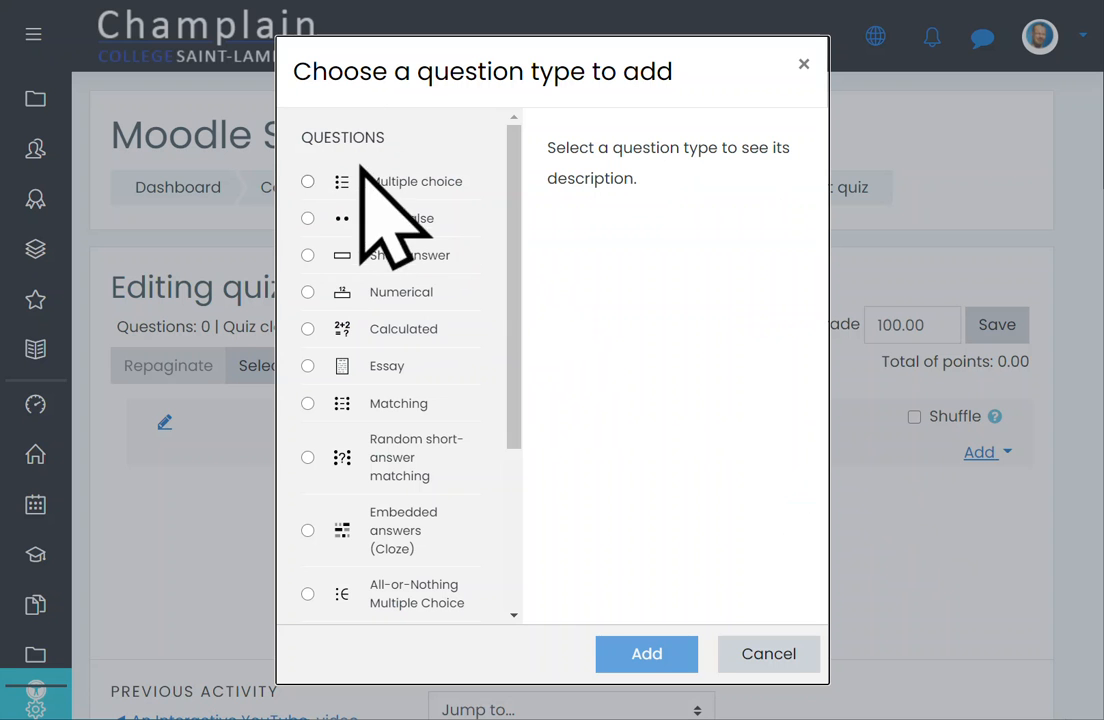
drag(325, 112, 402, 140)
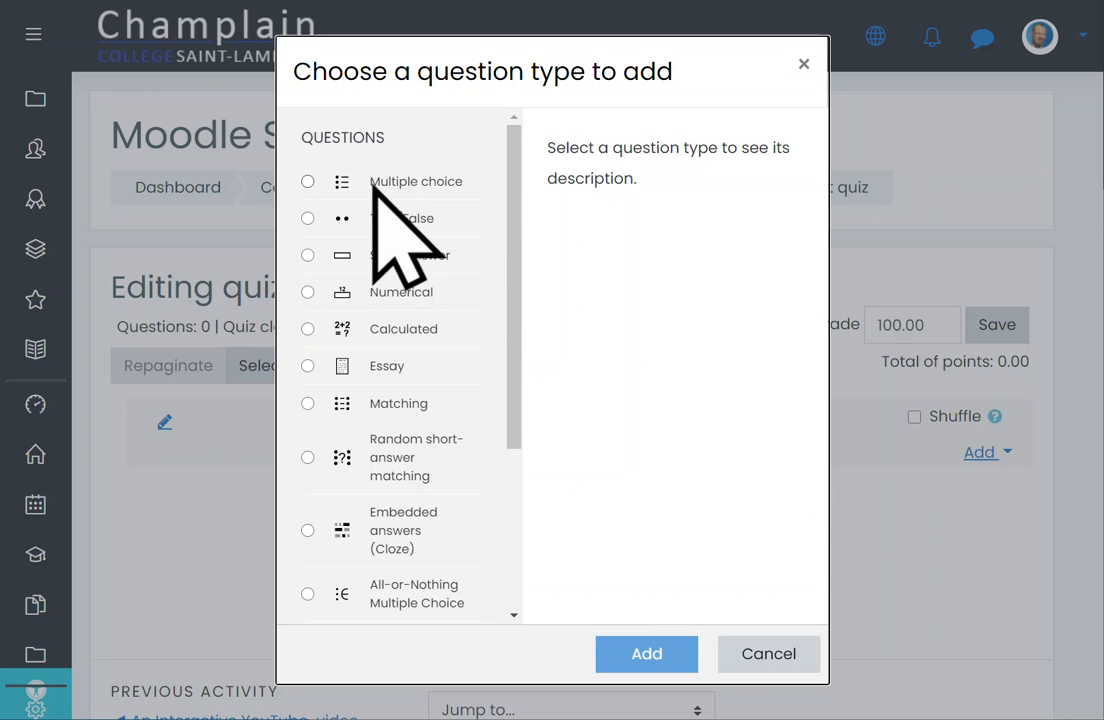
click(468, 178)
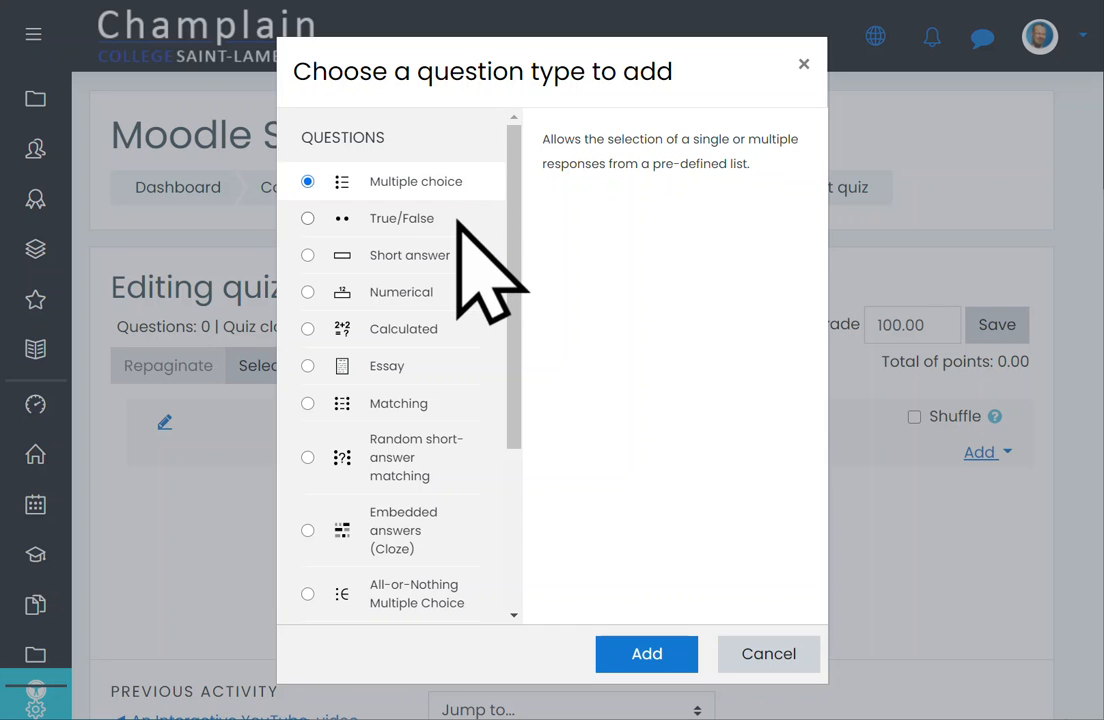
click(458, 219)
click(470, 254)
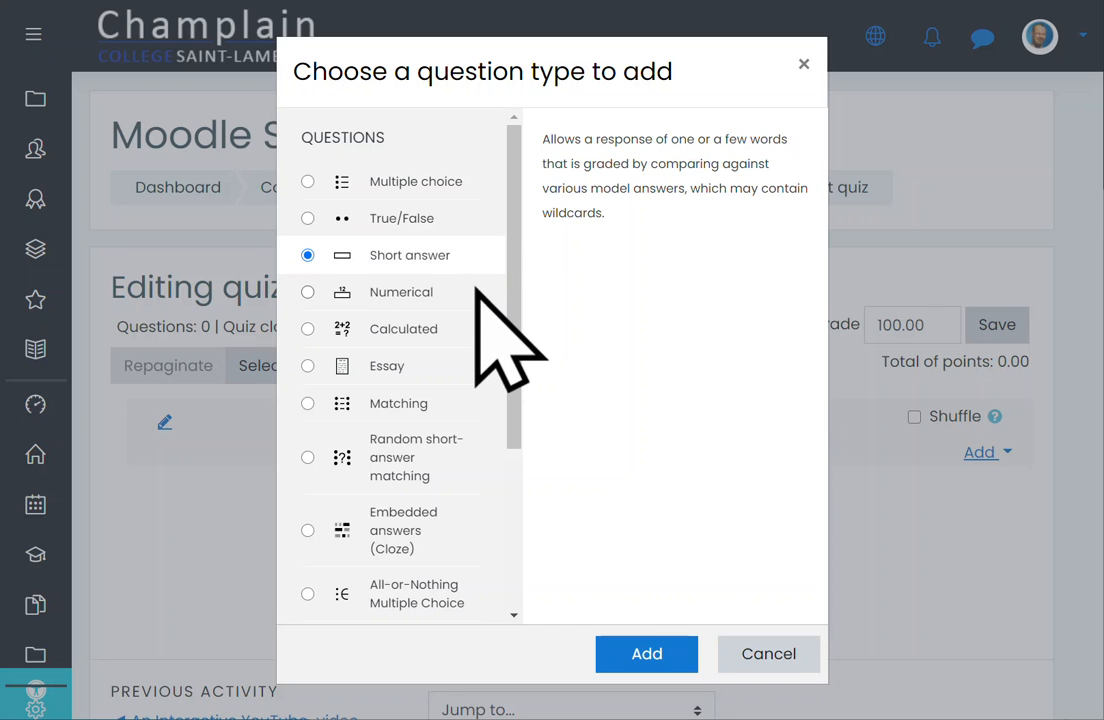
click(475, 293)
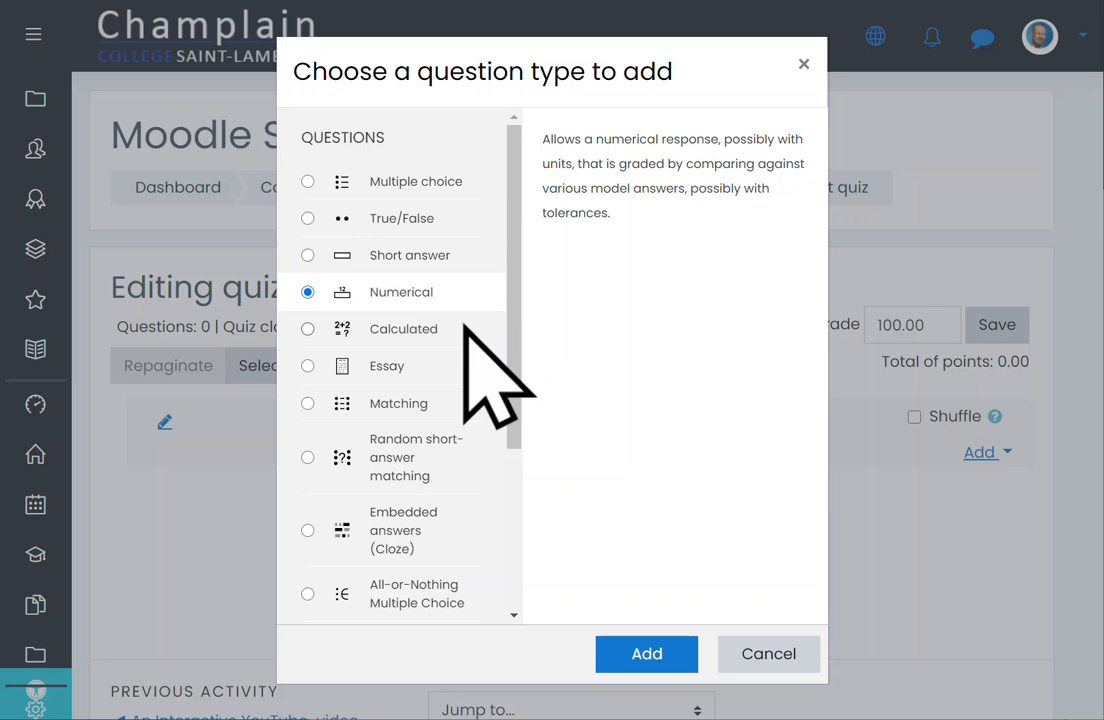
click(463, 330)
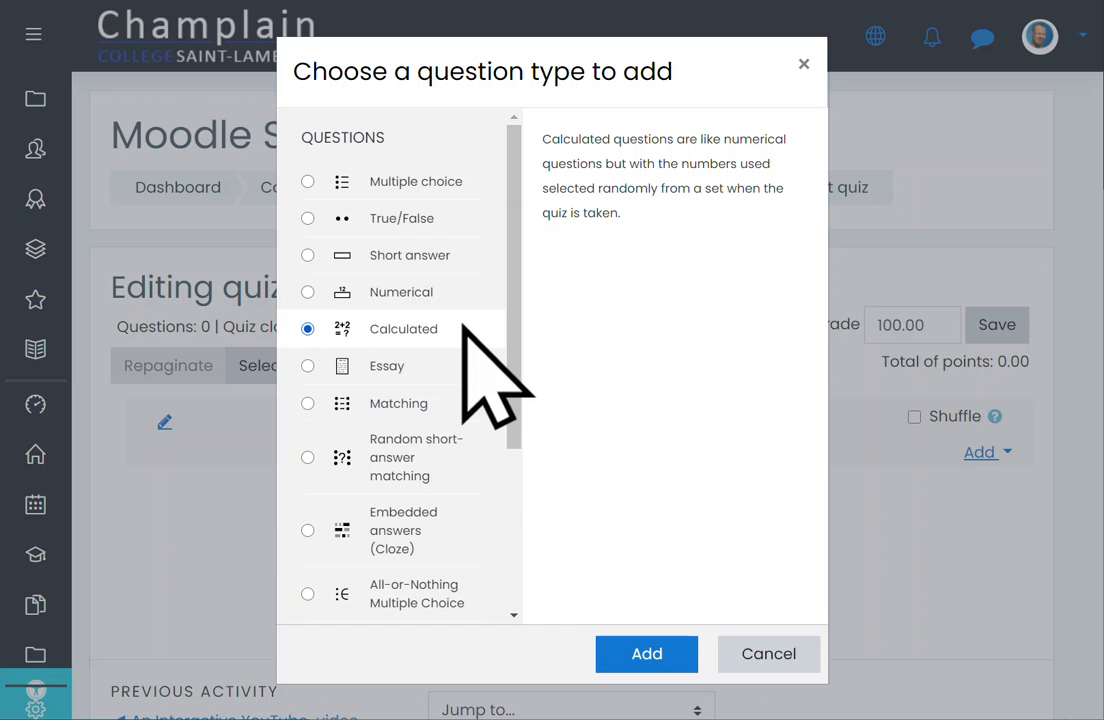
Step: Read the descriptions of the Essay, Matching and Description types and look through the remaining question types
scroll(492, 378, down, 2)
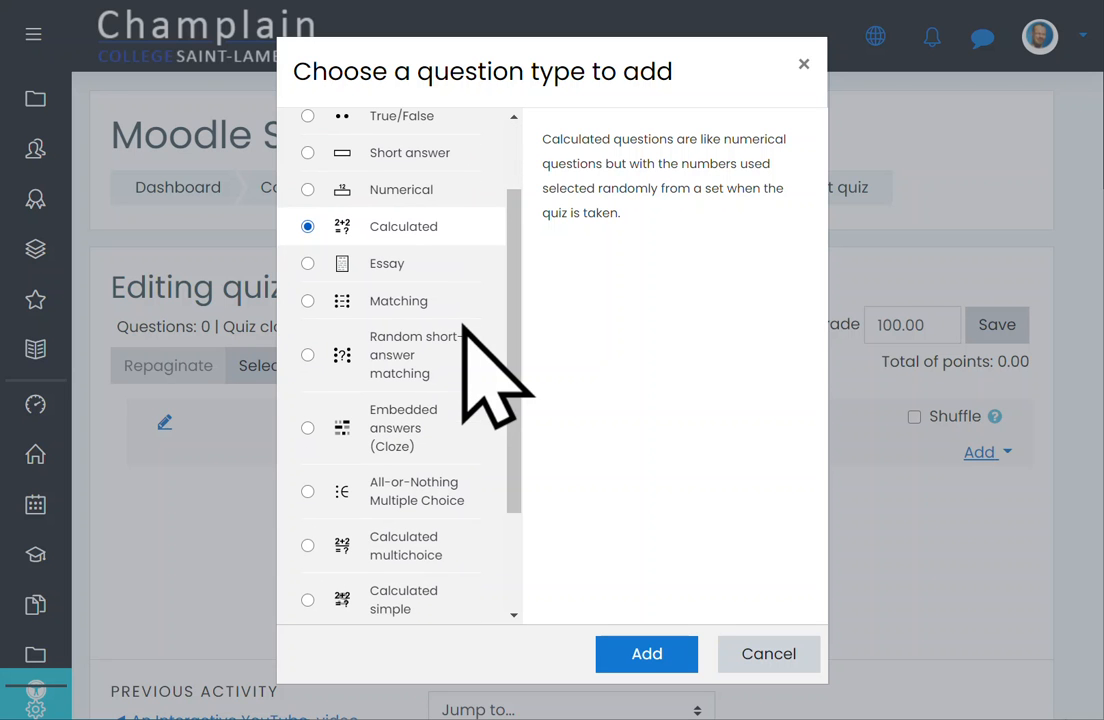
click(443, 265)
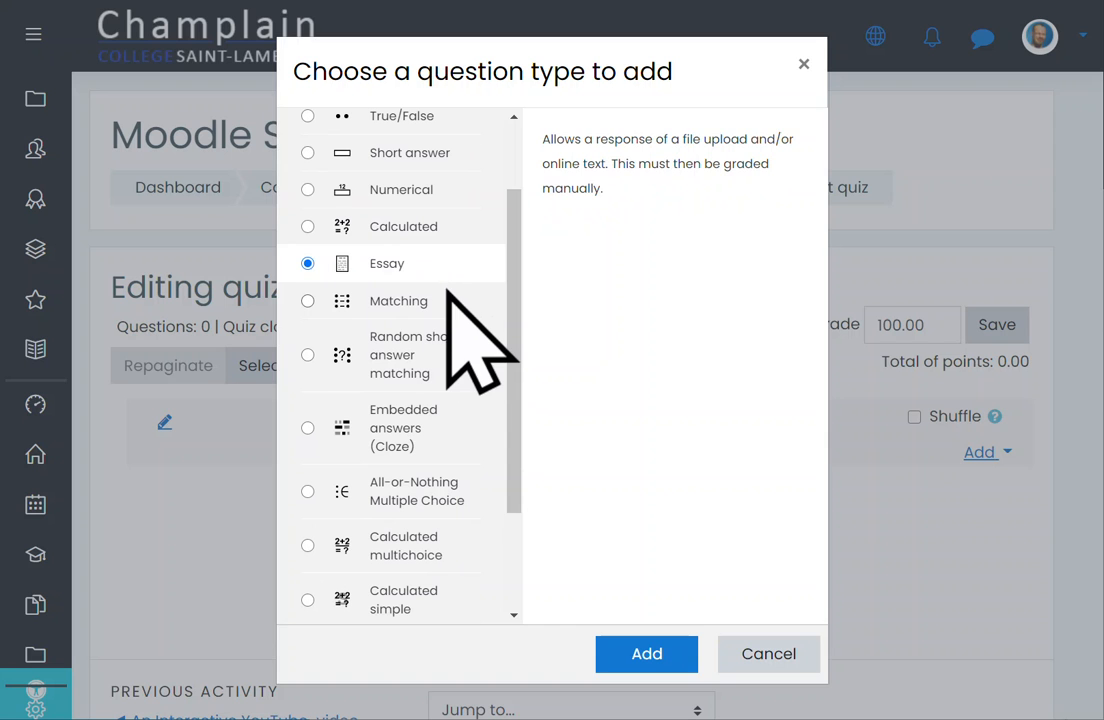
click(446, 299)
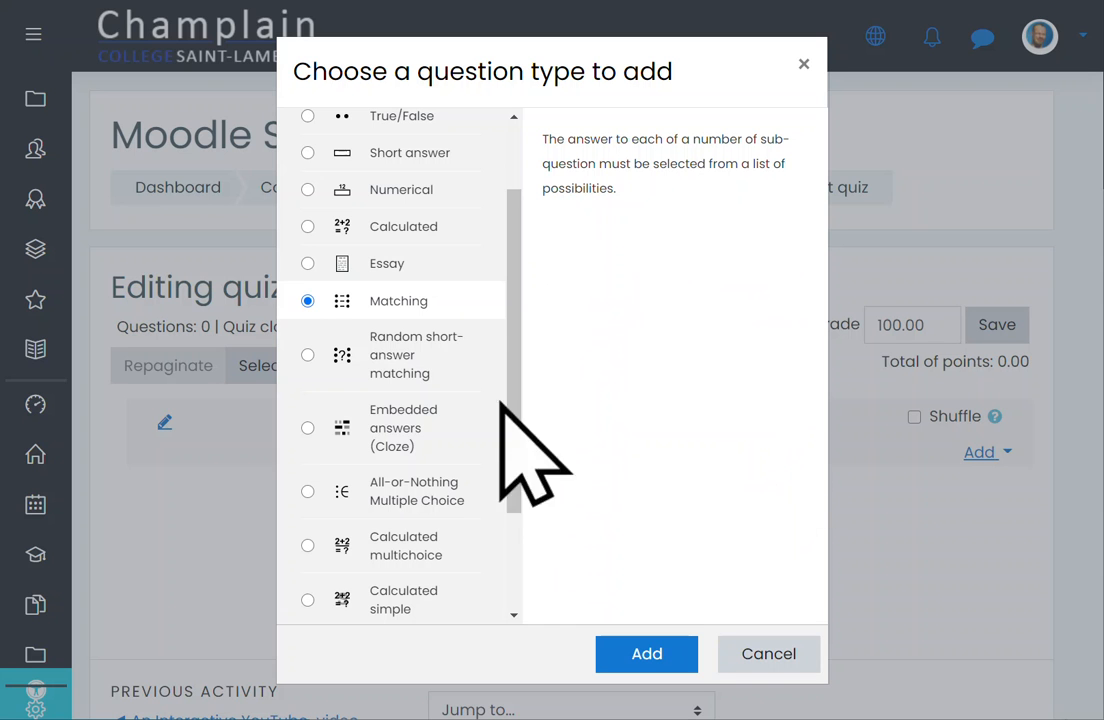
scroll(500, 405, down, 2)
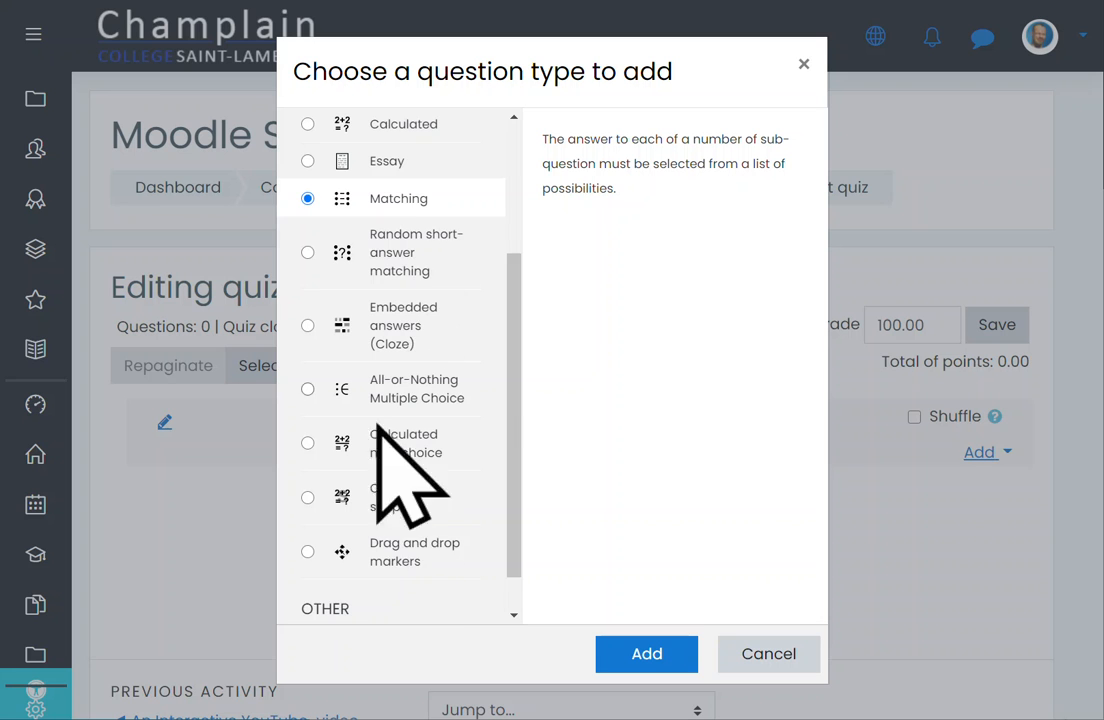
scroll(490, 425, down, 1)
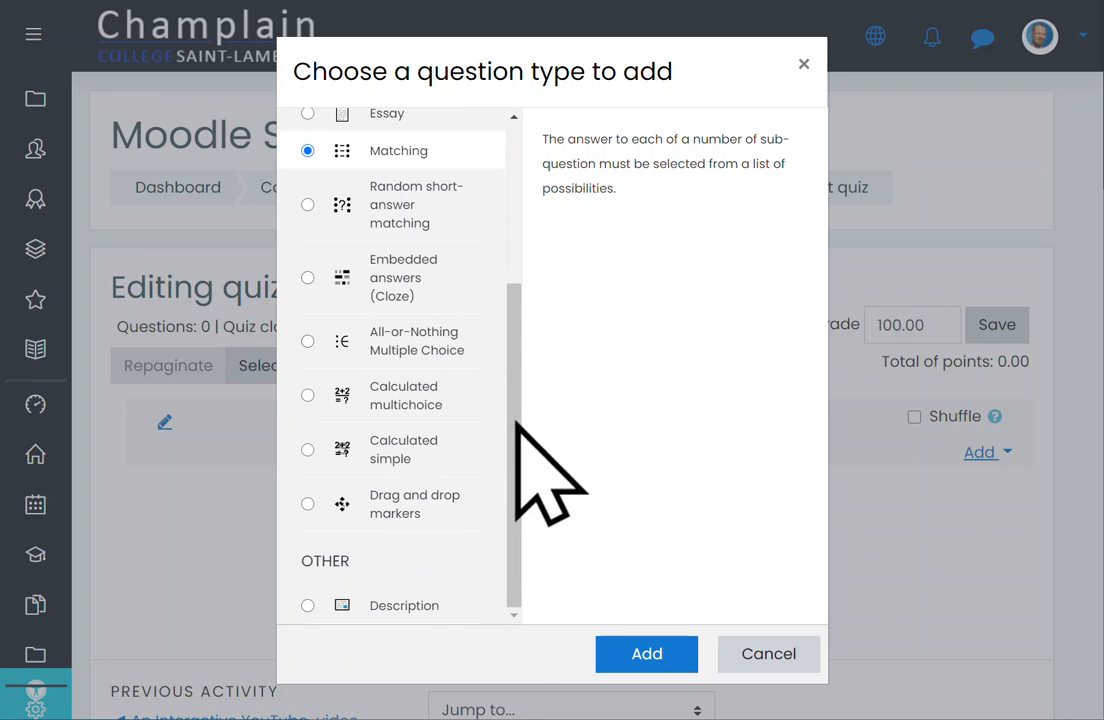
click(428, 612)
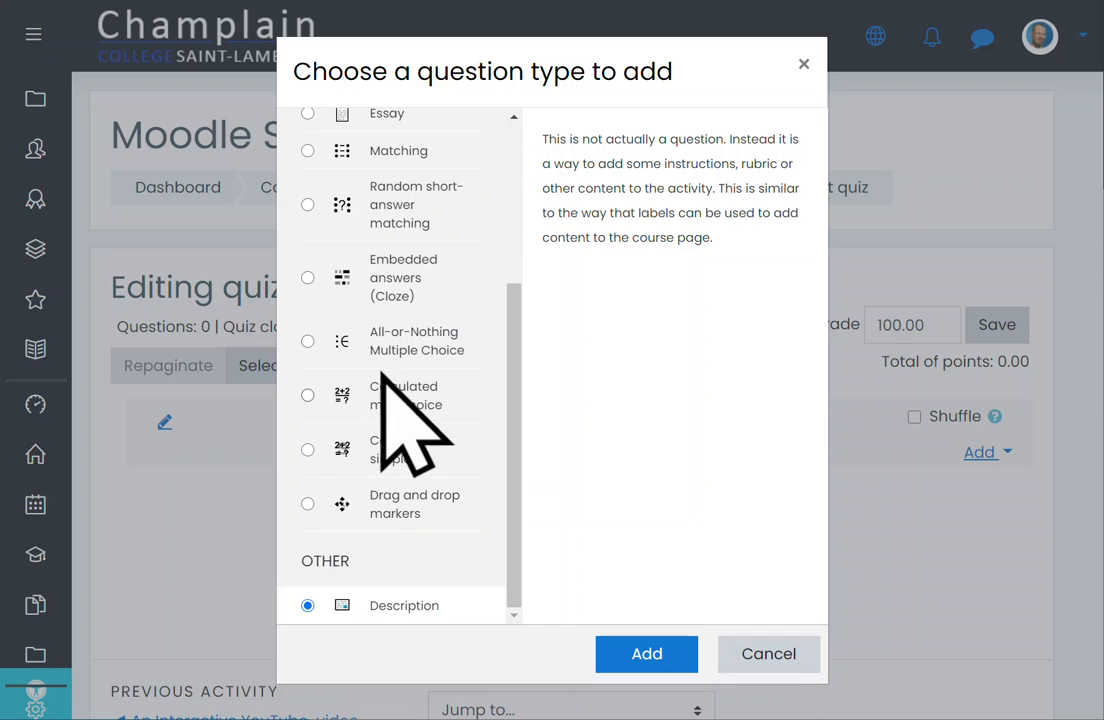
scroll(420, 380, up, 3)
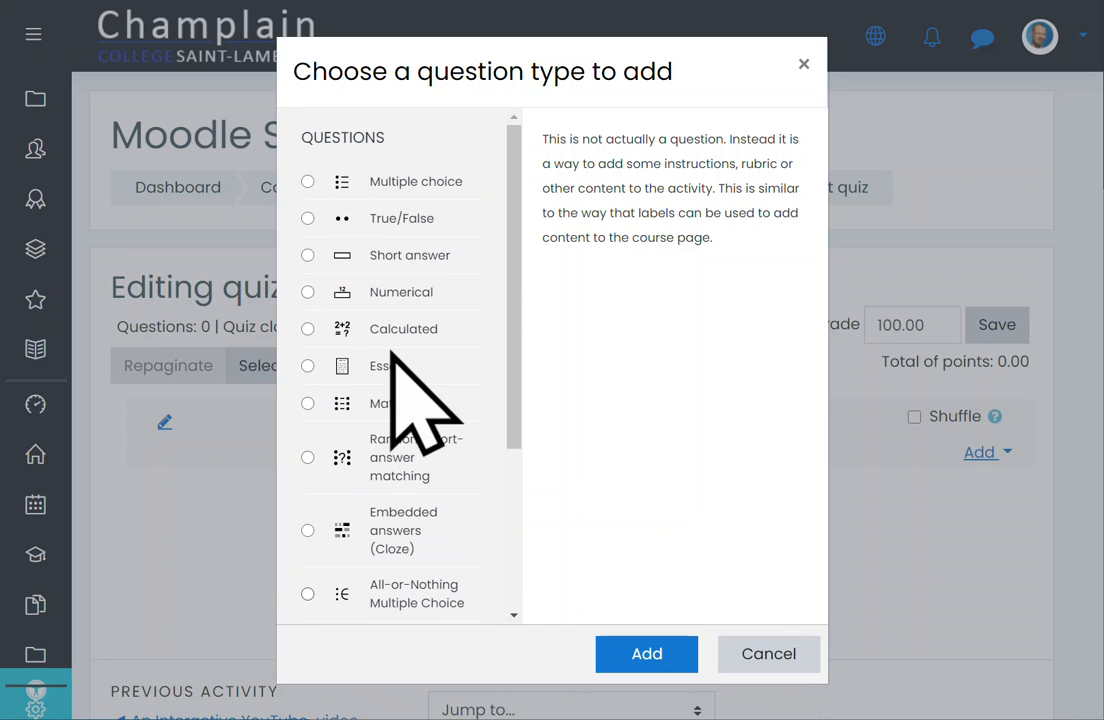
Step: Add a True/False question named TrueFalse Test 1 with the question text "Is the sky blue?"
click(396, 220)
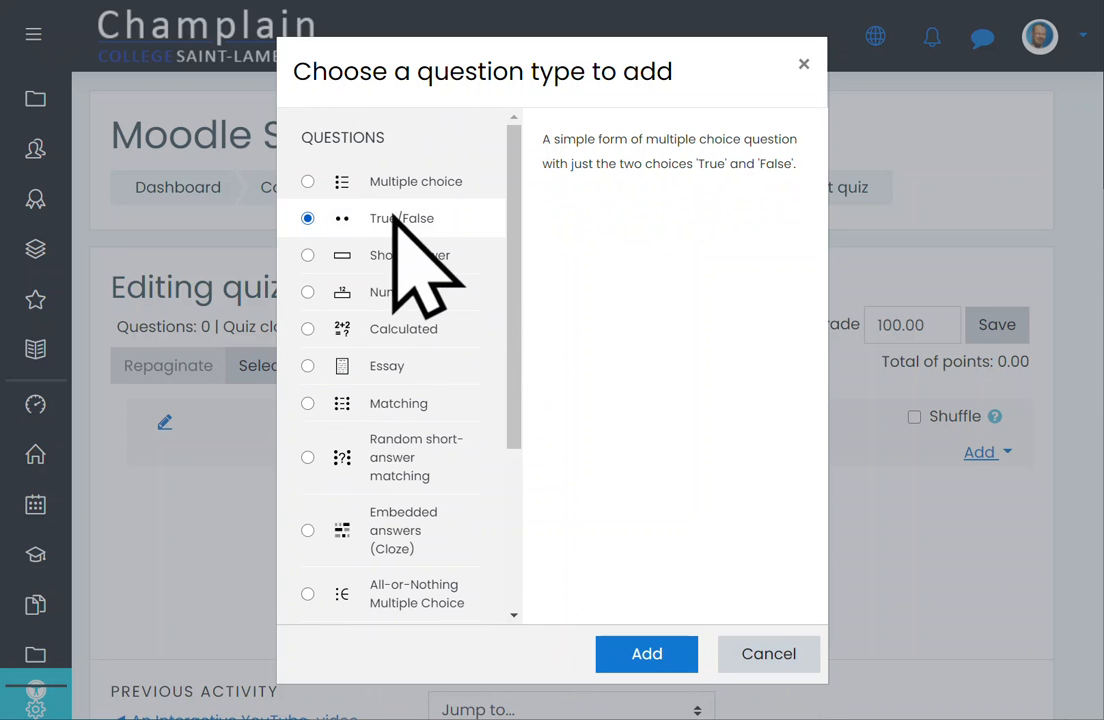
click(633, 652)
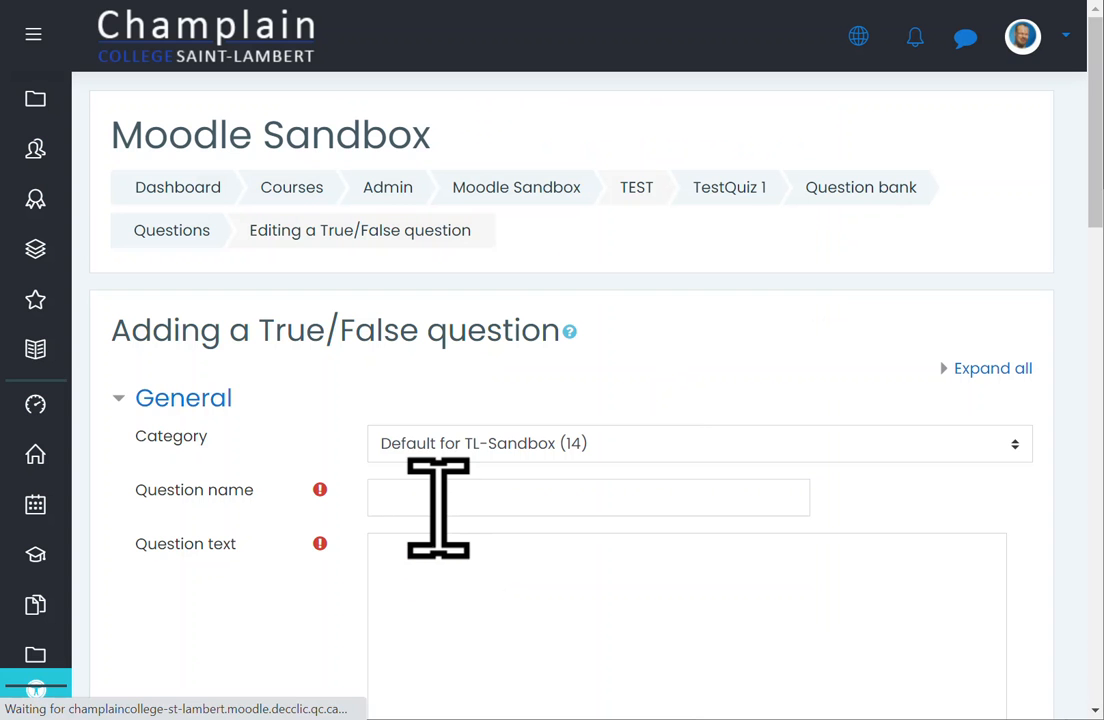
click(438, 505)
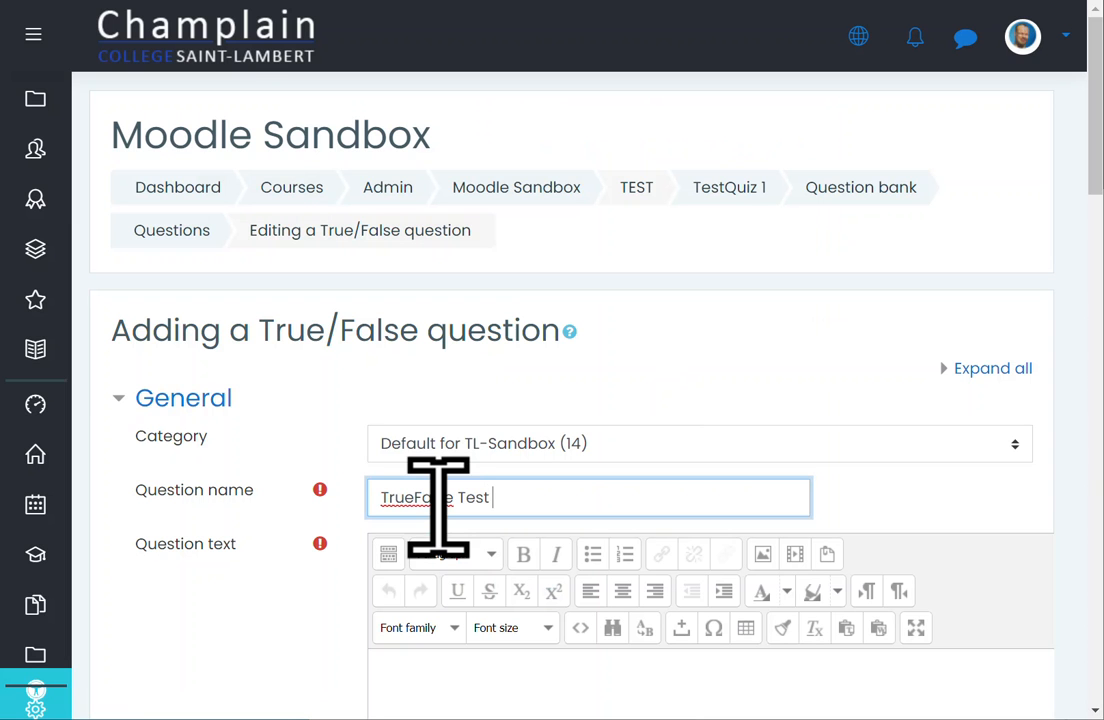
scroll(771, 400, down, 4)
click(722, 377)
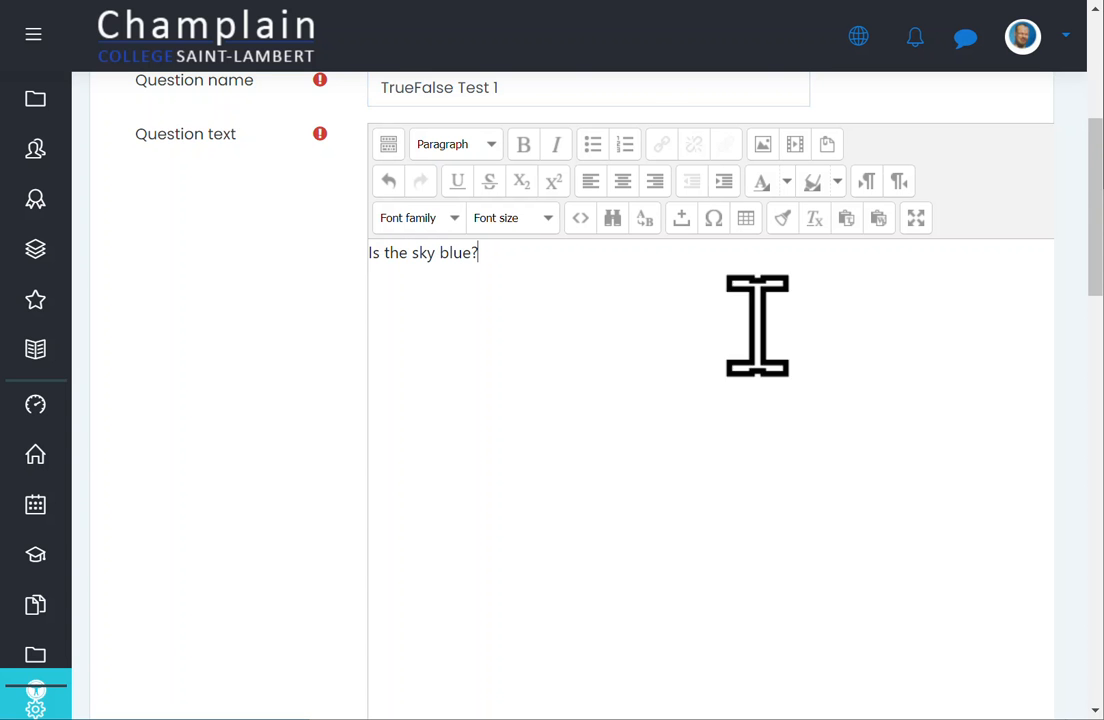
Step: Make the whole question text "Is the sky blue?" bold
scroll(778, 265, down, 5)
scroll(778, 265, up, 5)
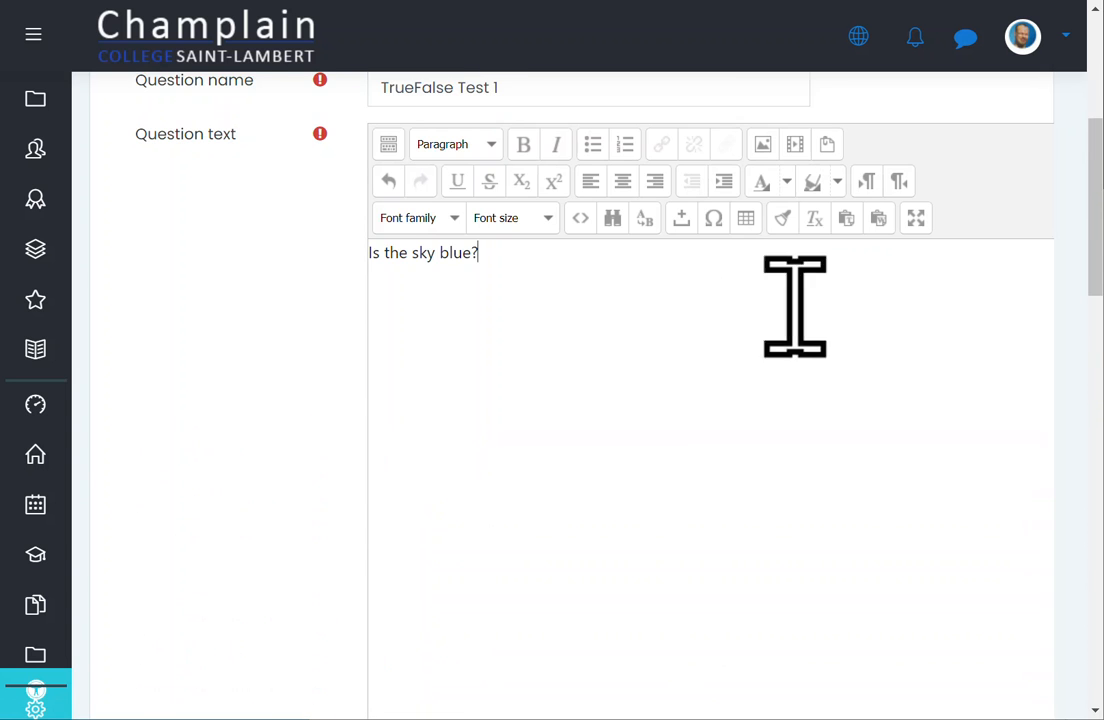
key(ctrl+a)
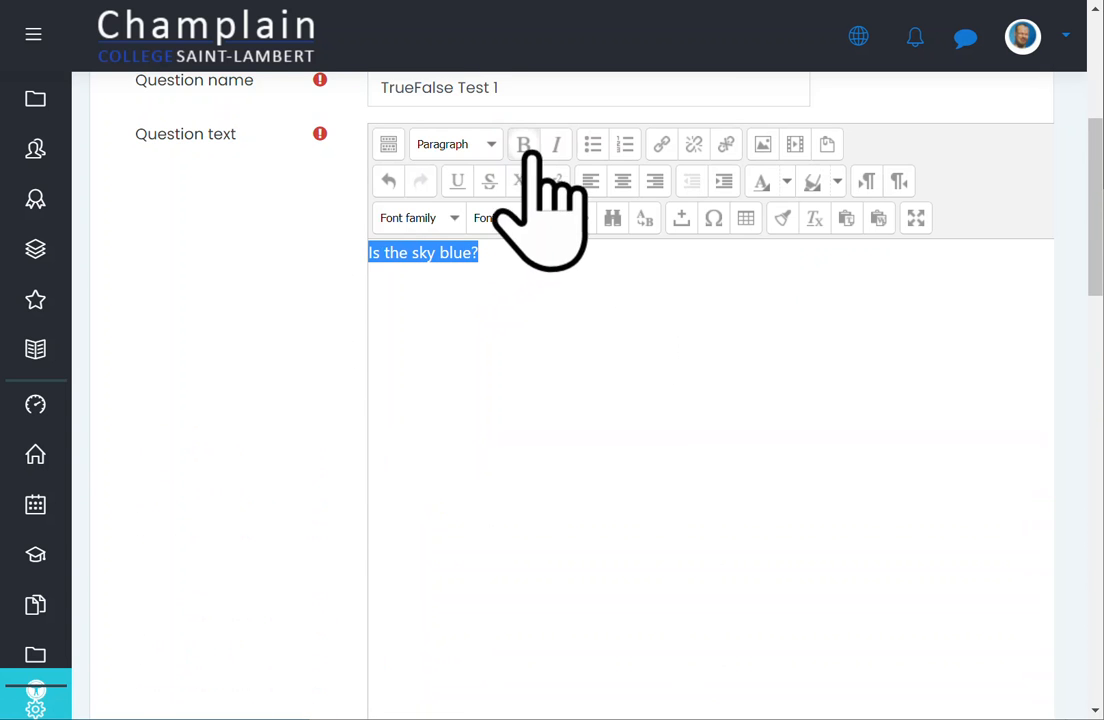
click(527, 150)
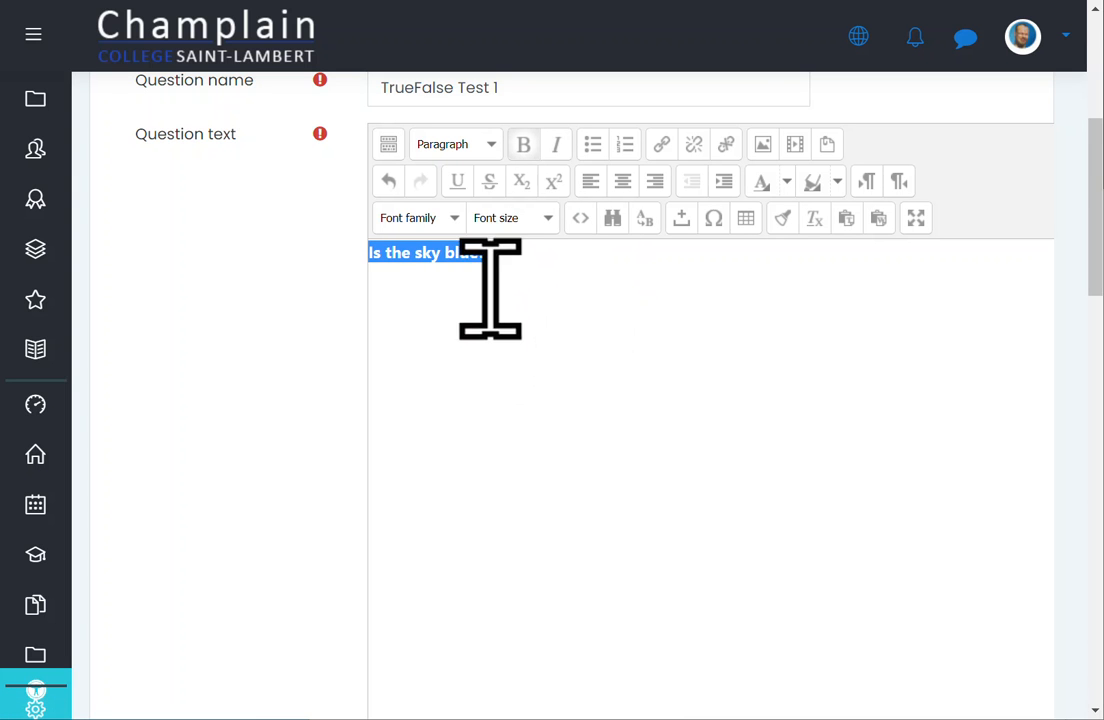
click(511, 358)
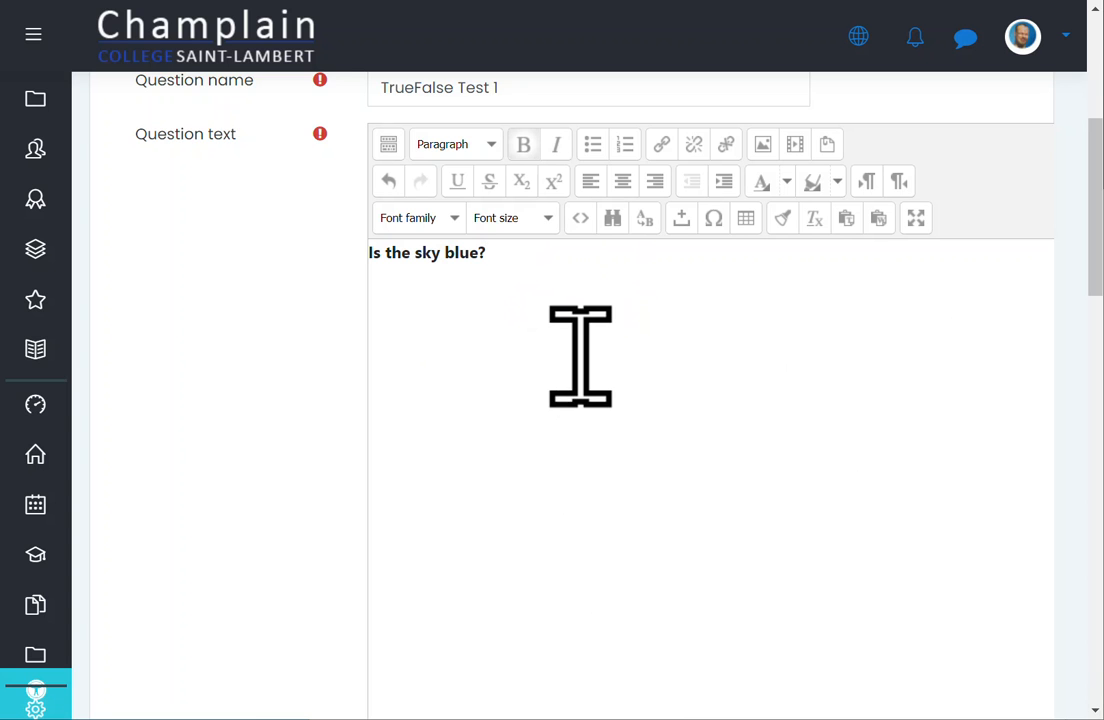
Step: Check the question's default points and set its correct answer to True
scroll(580, 356, down, 5)
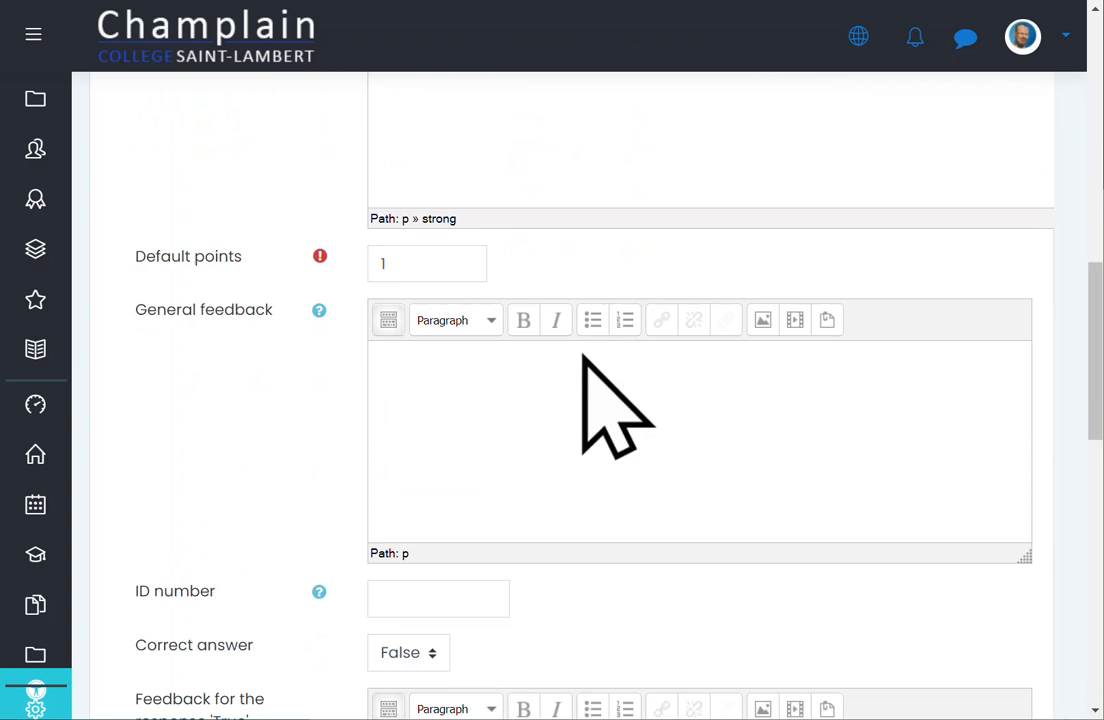
double_click(394, 230)
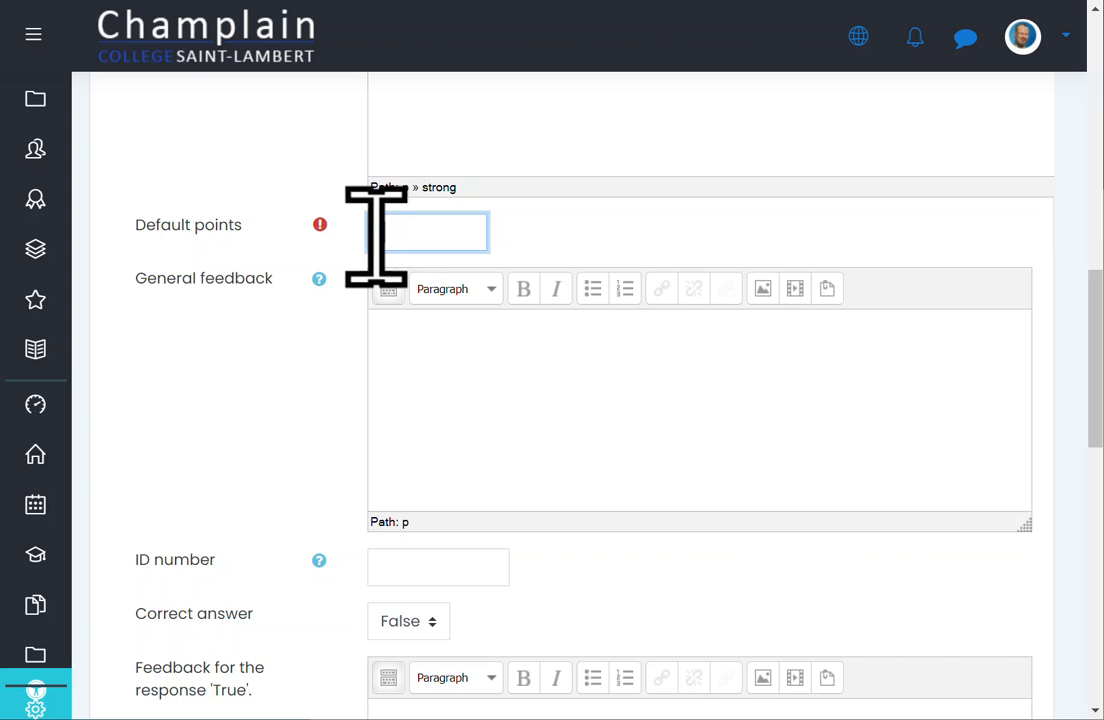
click(610, 227)
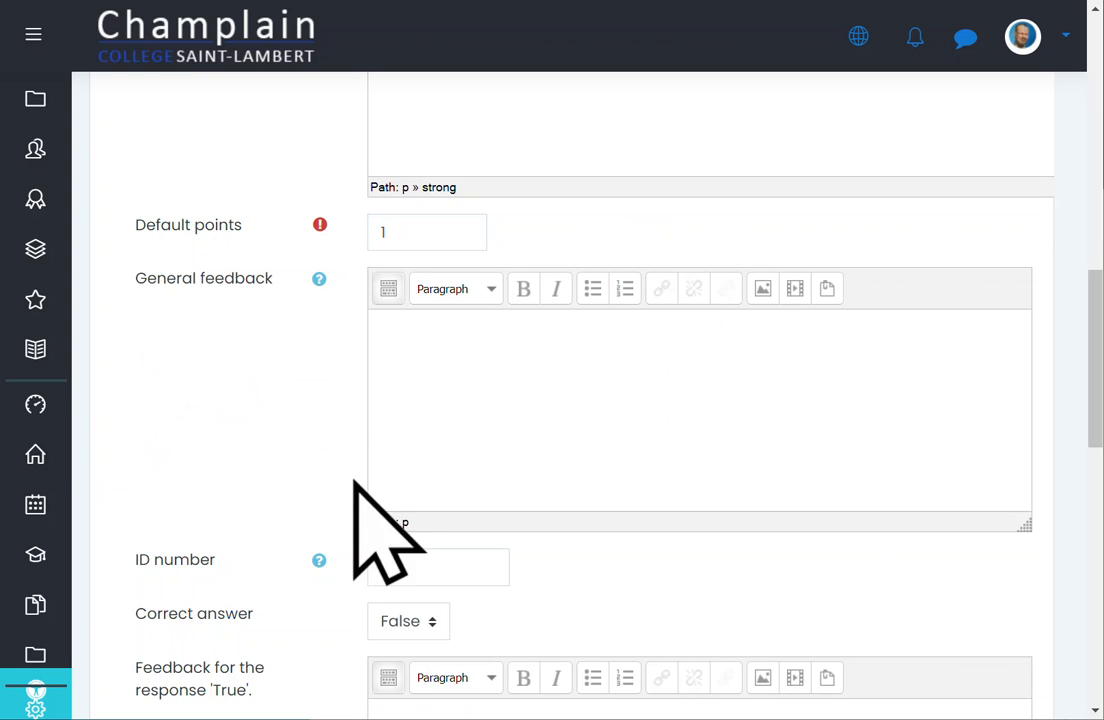
scroll(645, 443, down, 2)
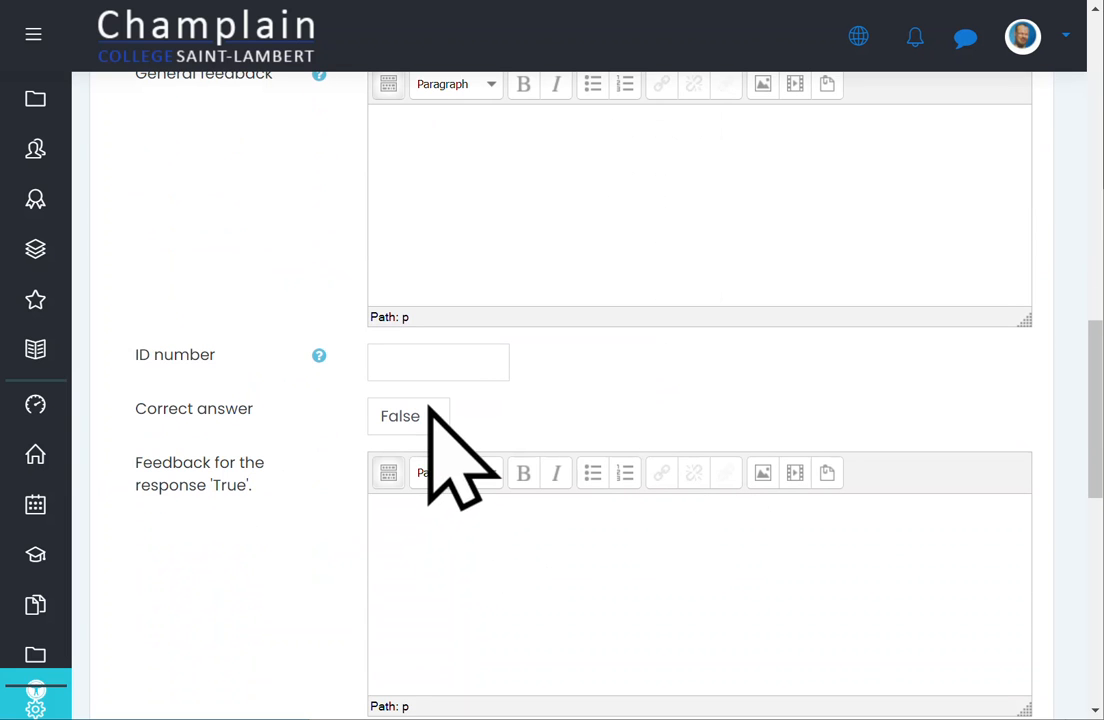
click(432, 416)
click(408, 480)
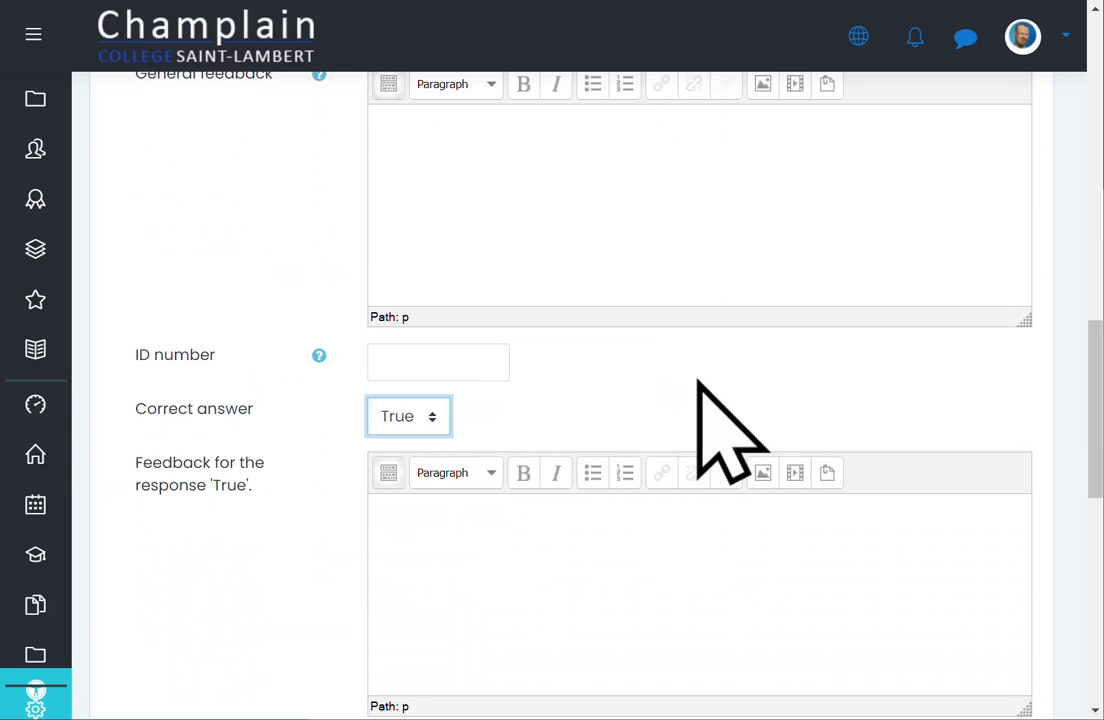
Step: Look over the feedback fields for the True and False responses, leave them empty, and save the question to the quiz
scroll(820, 360, down, 2)
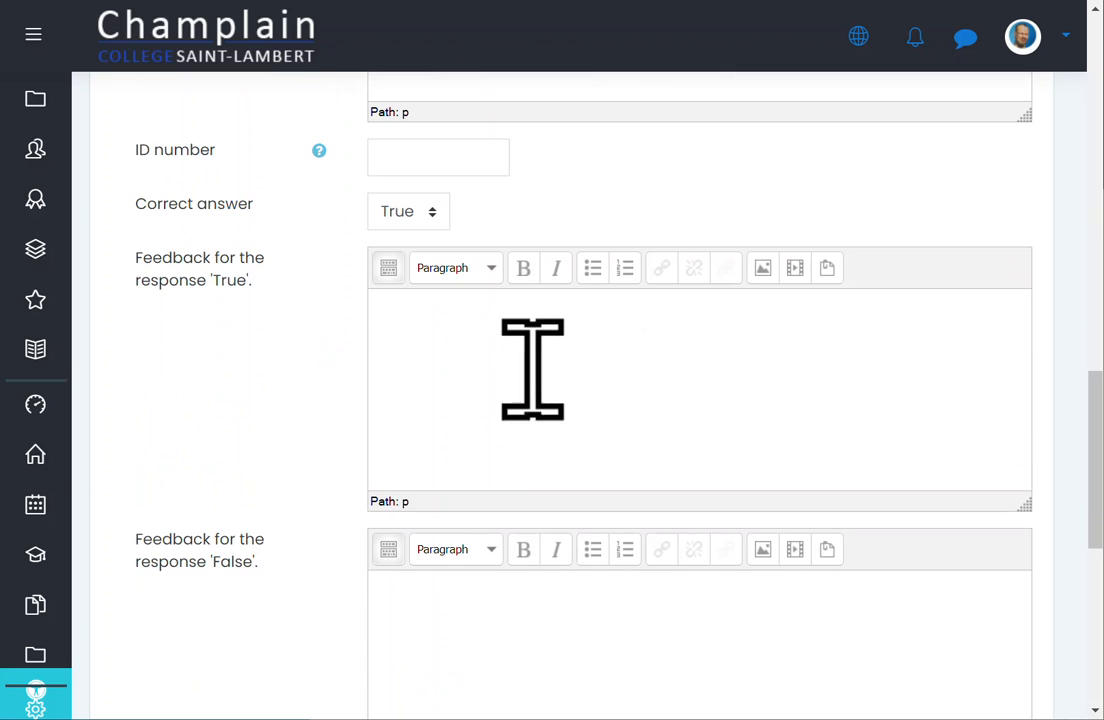
scroll(625, 560, down, 2)
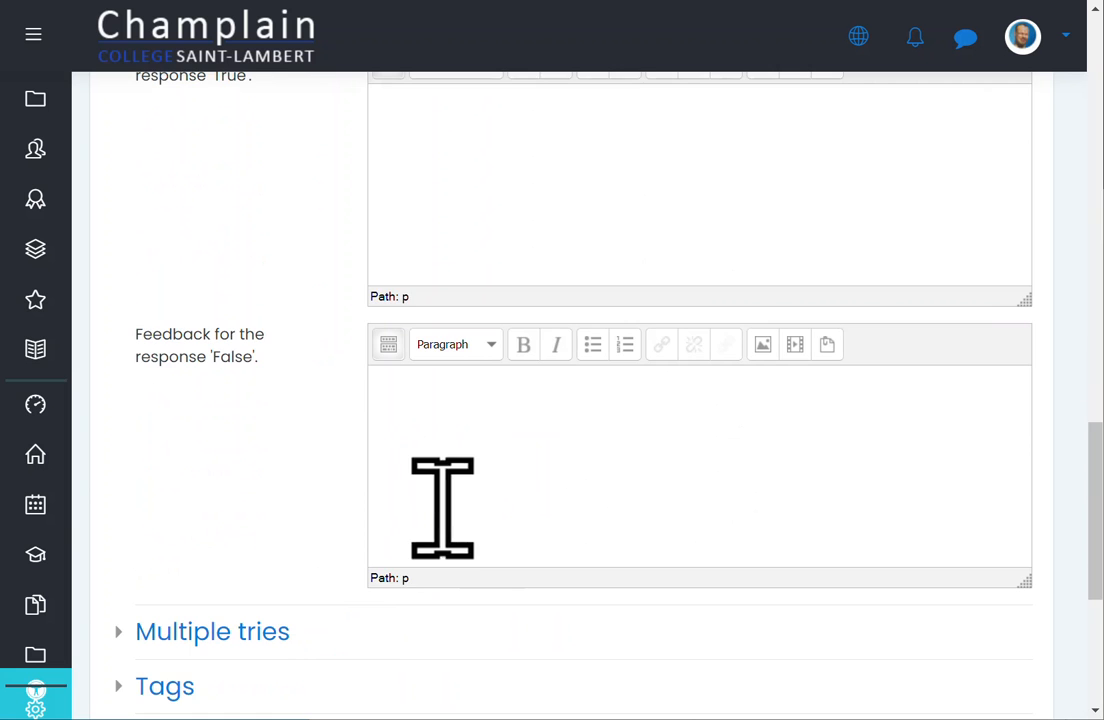
scroll(620, 470, down, 4)
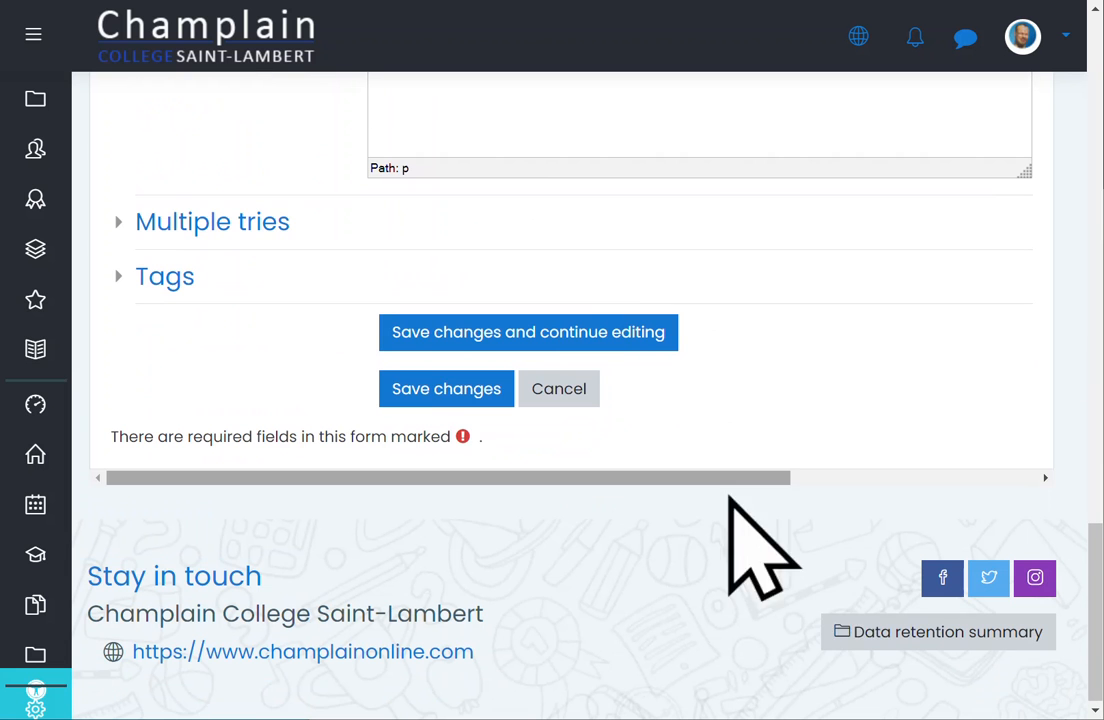
click(462, 392)
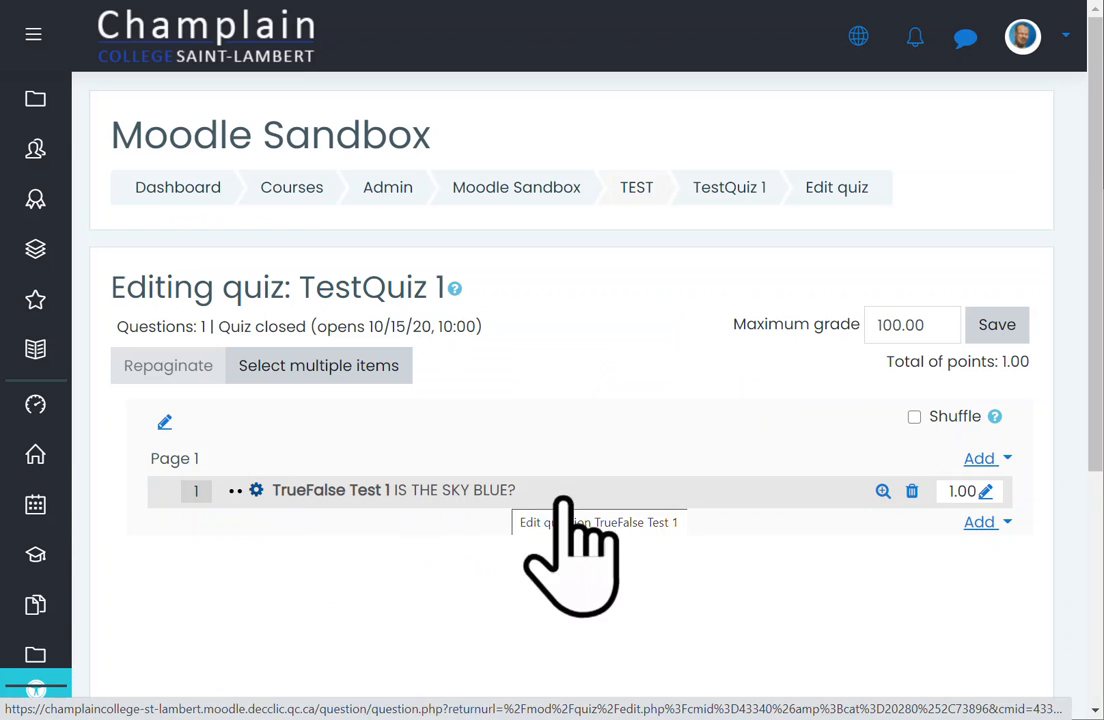
Step: Preview the TrueFalse Test 1 question in its own window, and close the preview
click(882, 491)
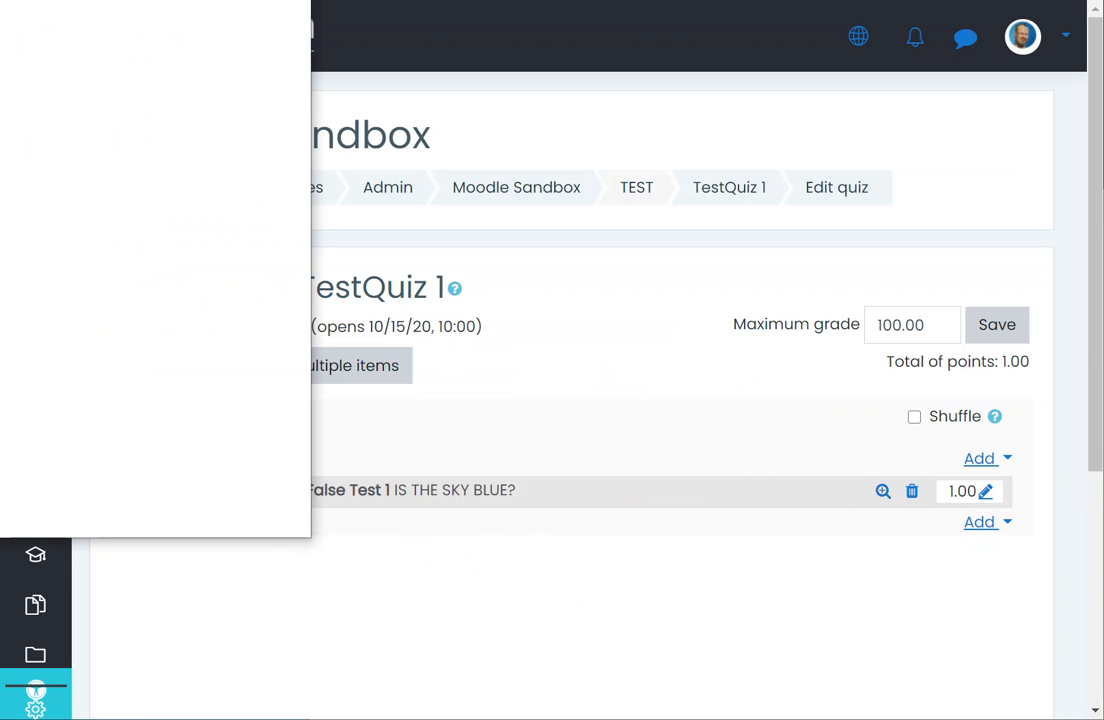
drag(5, 0, 661, 29)
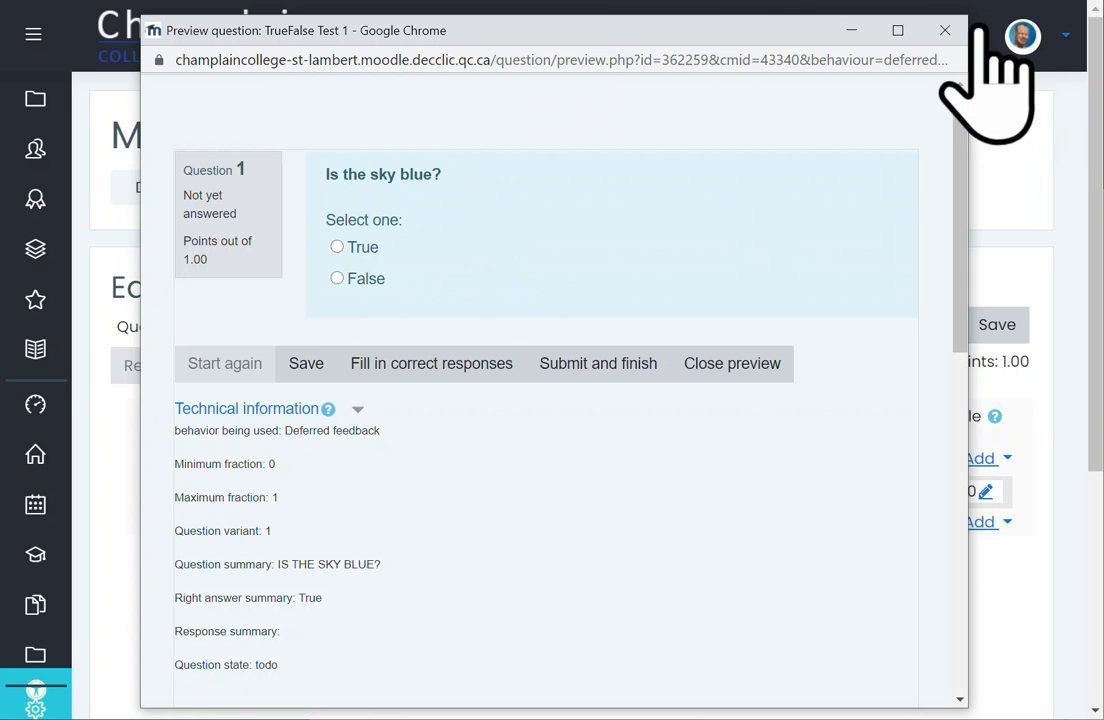
click(945, 31)
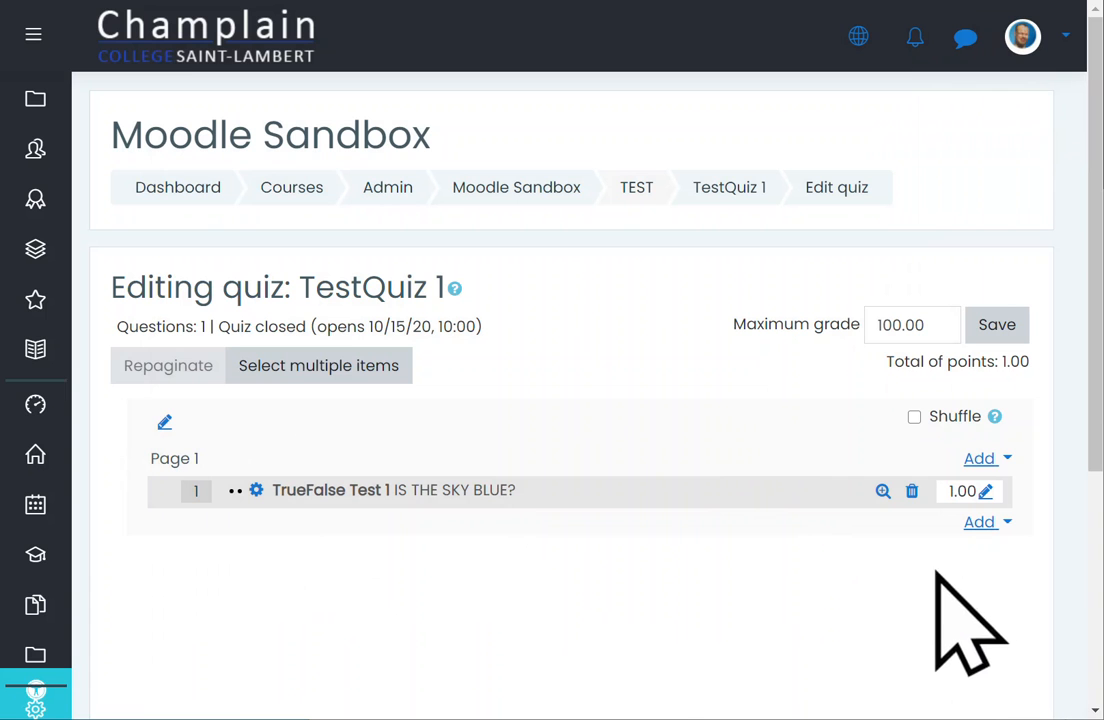
Step: Open the question bank for adding questions at the quiz's end and browse its categories, keeping Default for TL-Sandbox selected
click(995, 523)
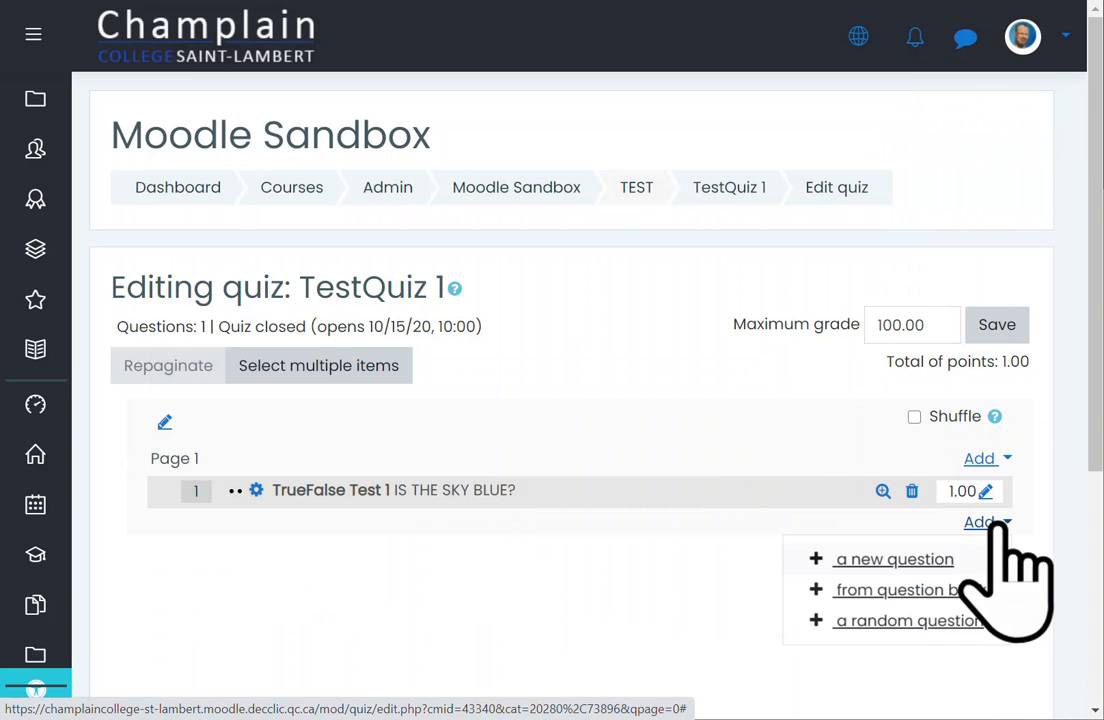
click(955, 592)
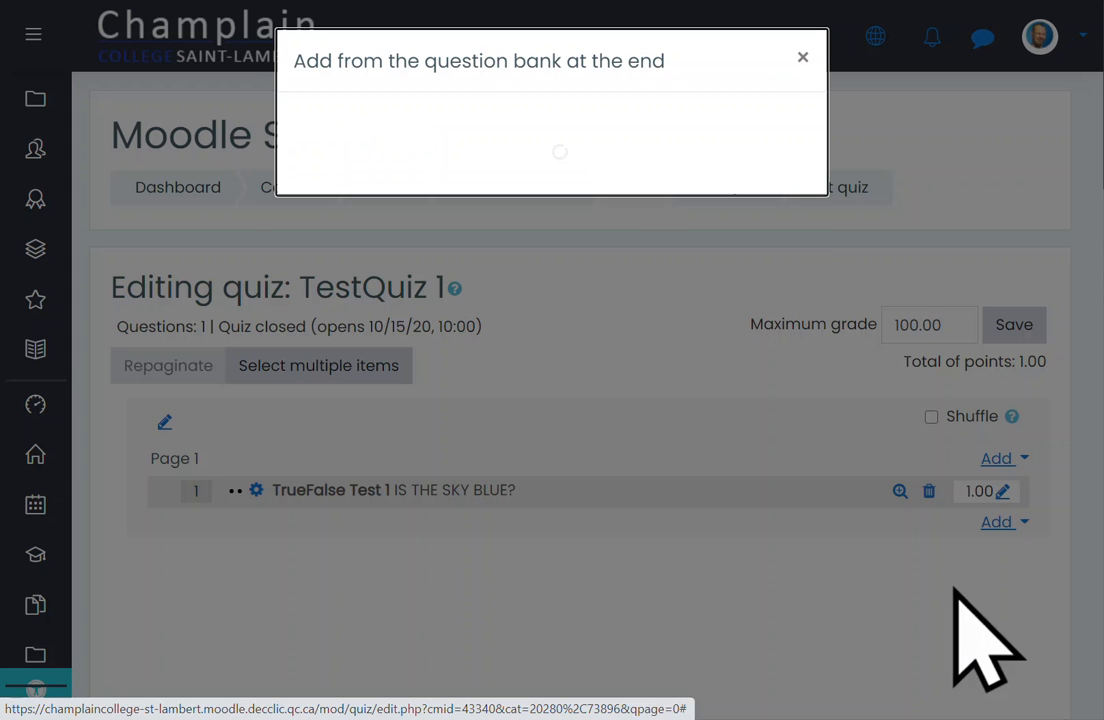
click(597, 168)
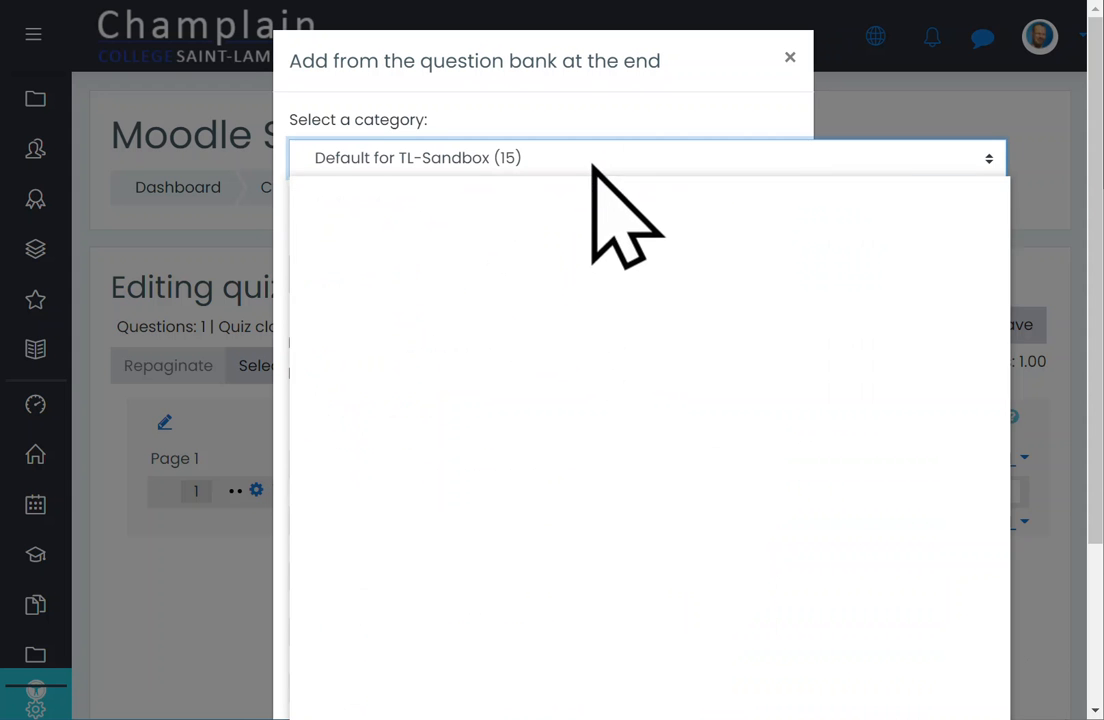
scroll(605, 478, down, 6)
scroll(605, 478, down, 5)
scroll(606, 481, up, 10)
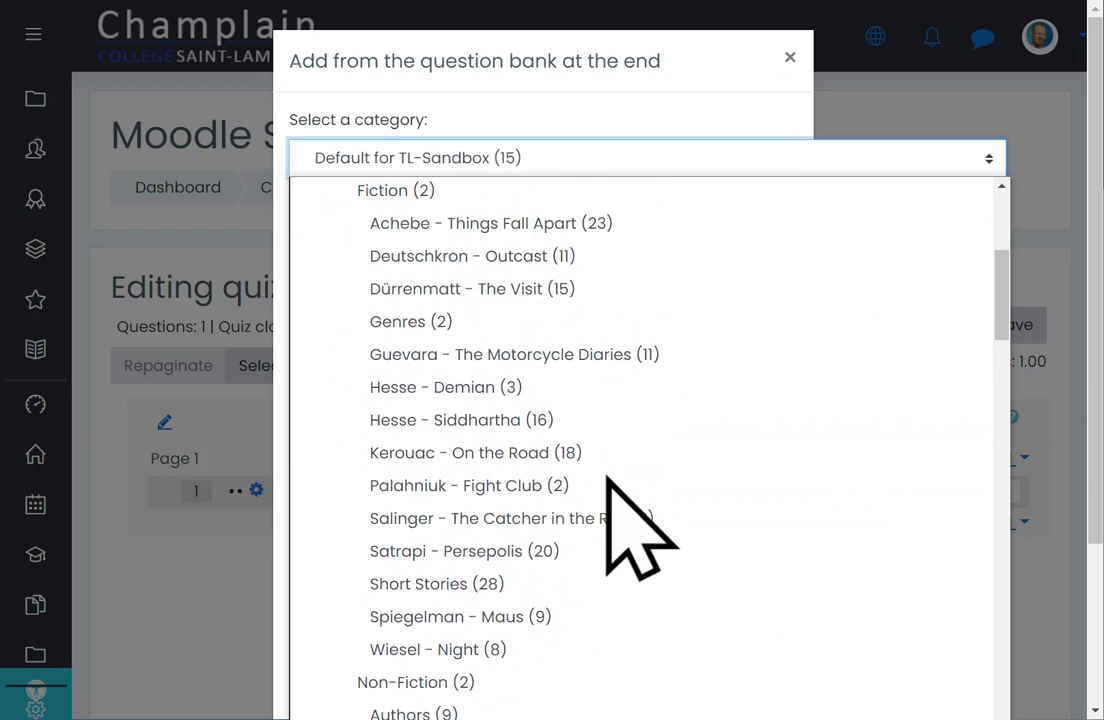
scroll(604, 284, up, 3)
click(542, 52)
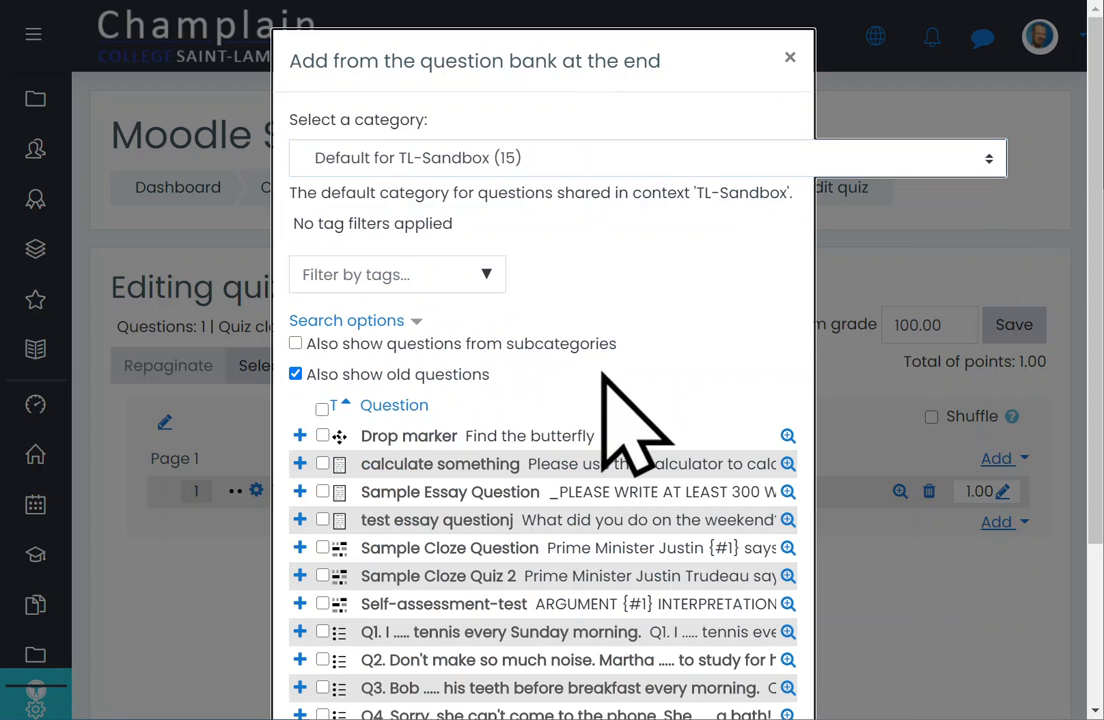
Step: Select the multiple-choice questions Q1 to Q5 in the question bank and add them to the quiz
scroll(605, 400, down, 2)
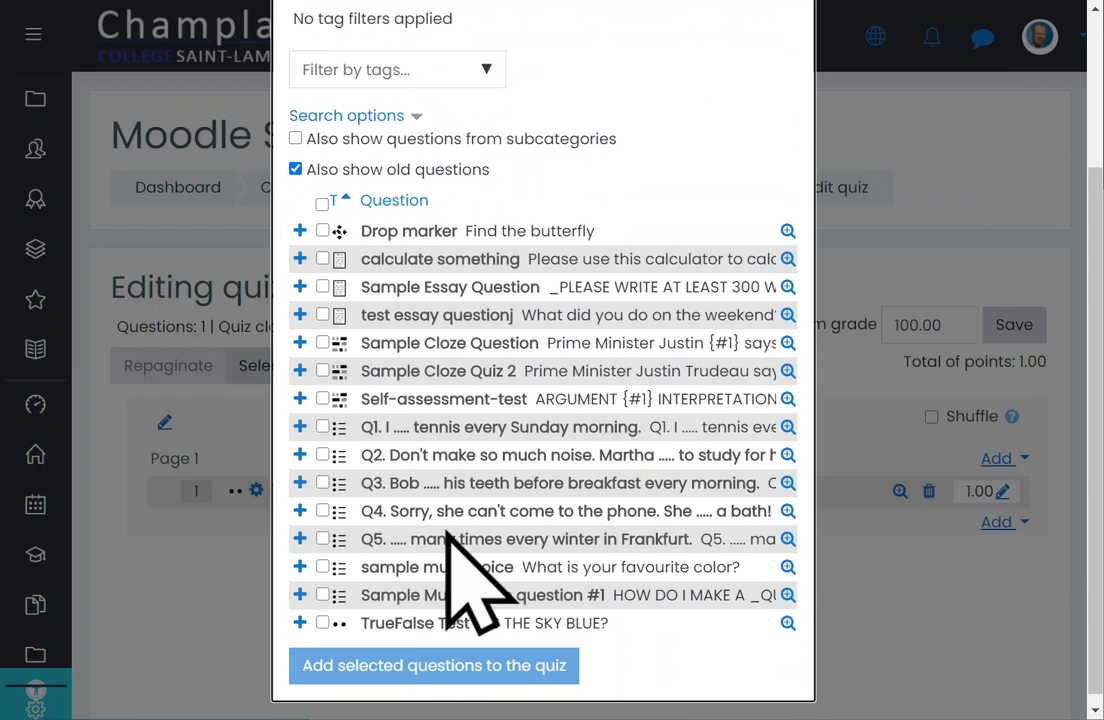
click(323, 430)
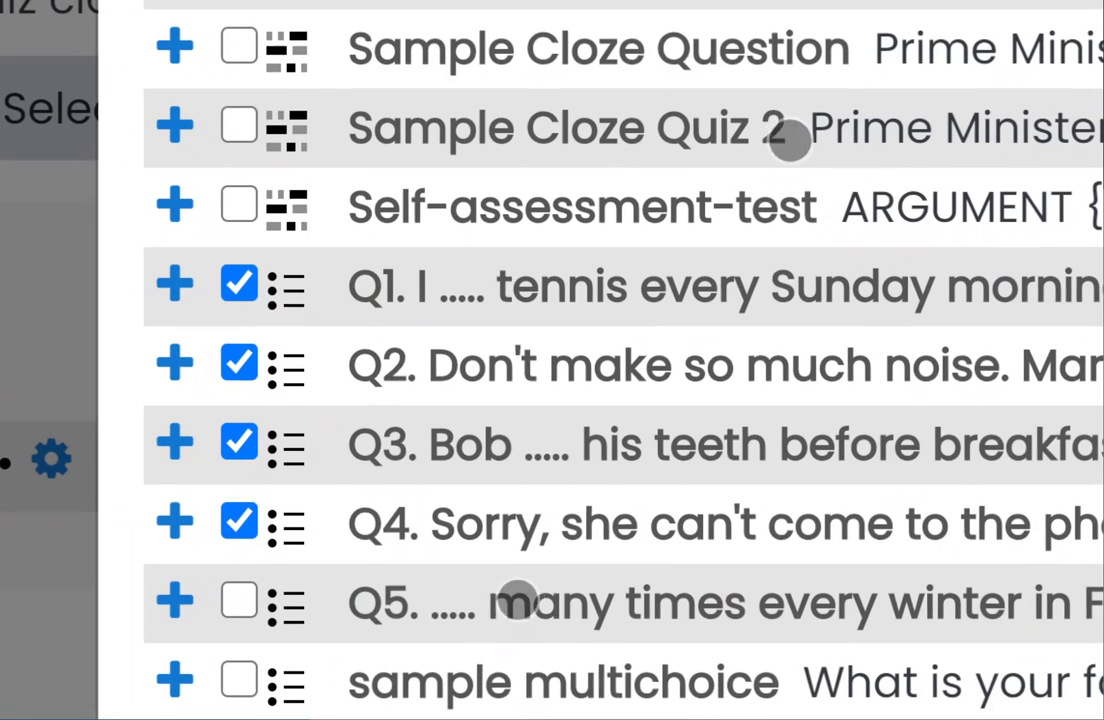
scroll(480, 550, down, 1)
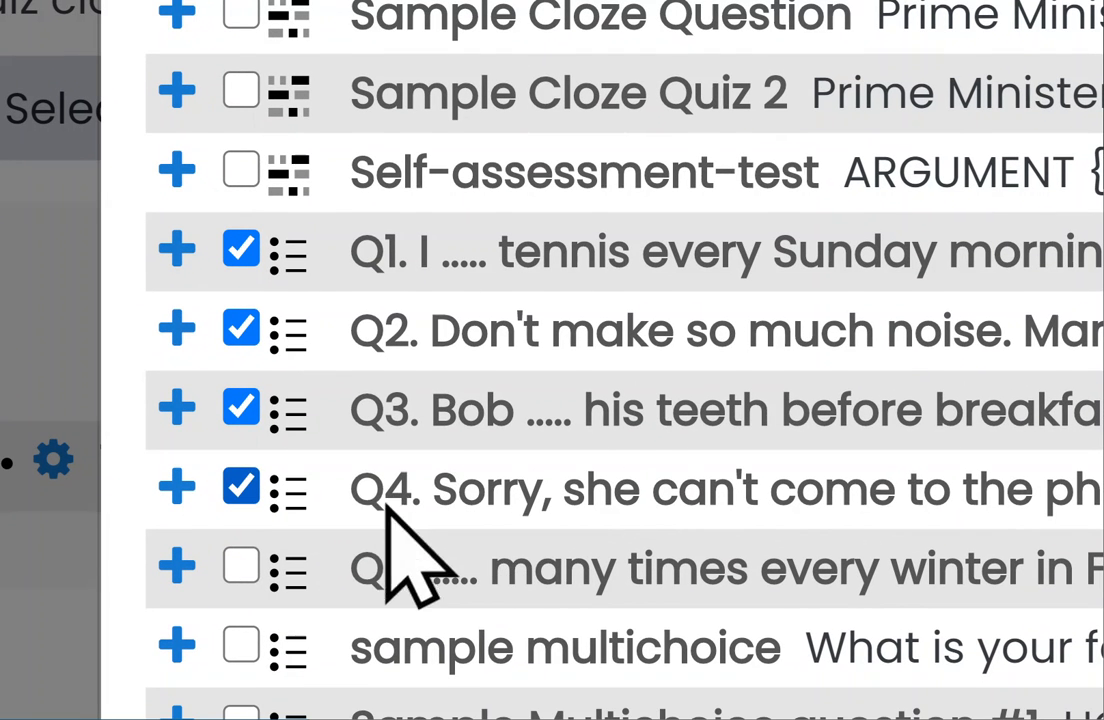
scroll(328, 562, up, 5)
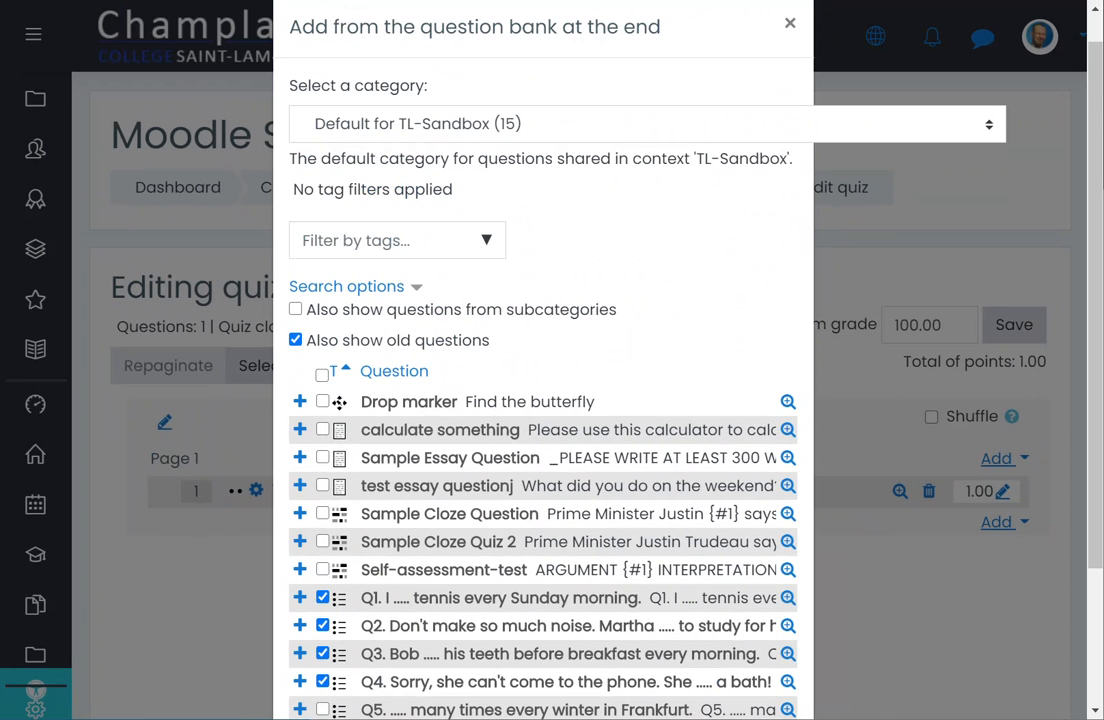
scroll(570, 490, down, 3)
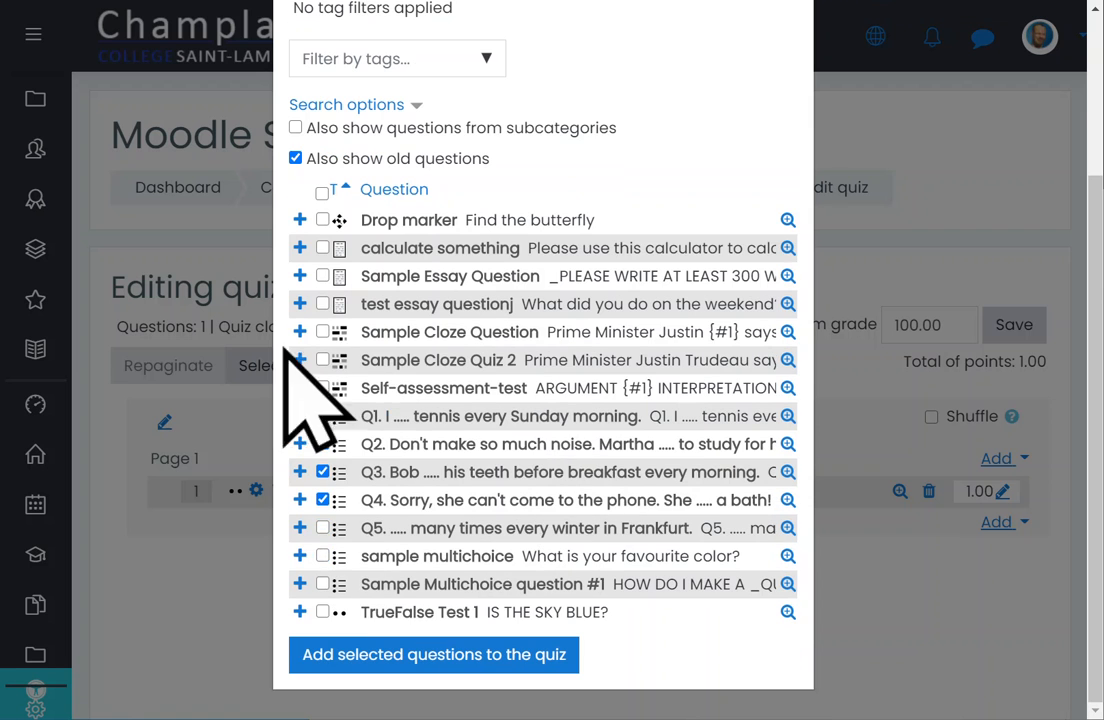
click(322, 528)
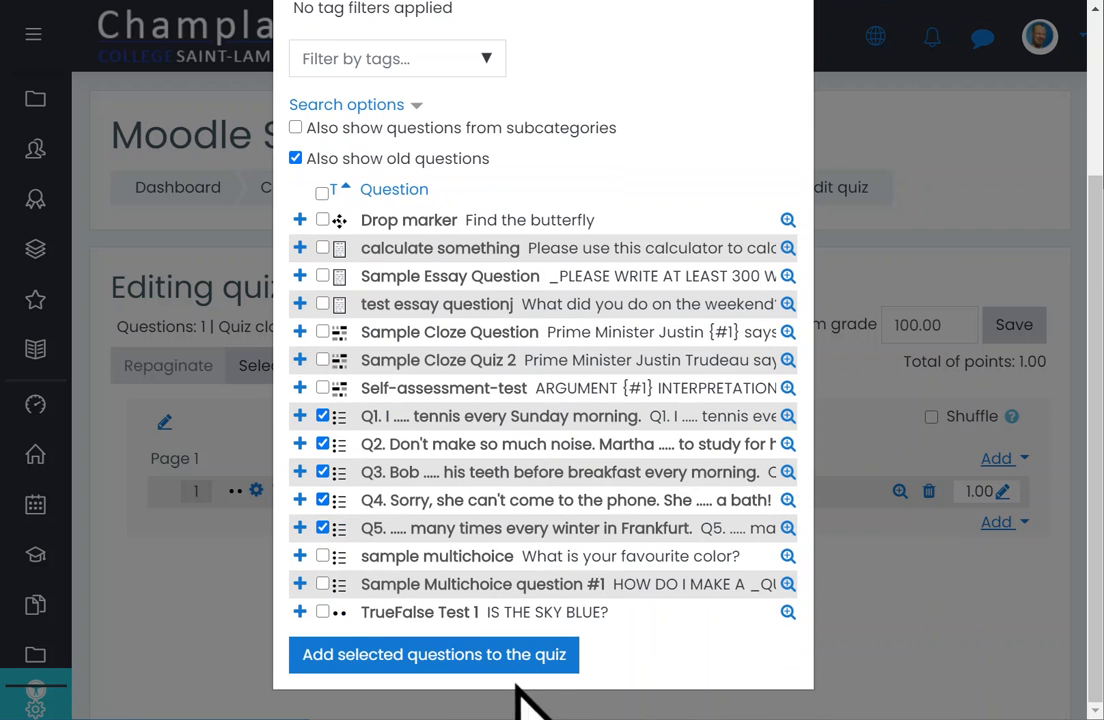
click(507, 660)
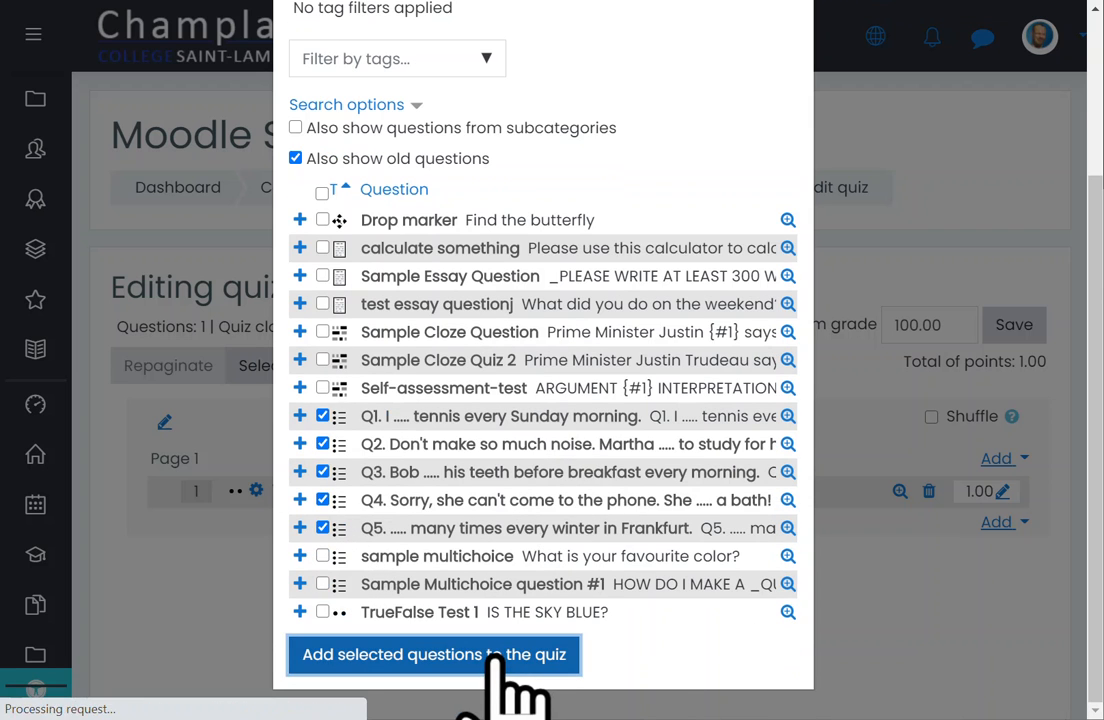
Step: Check the page divisions between the quiz questions and repaginate the quiz with Unlimited questions per page
scroll(682, 456, down, 4)
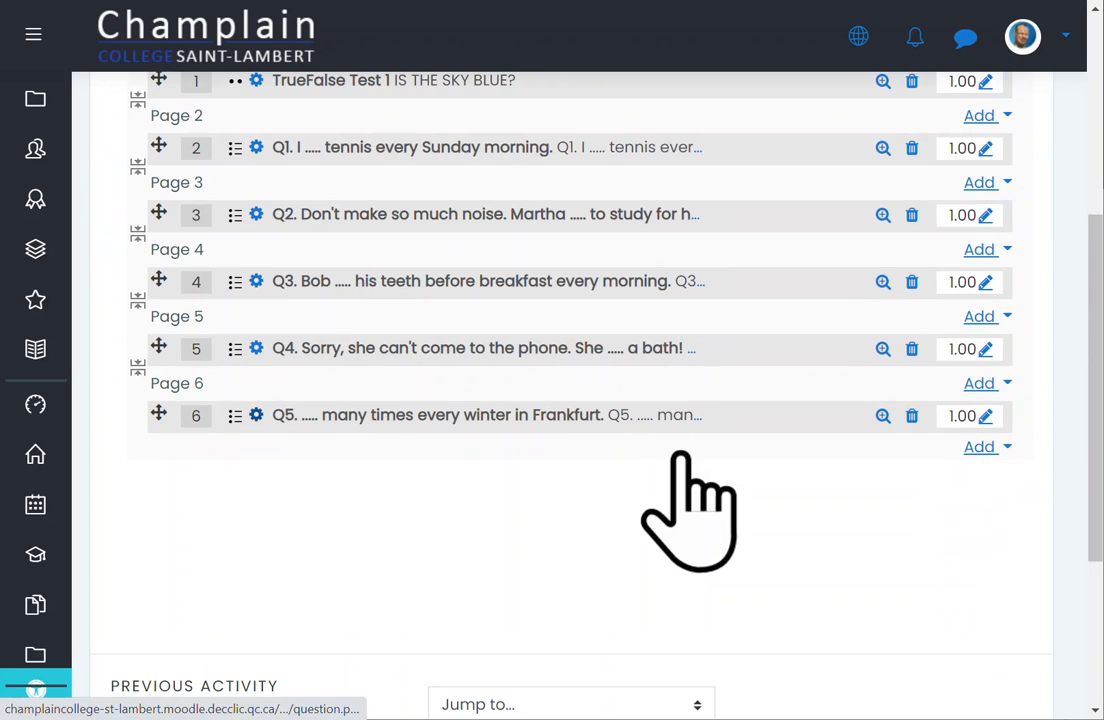
scroll(507, 588, up, 2)
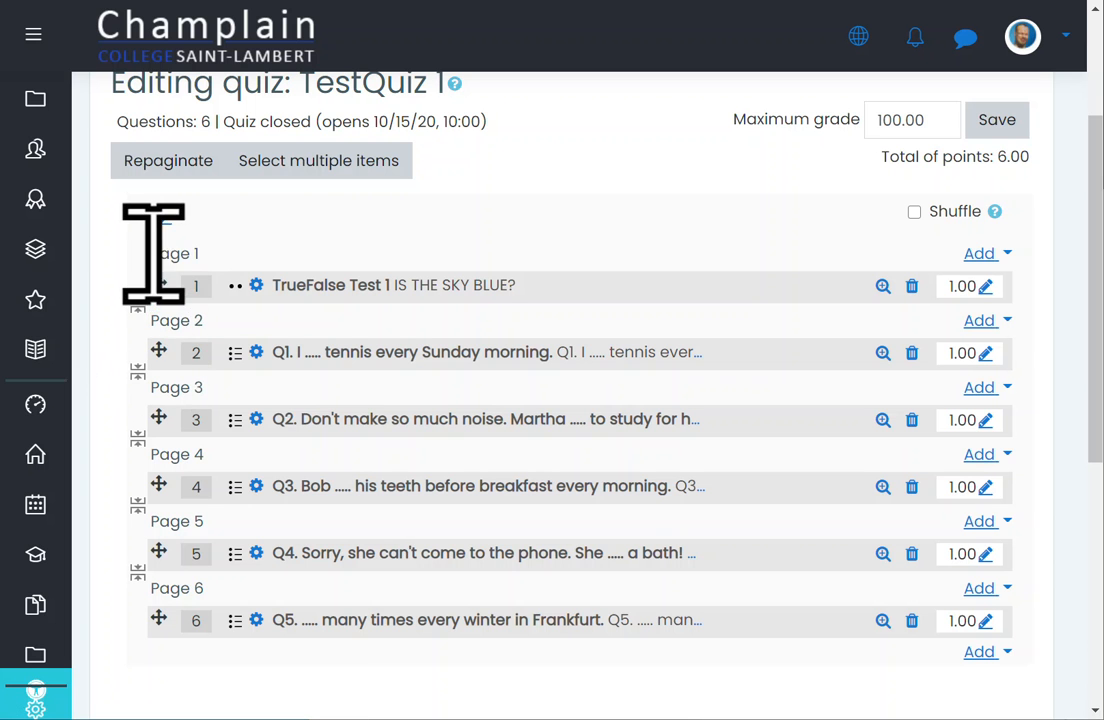
drag(152, 254, 202, 248)
drag(153, 320, 230, 325)
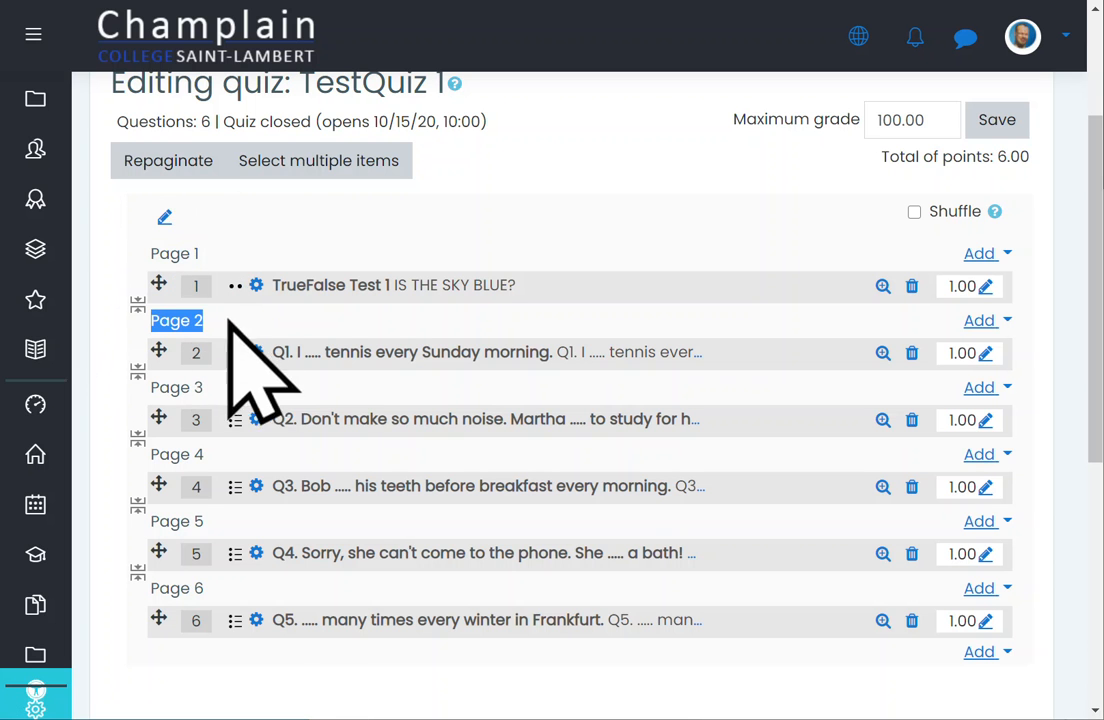
click(248, 252)
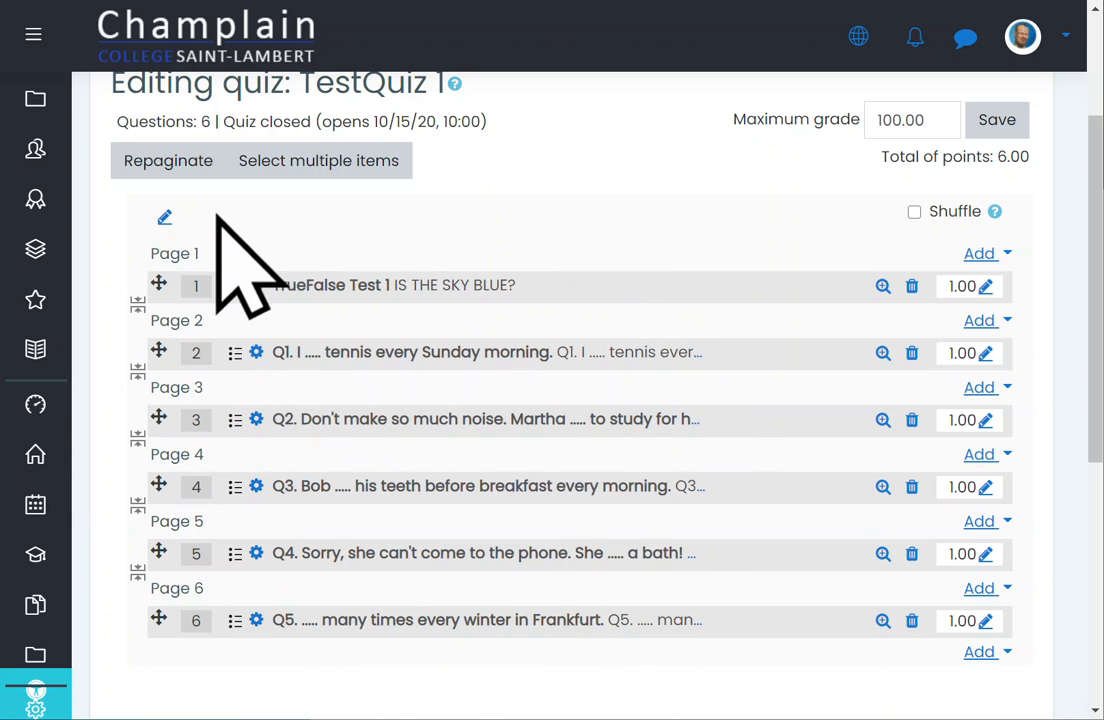
click(172, 162)
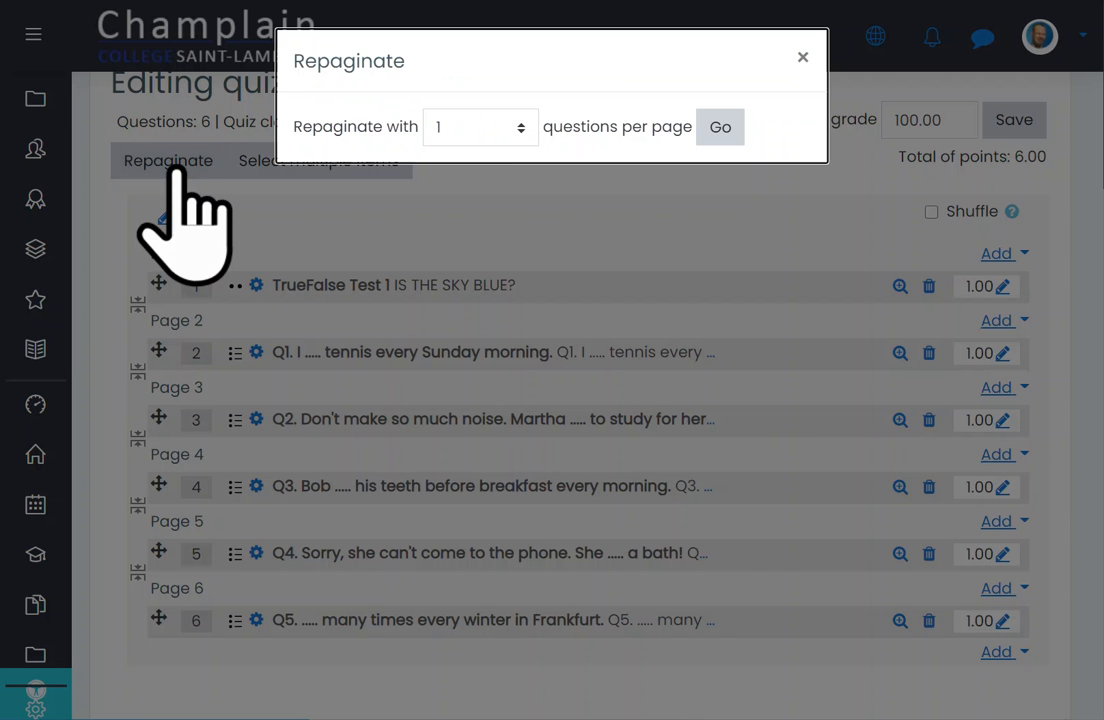
click(498, 128)
click(478, 165)
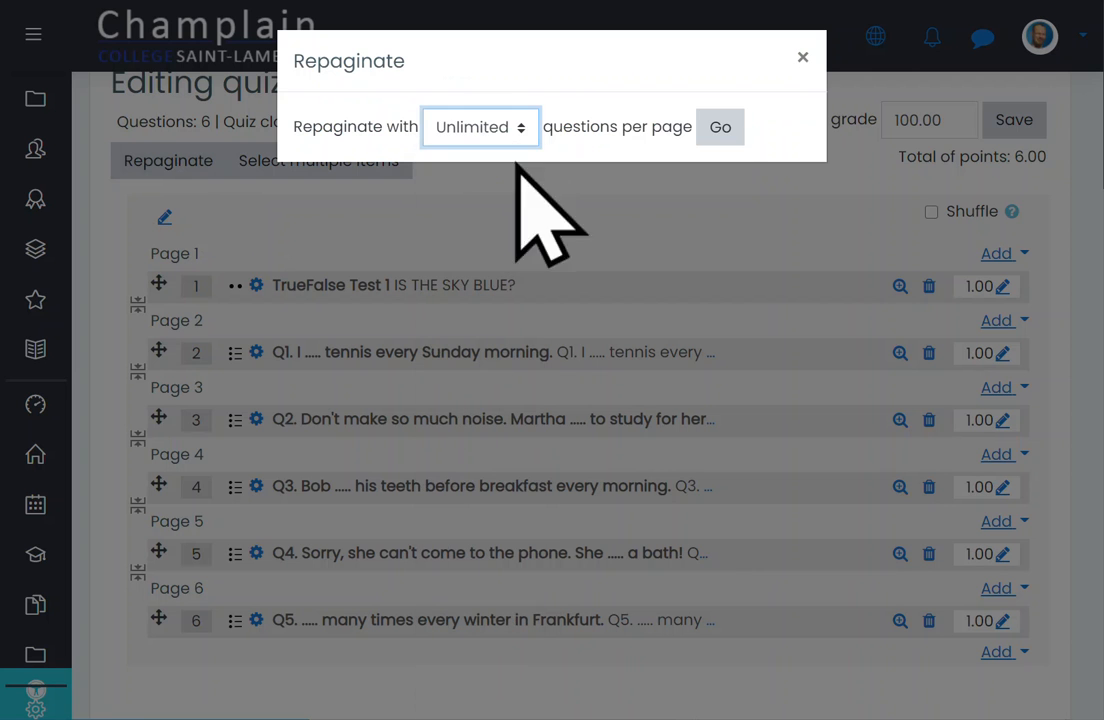
click(724, 130)
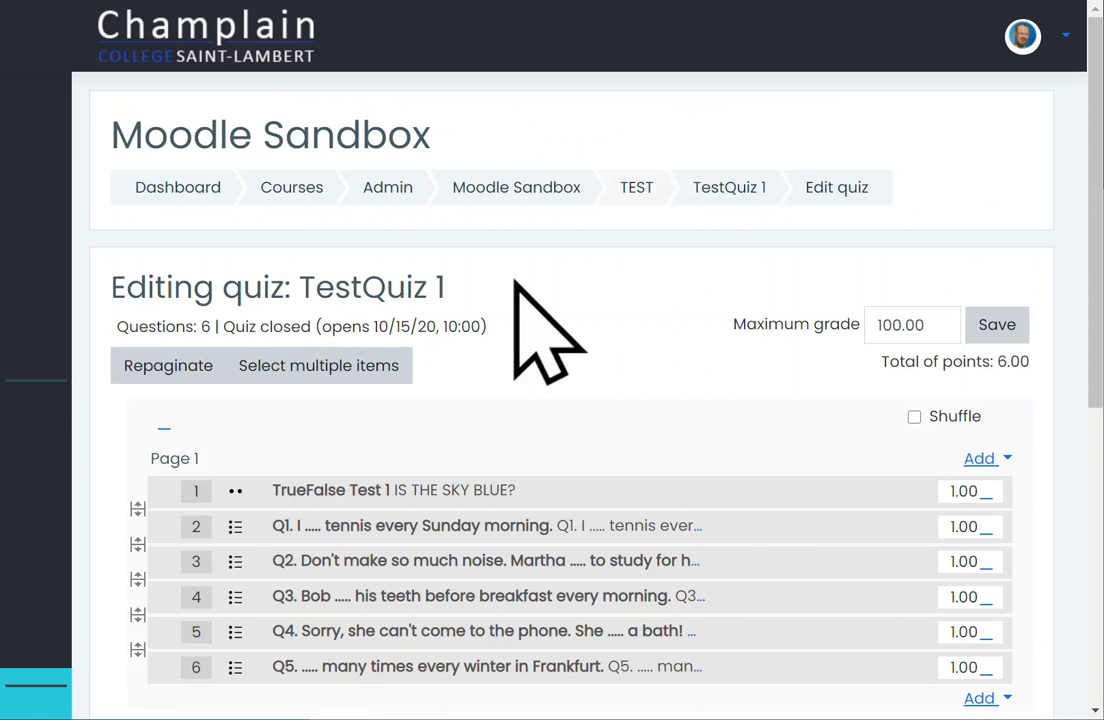
scroll(680, 410, down, 2)
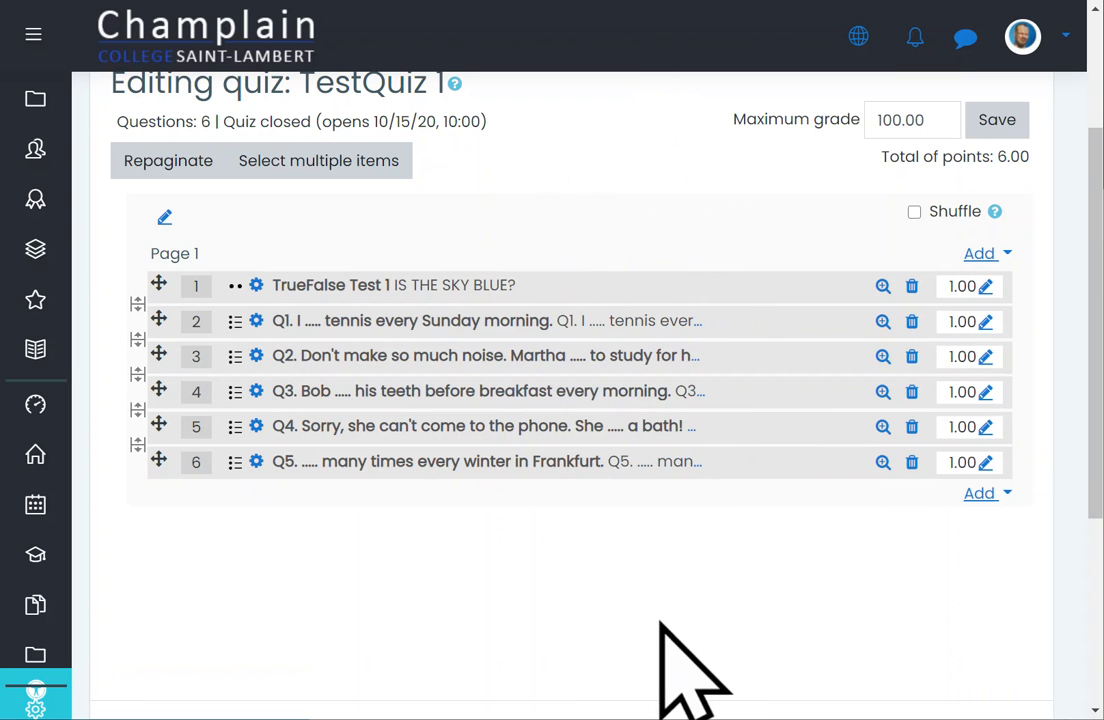
Step: Compare the quiz's total of points with its maximum grade, leaving the maximum grade as it is
scroll(640, 548, up, 1)
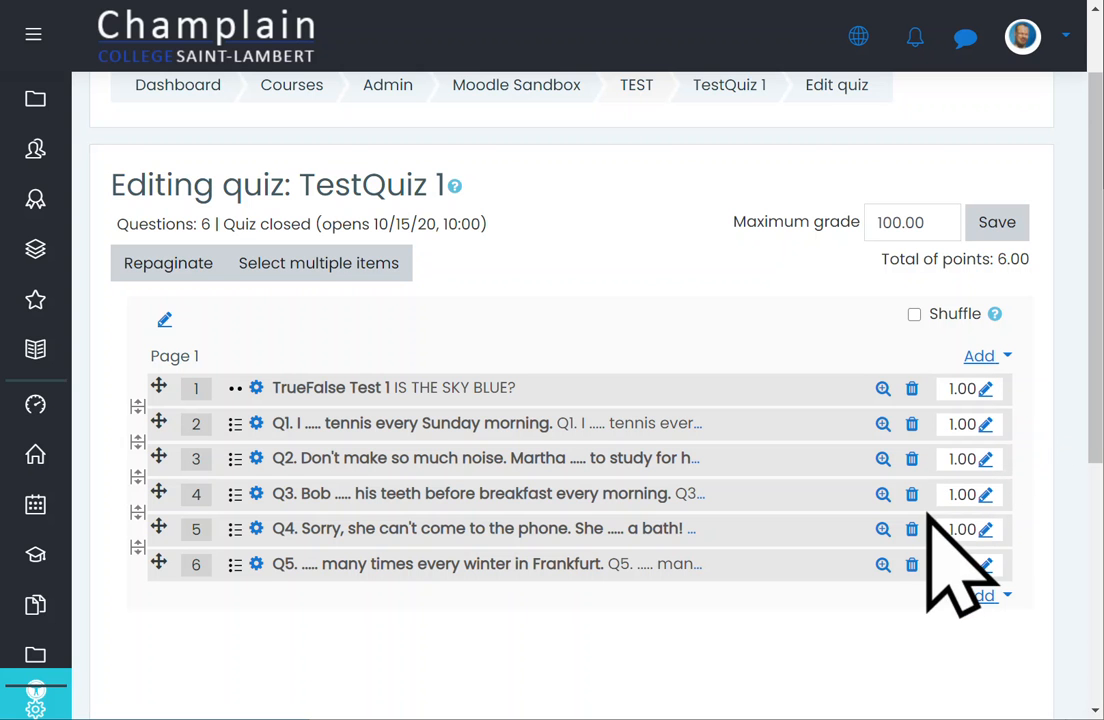
drag(982, 262, 1028, 263)
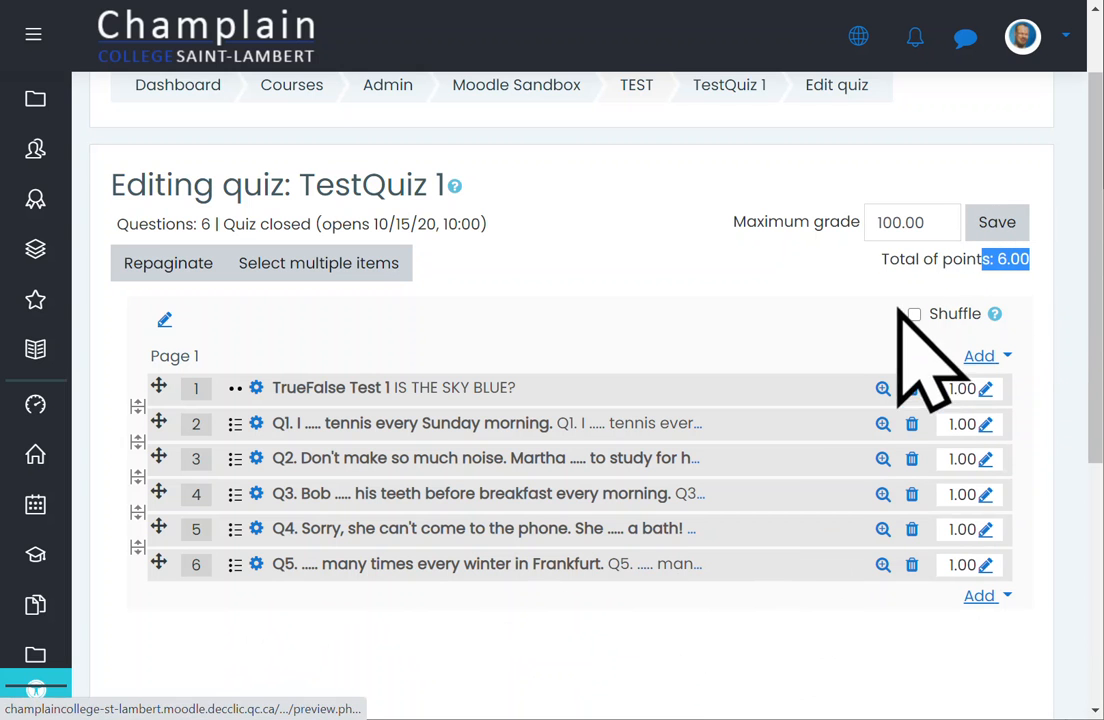
click(933, 228)
double_click(933, 228)
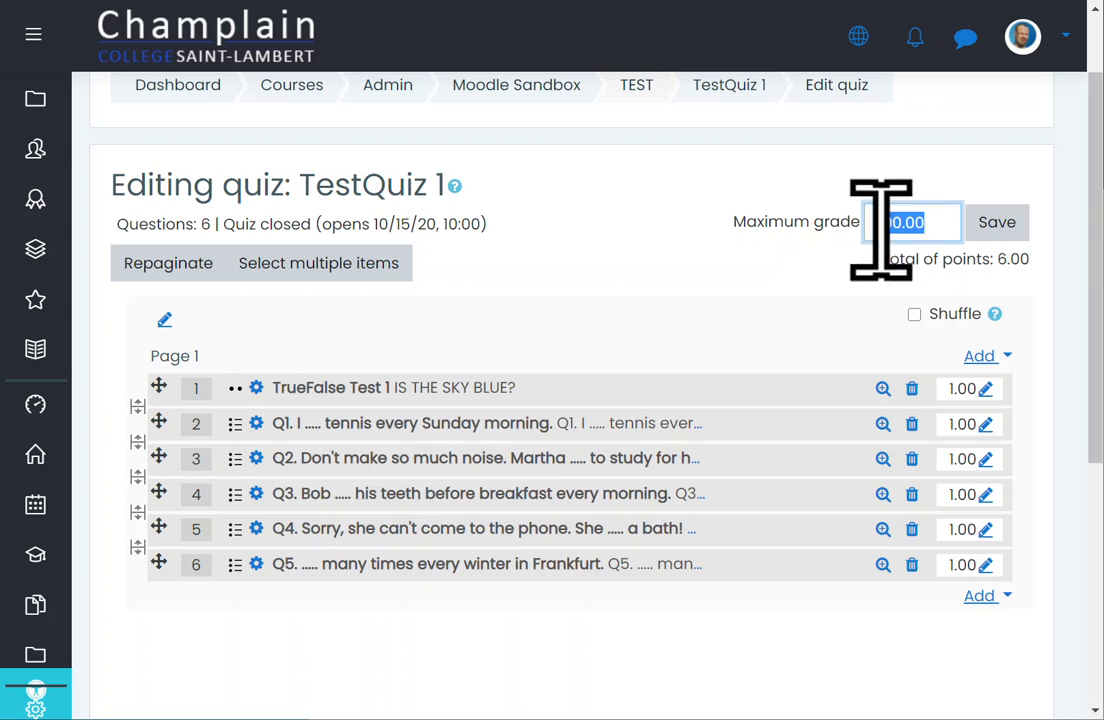
click(737, 297)
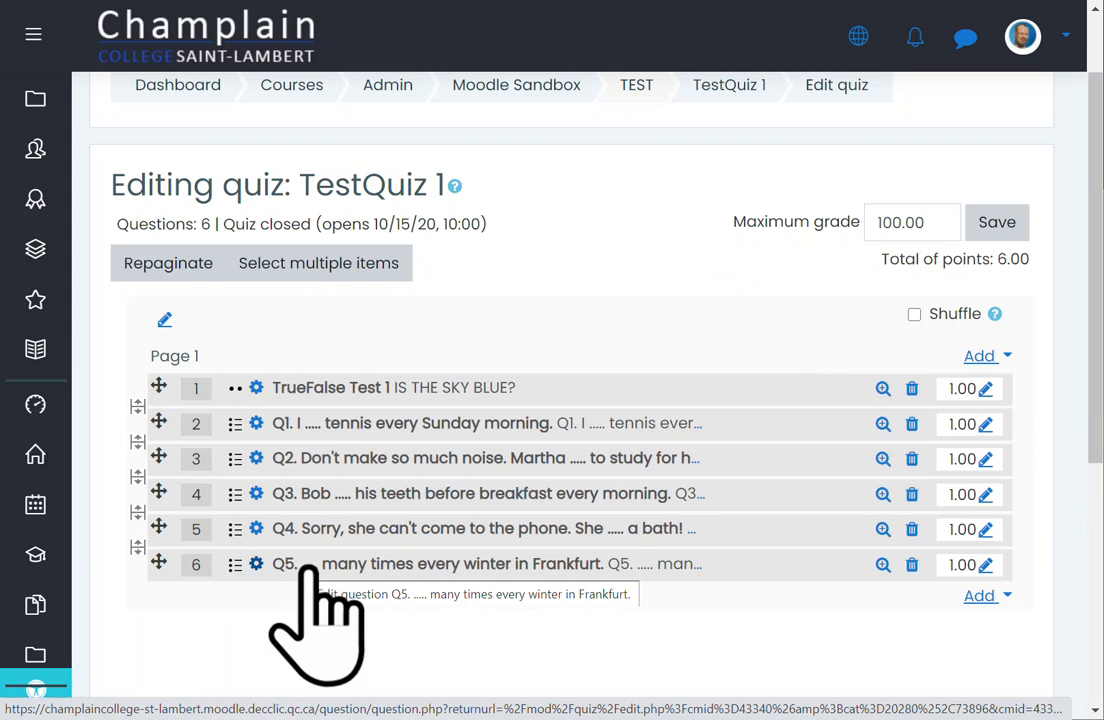
double_click(880, 224)
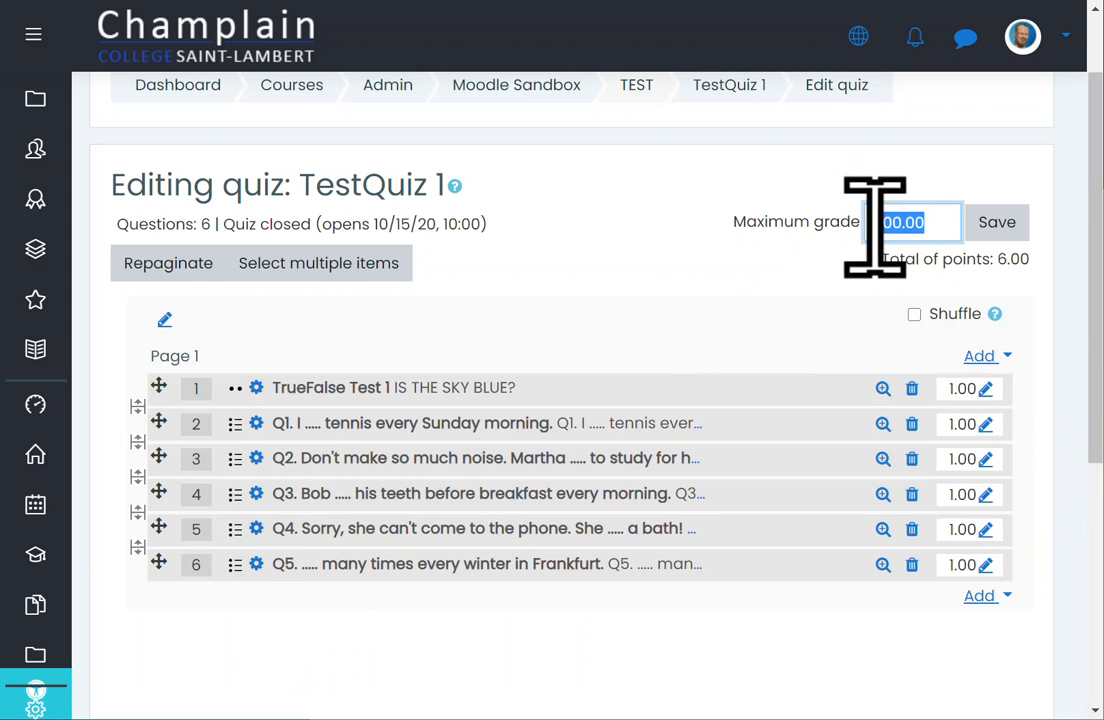
click(655, 290)
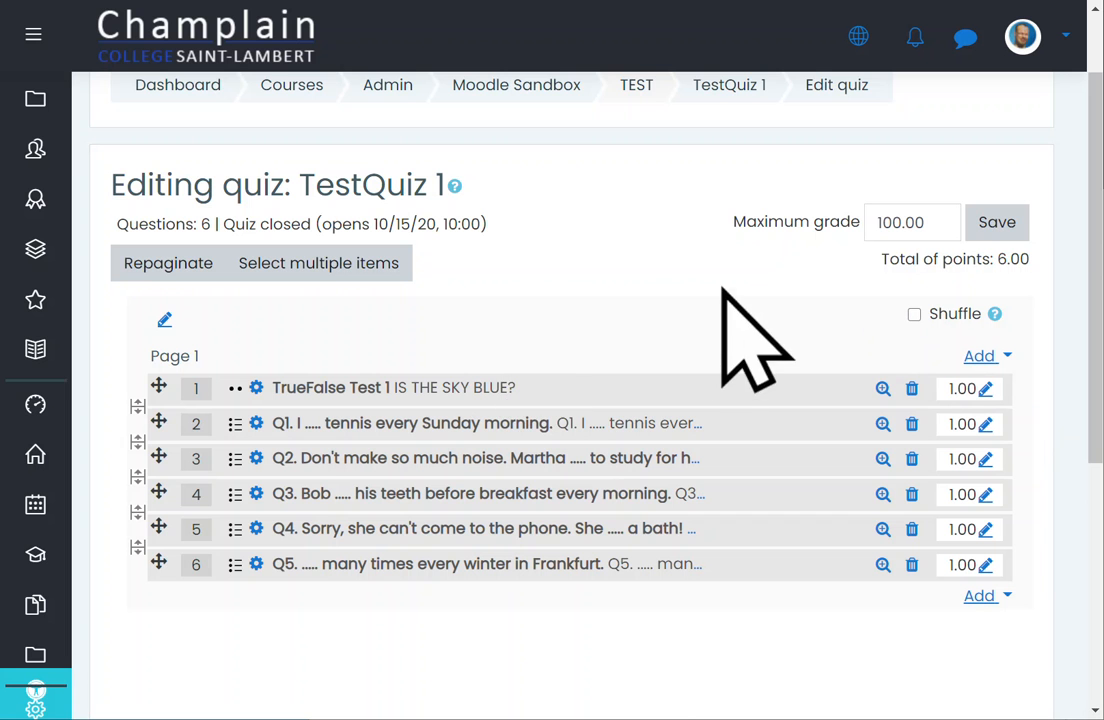
Step: Return to the Moodle Sandbox course page and open TestQuiz 1 in the TEST section
scroll(599, 362, down, 4)
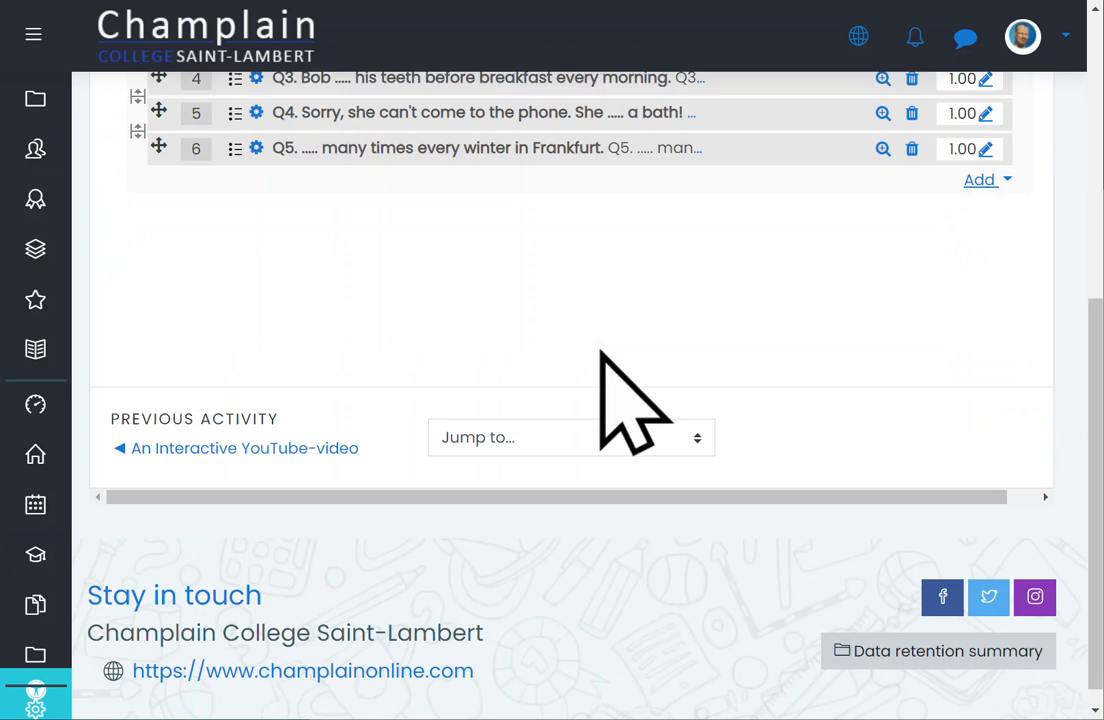
scroll(600, 352, up, 5)
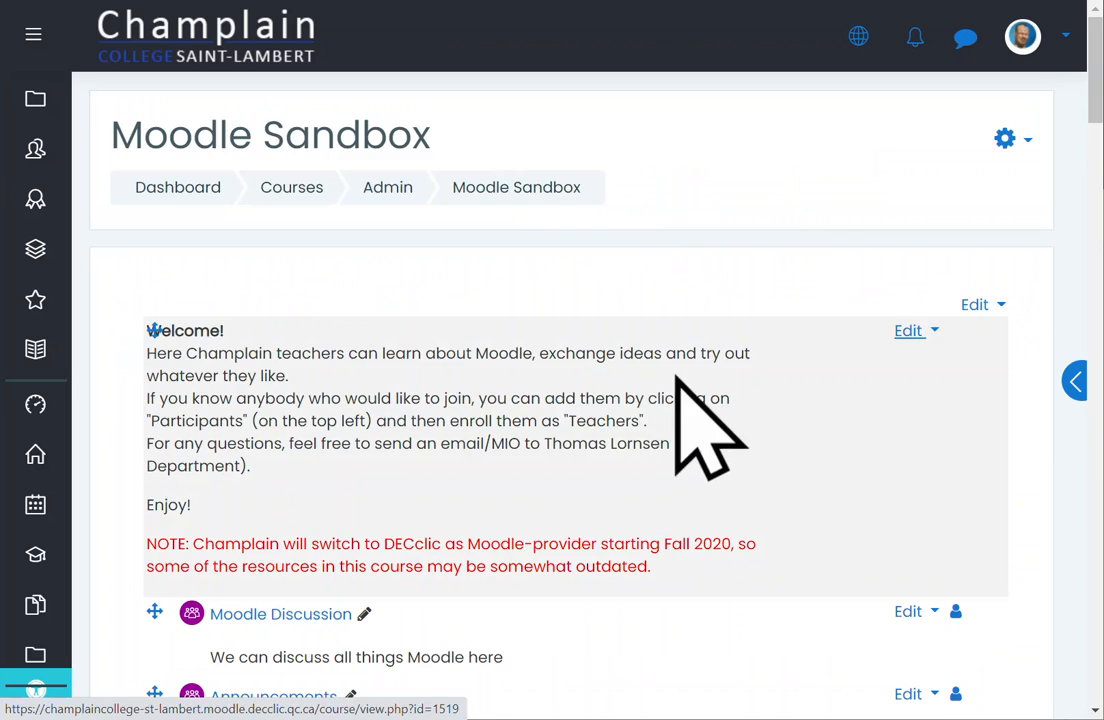
scroll(702, 431, down, 20)
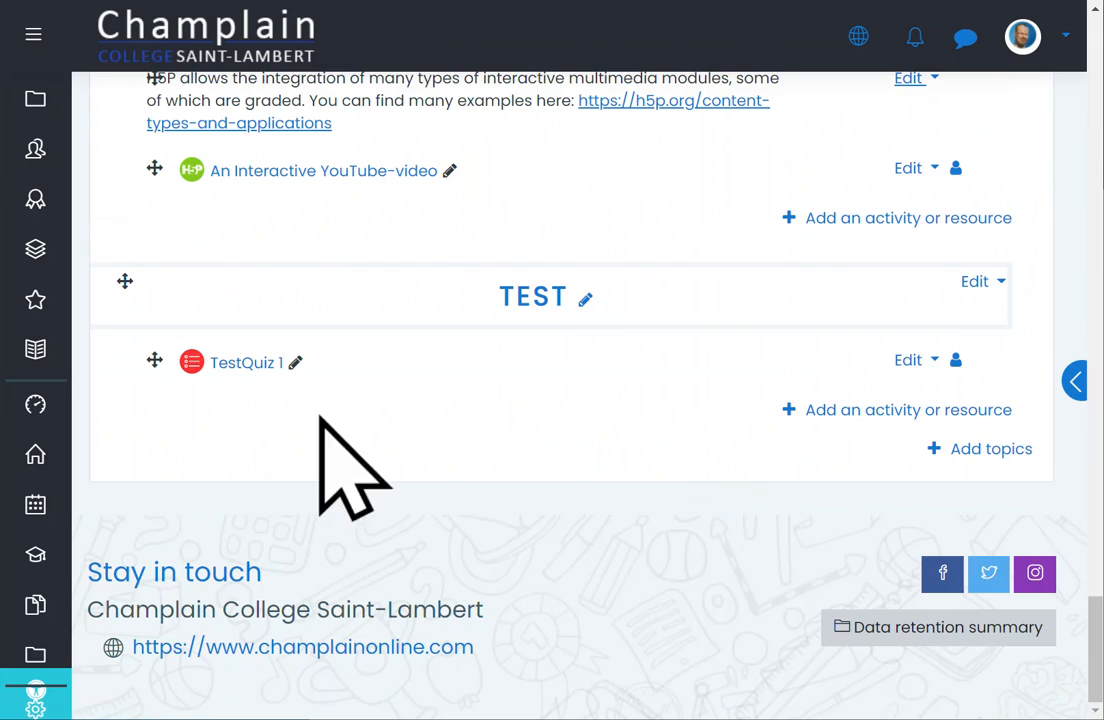
click(244, 368)
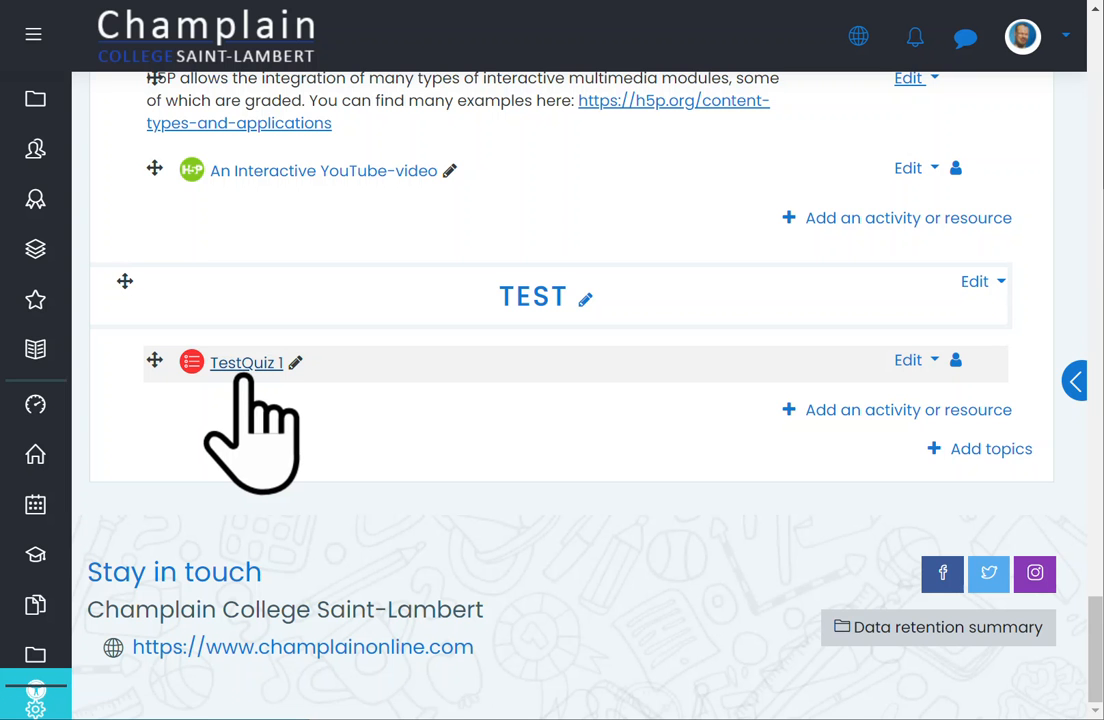
Step: Read the availability notice of TestQuiz 1 and look through its administration options down to the question bank entries
drag(360, 381, 842, 383)
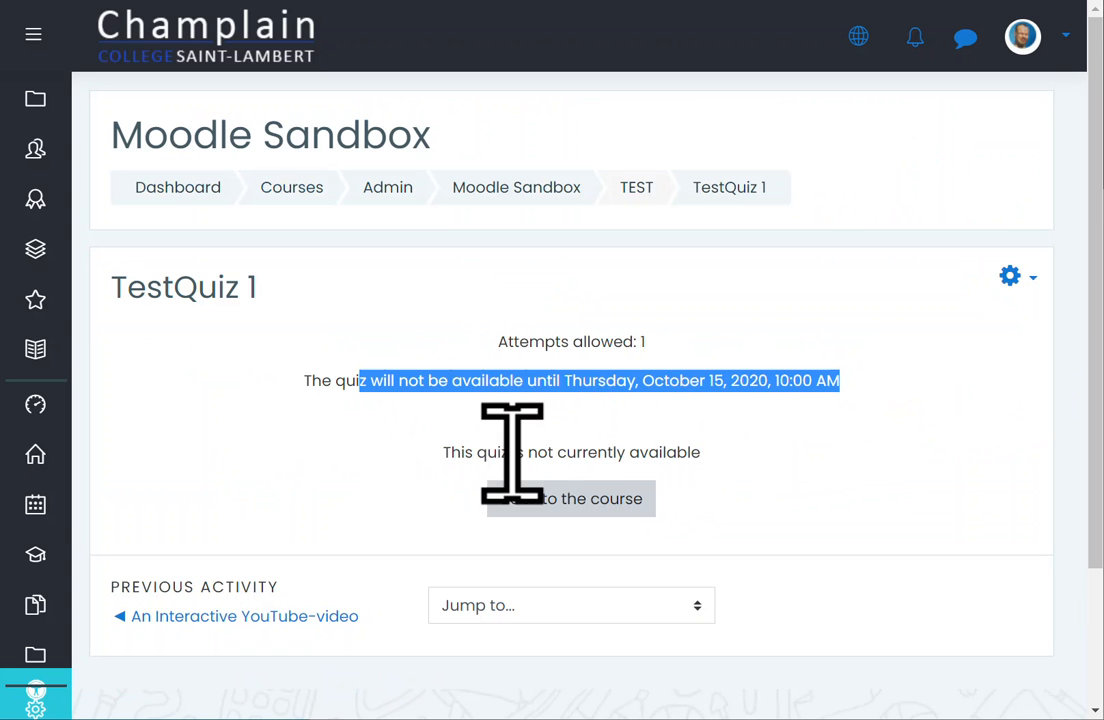
drag(450, 453, 748, 455)
drag(880, 387, 789, 390)
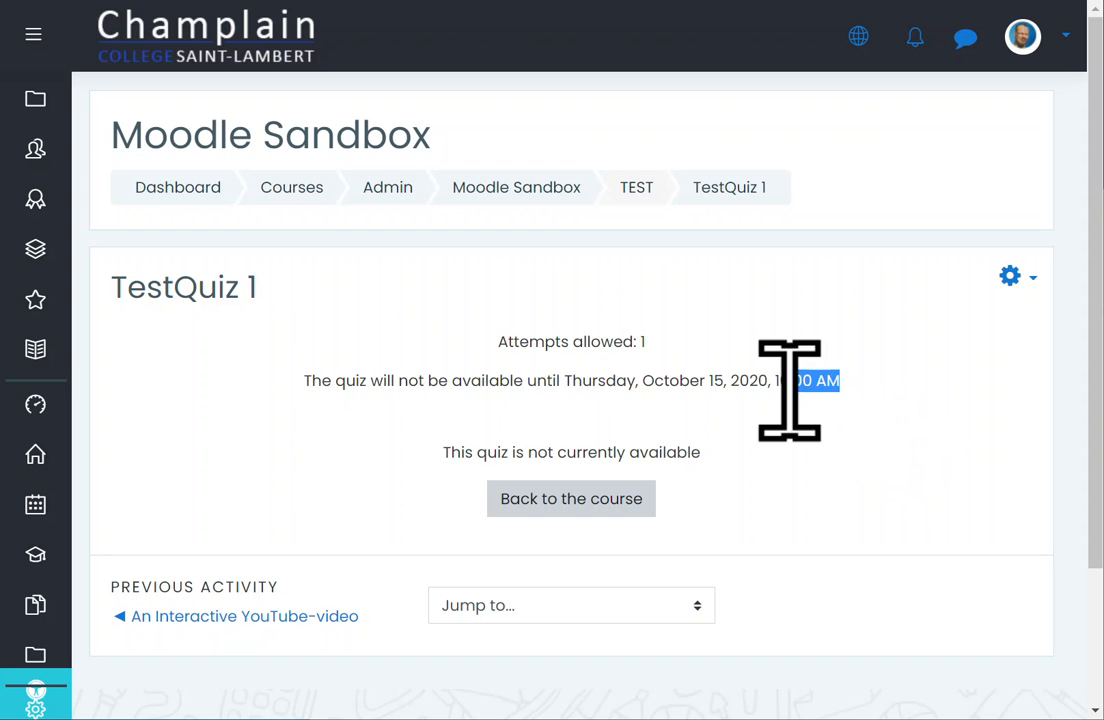
click(892, 439)
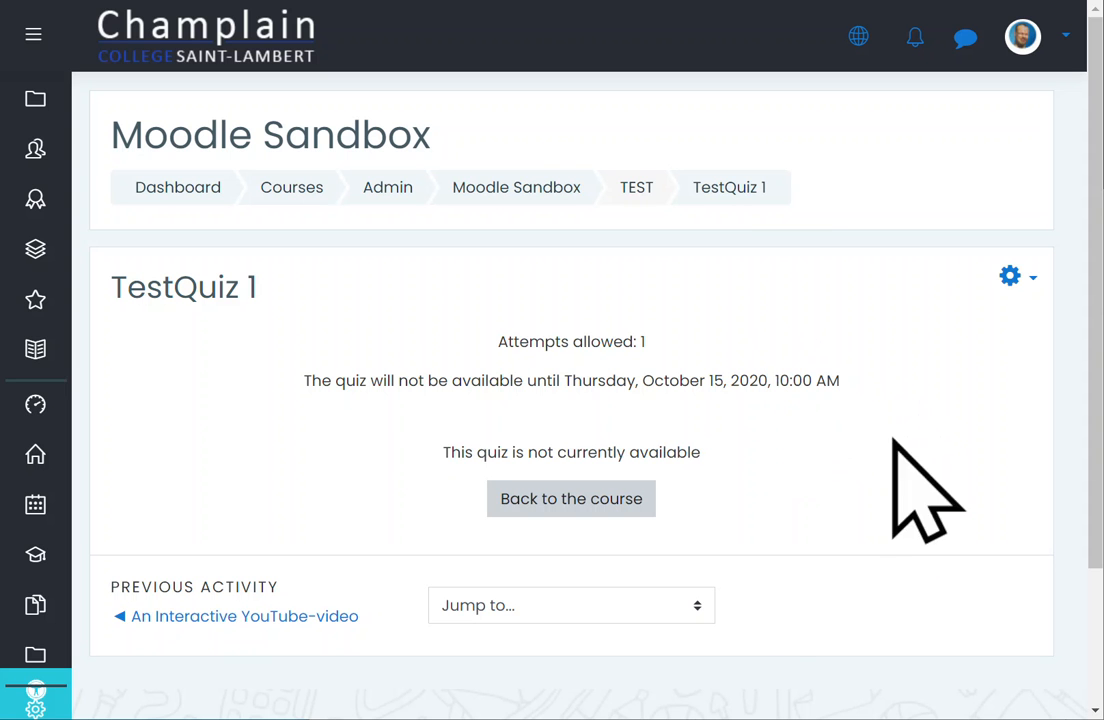
click(1018, 278)
scroll(980, 290, down, 2)
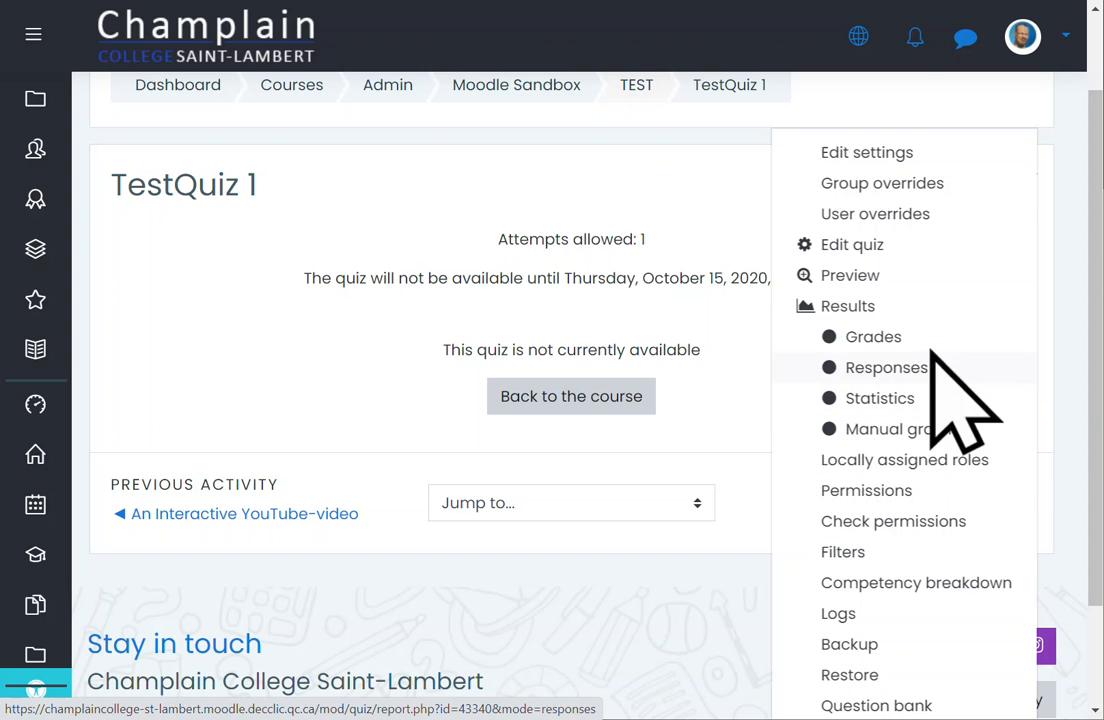
scroll(990, 400, down, 1)
scroll(996, 386, down, 1)
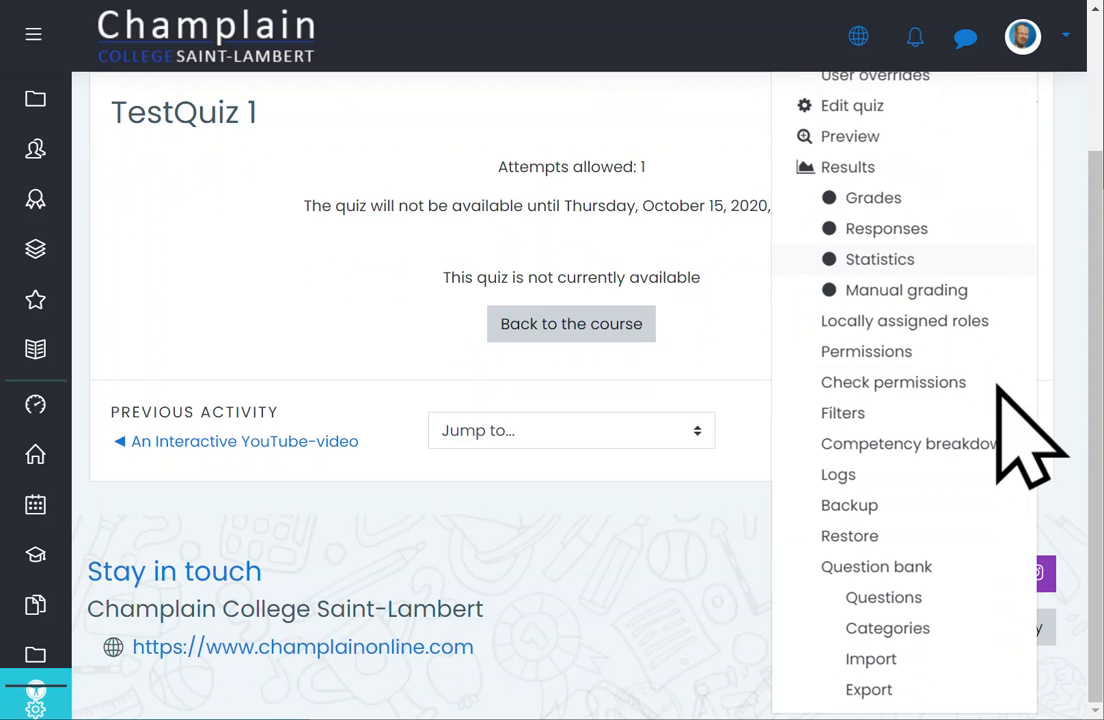
Step: Preview TestQuiz 1 and look through its questions from the first one to the end of the attempt and back
scroll(967, 300, up, 2)
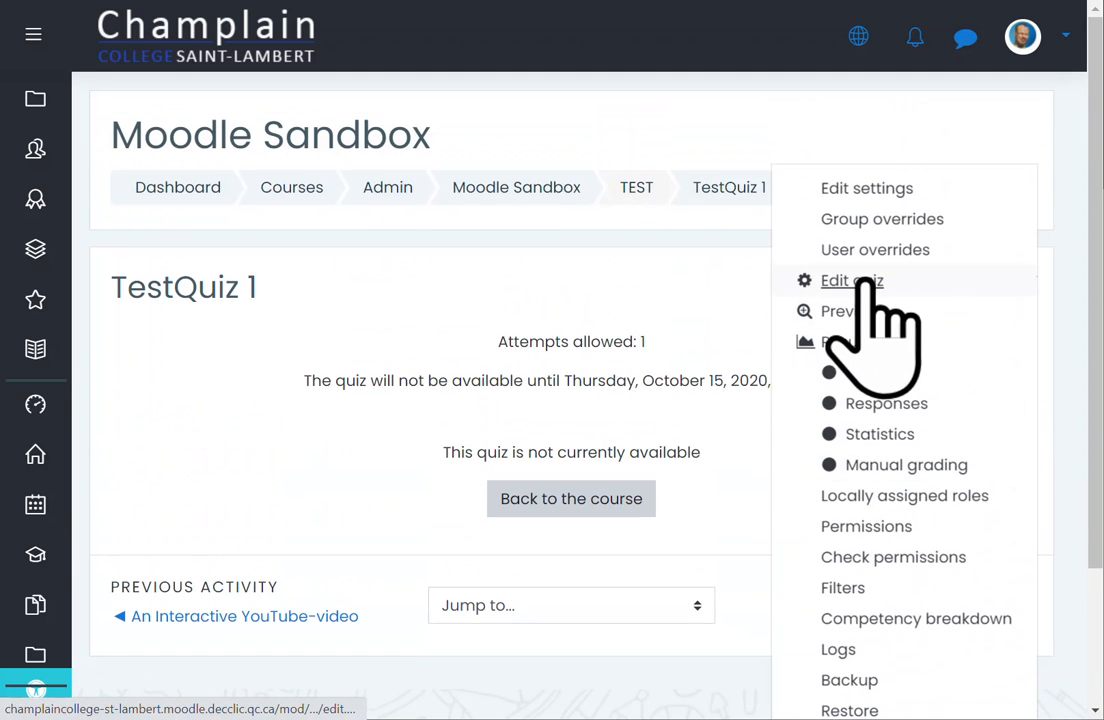
click(860, 312)
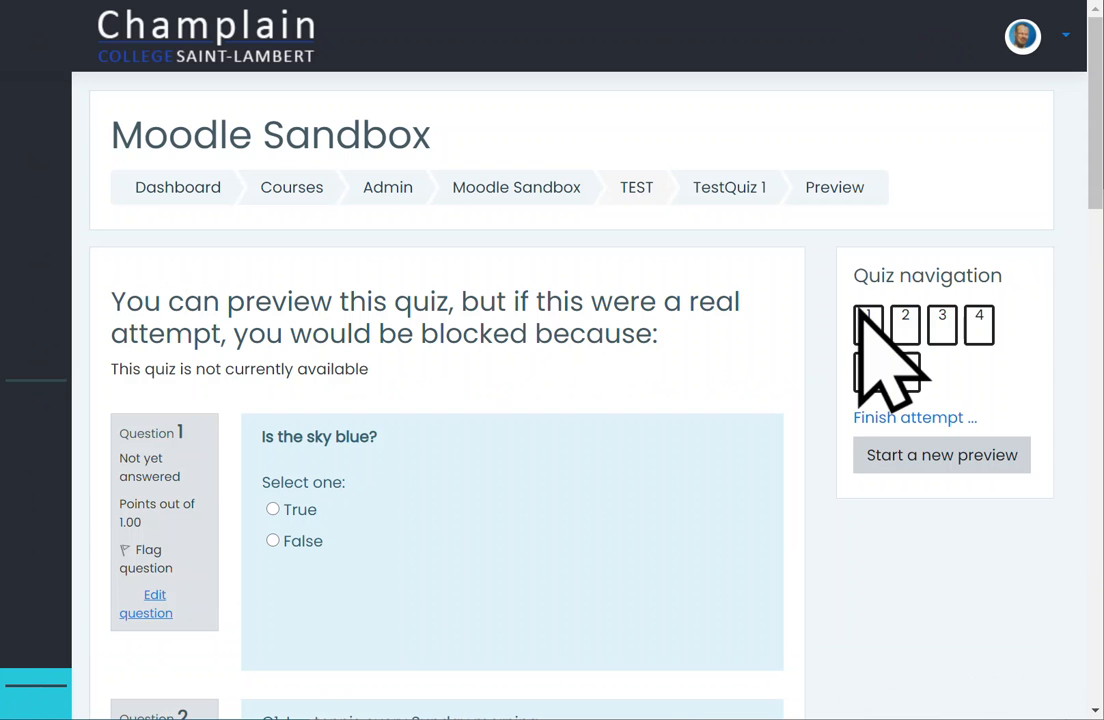
scroll(600, 340, down, 2)
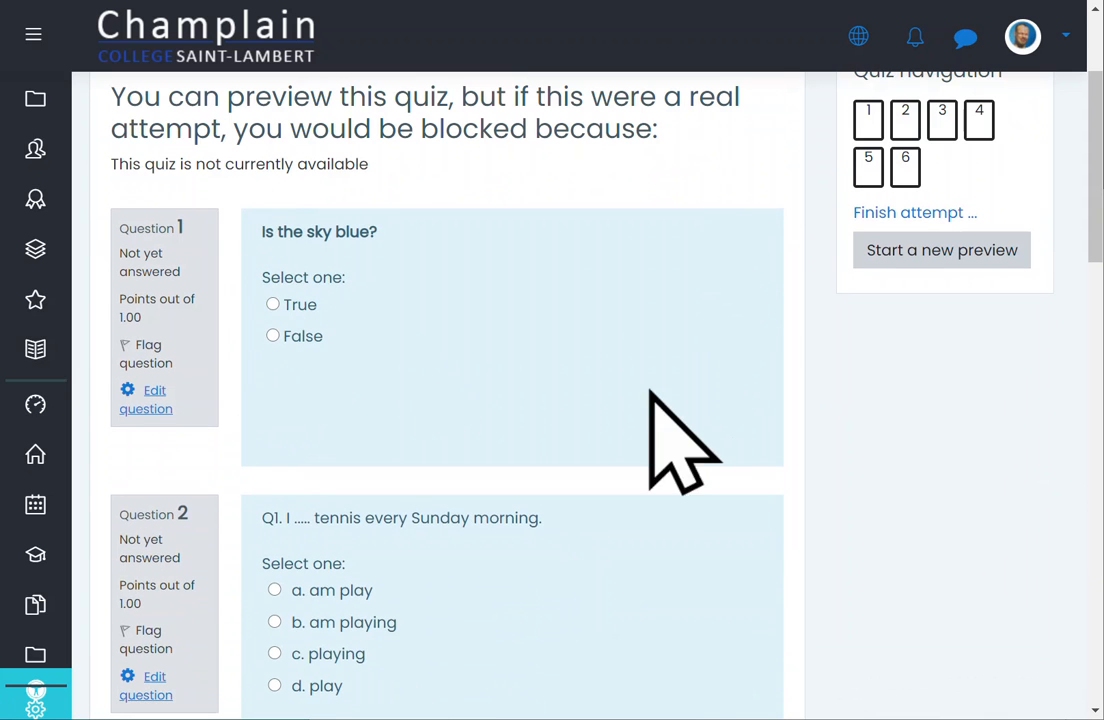
scroll(670, 402, down, 5)
scroll(671, 372, down, 9)
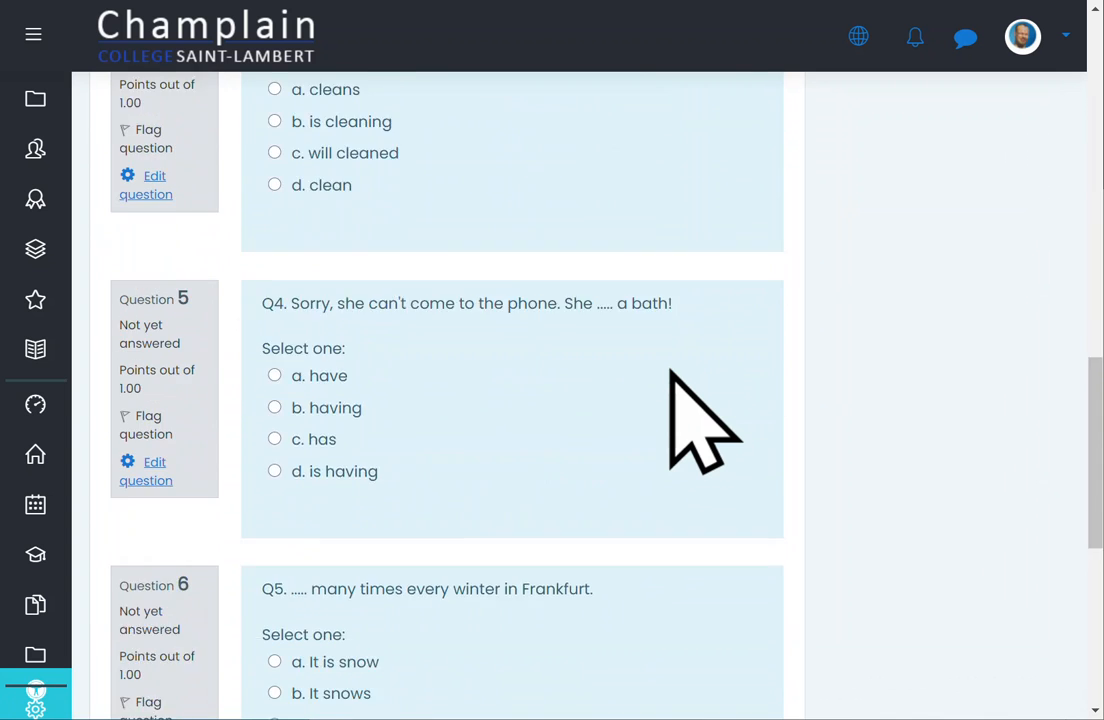
scroll(671, 372, up, 10)
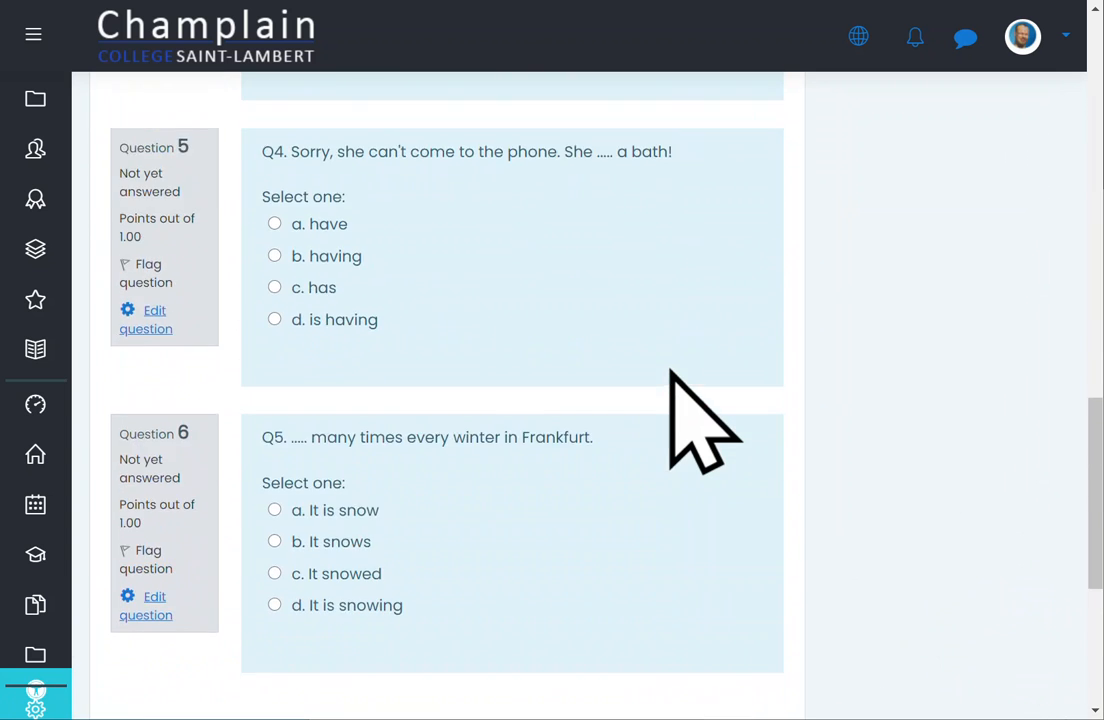
scroll(670, 370, up, 5)
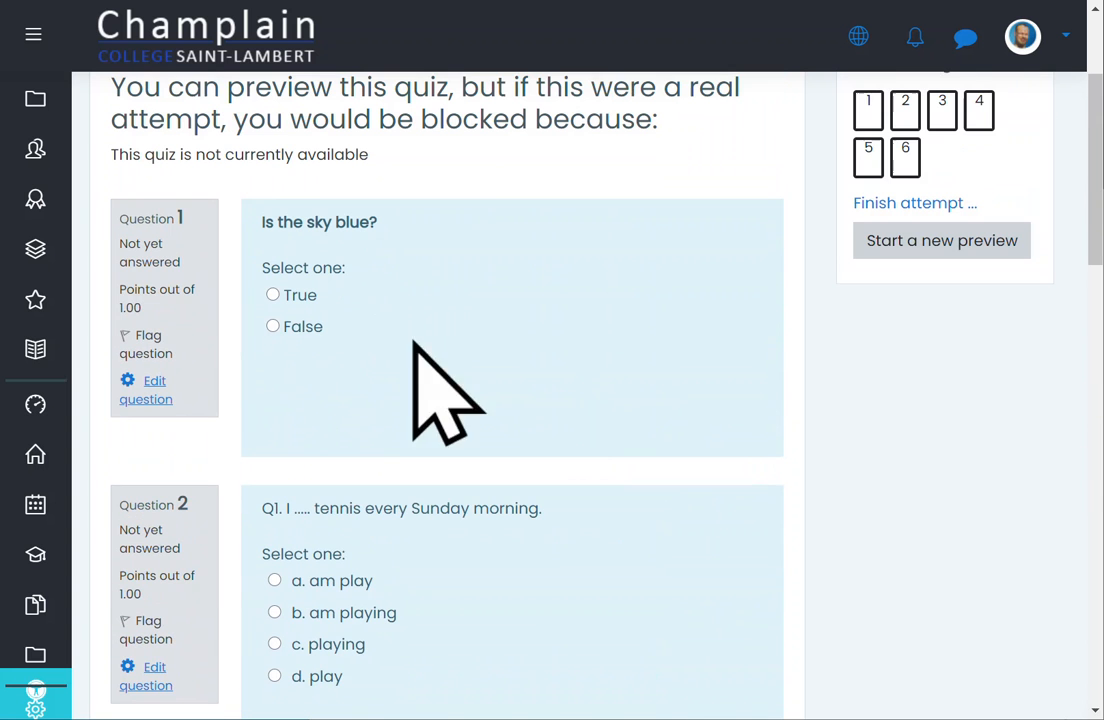
scroll(924, 388, down, 15)
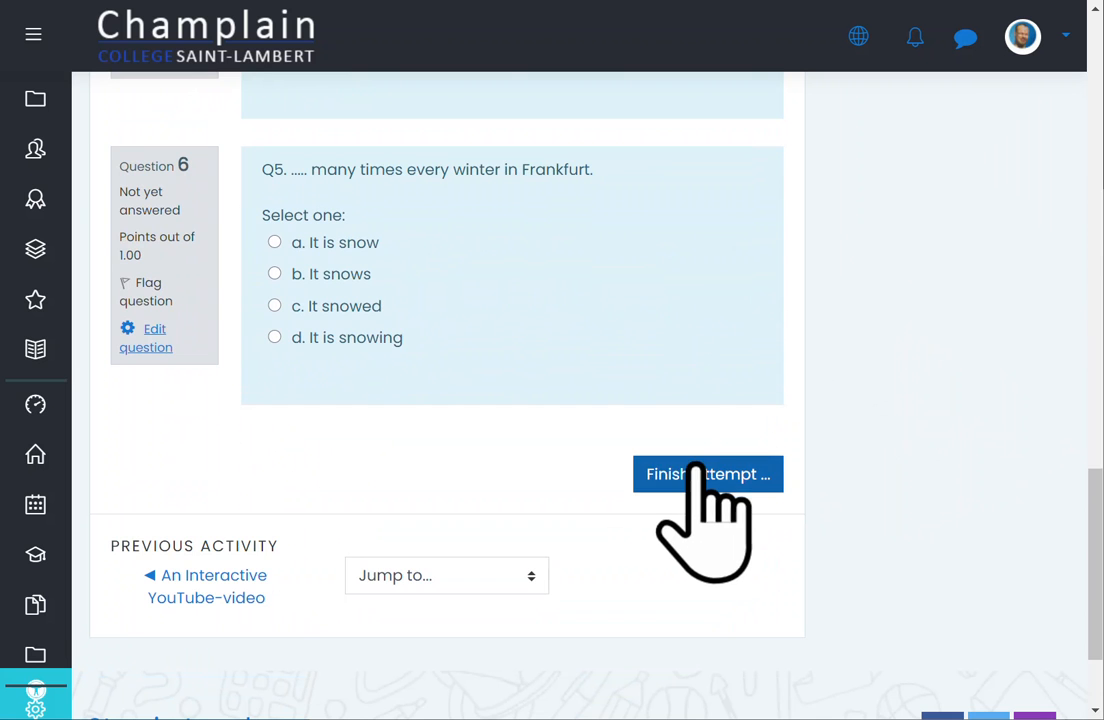
scroll(931, 246, up, 5)
scroll(932, 247, up, 10)
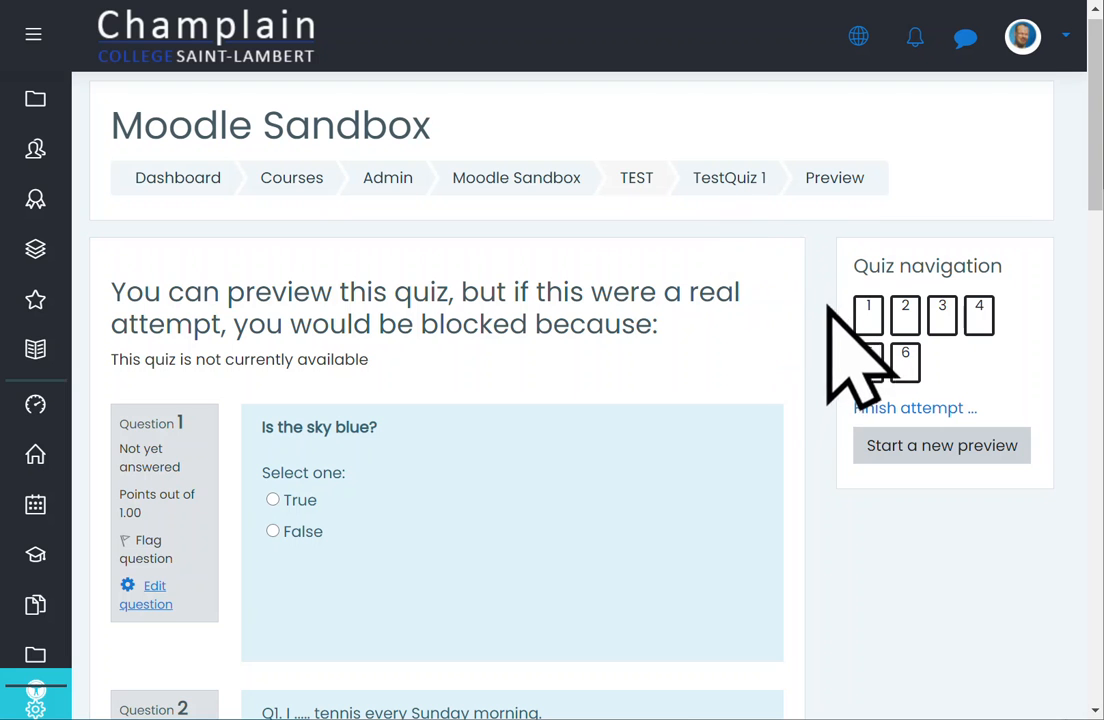
Step: Leave the preview for the TestQuiz 1 page and open the quiz's question editing page
click(737, 180)
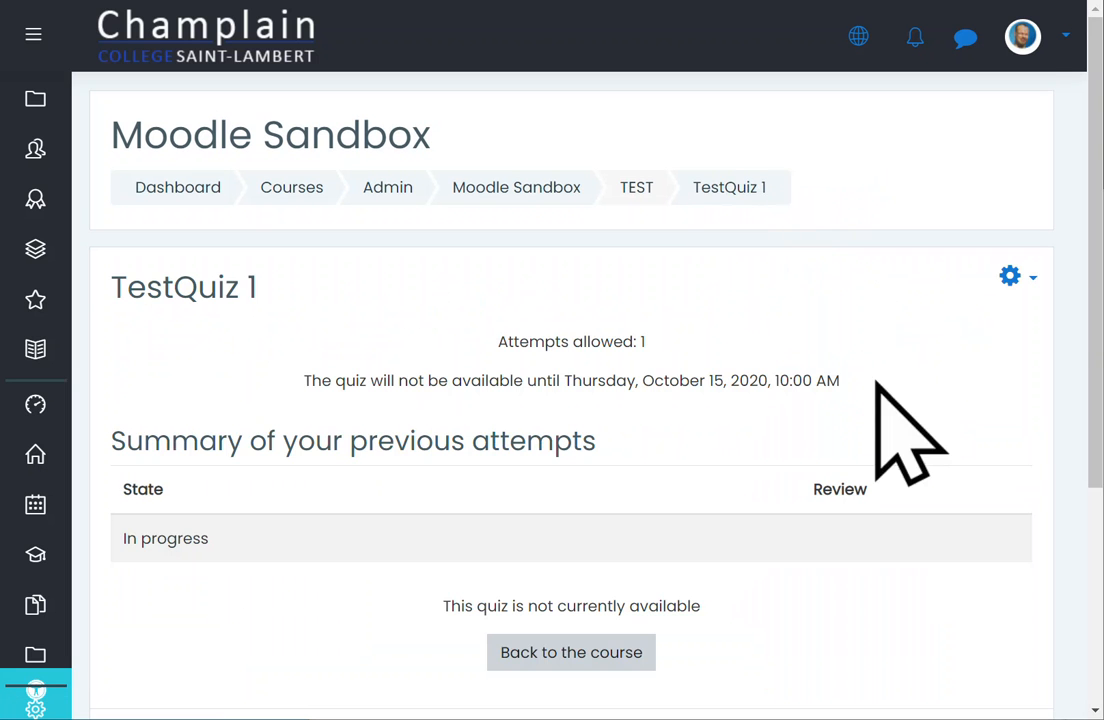
click(1016, 278)
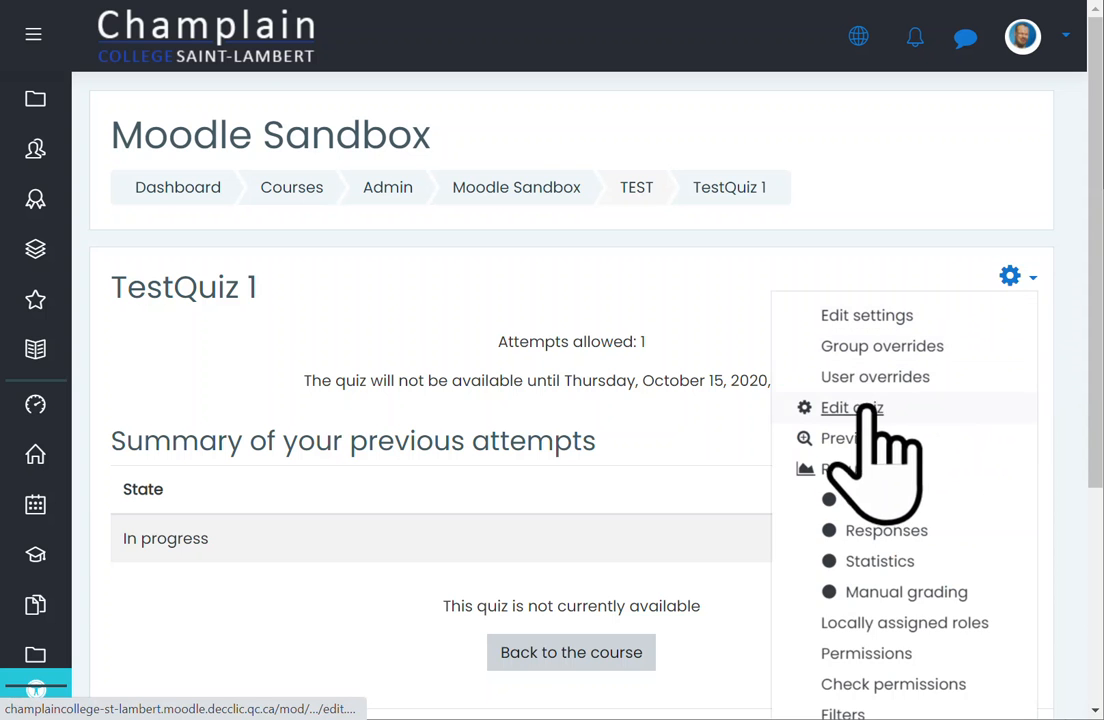
key(Escape)
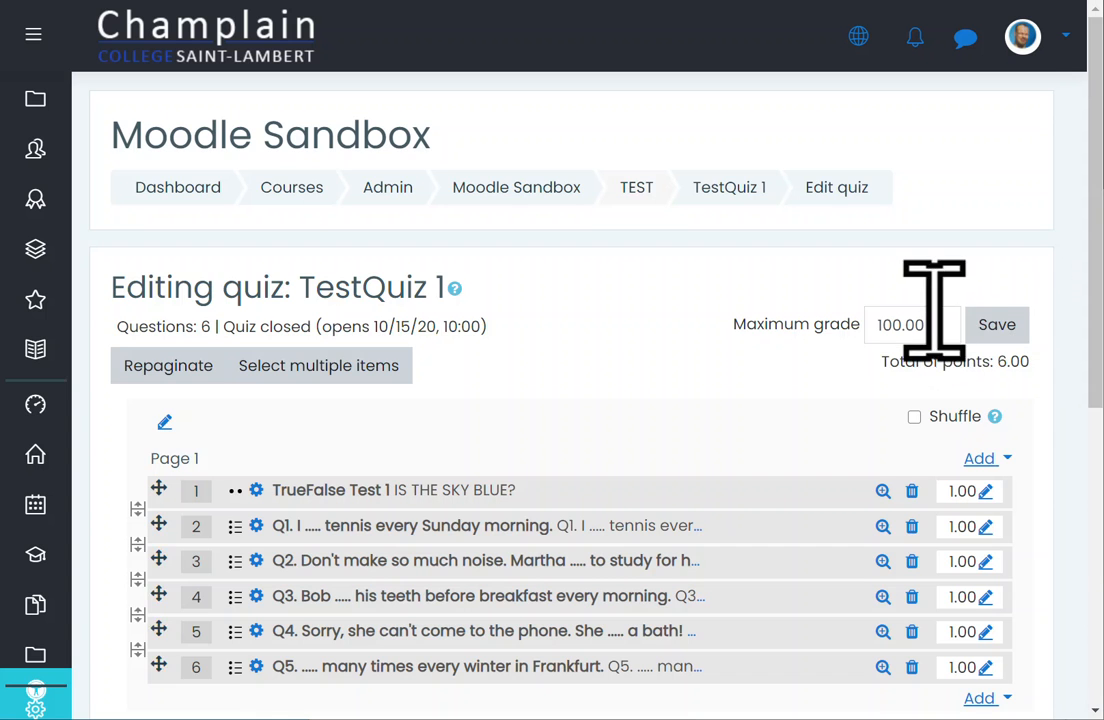
Step: Check the options for adding questions at the end of Page 1 and review the quiz's question list and grade settings
scroll(980, 330, down, 3)
click(993, 392)
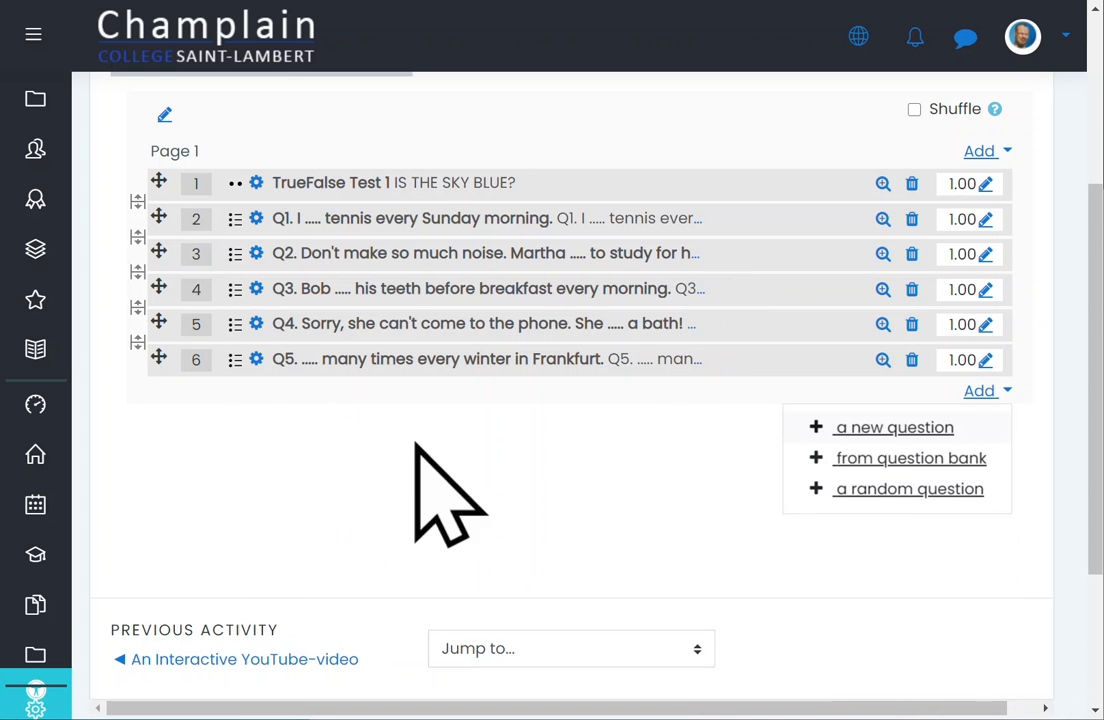
key(Escape)
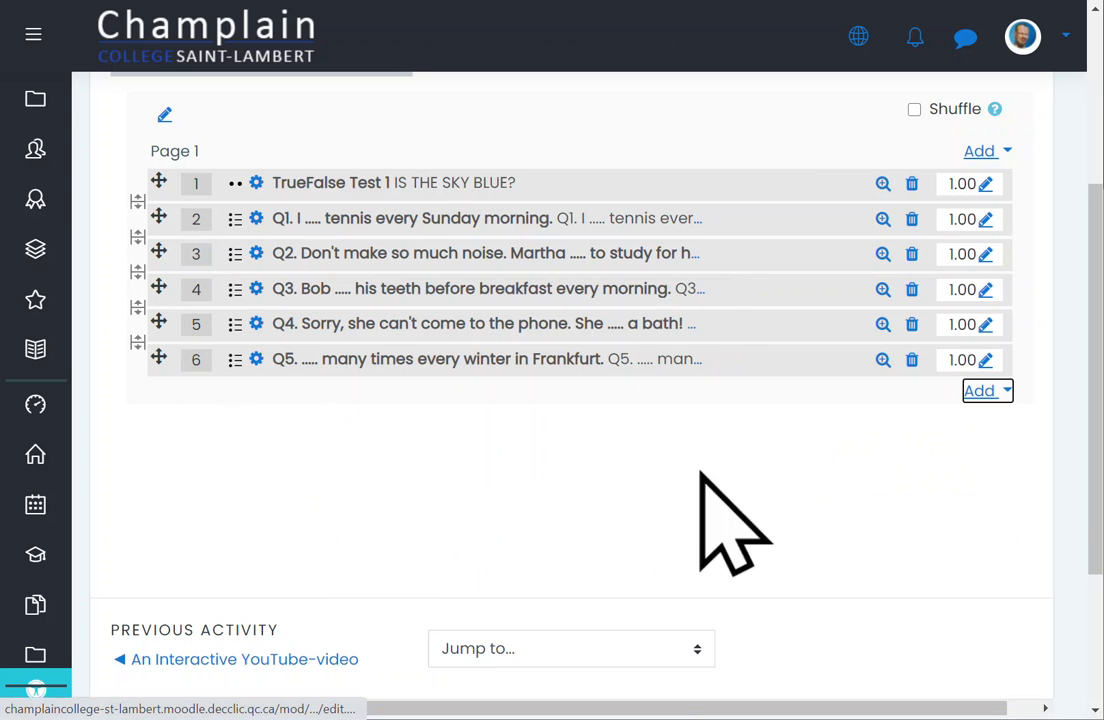
scroll(1050, 458, up, 1)
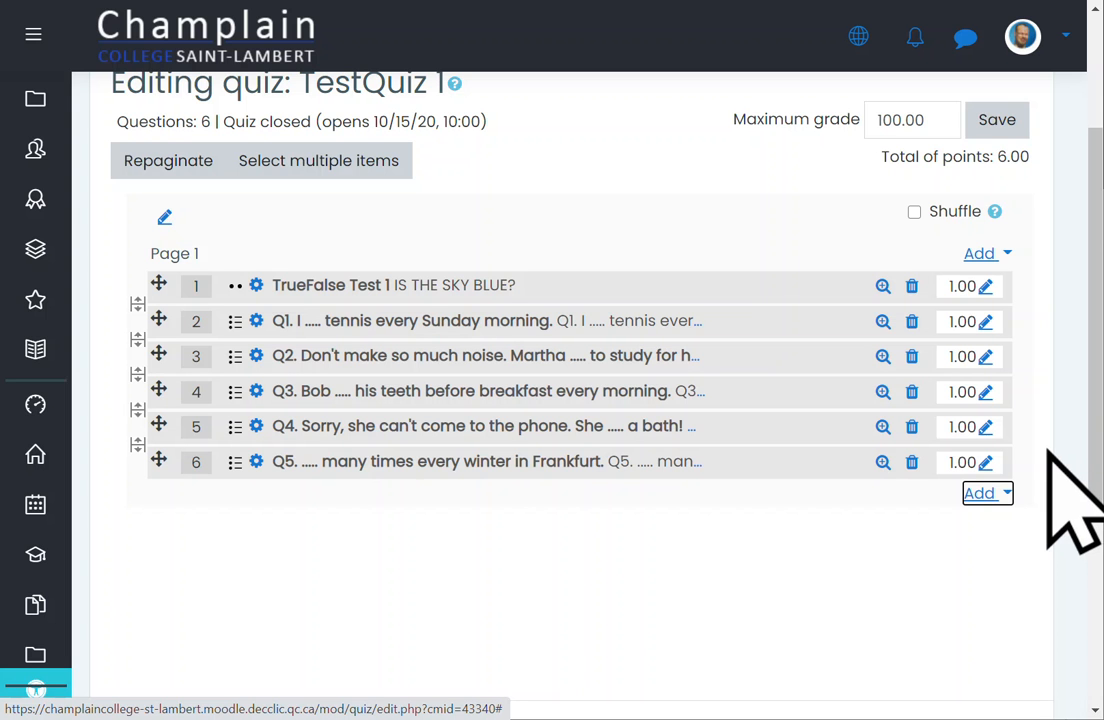
scroll(1050, 446, up, 2)
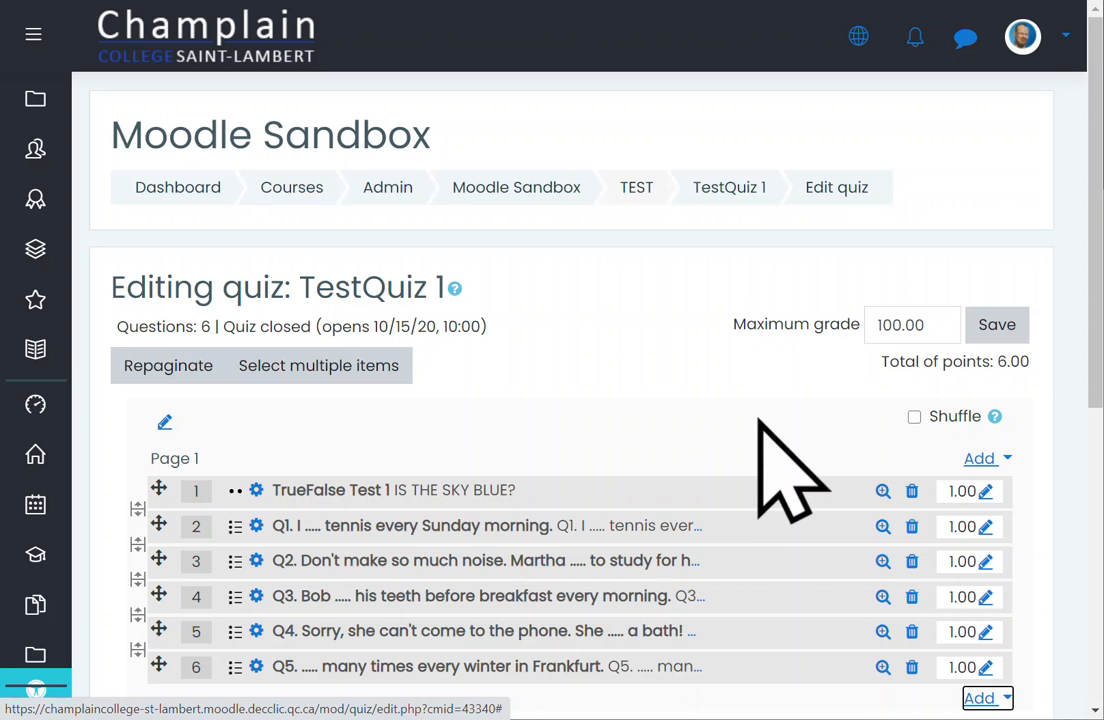
scroll(775, 462, down, 1)
scroll(770, 460, up, 1)
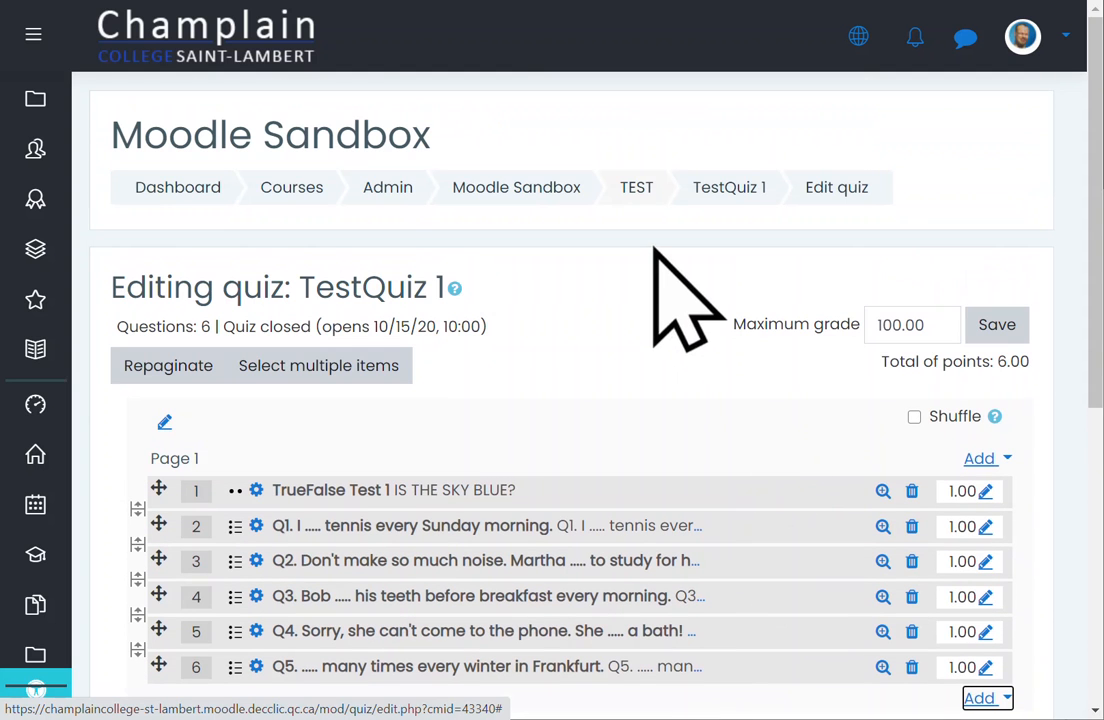